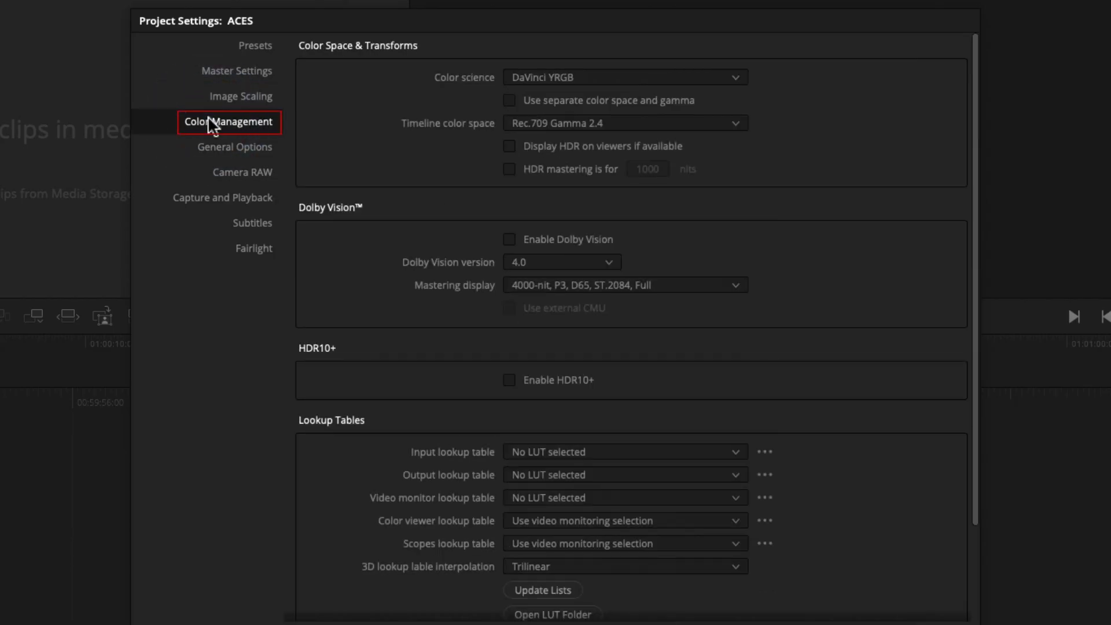
Step: Set the project's color science to ACEScct and the ACES version to ACES 1.1
{"action": "left_click", "coordinate": [606, 77]}
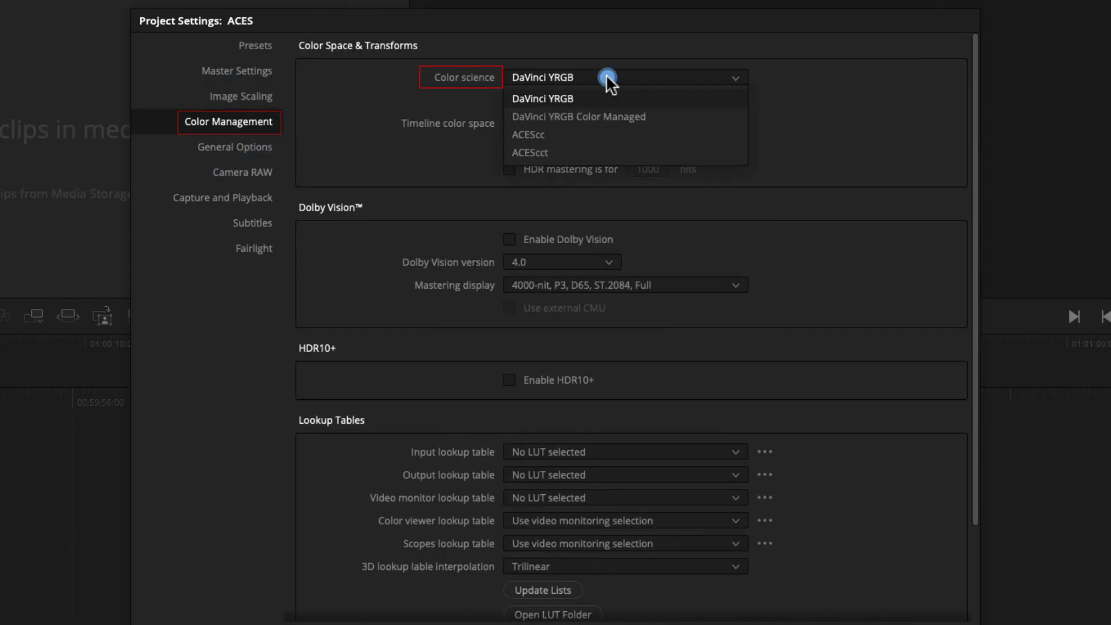
{"action": "left_click", "coordinate": [591, 150]}
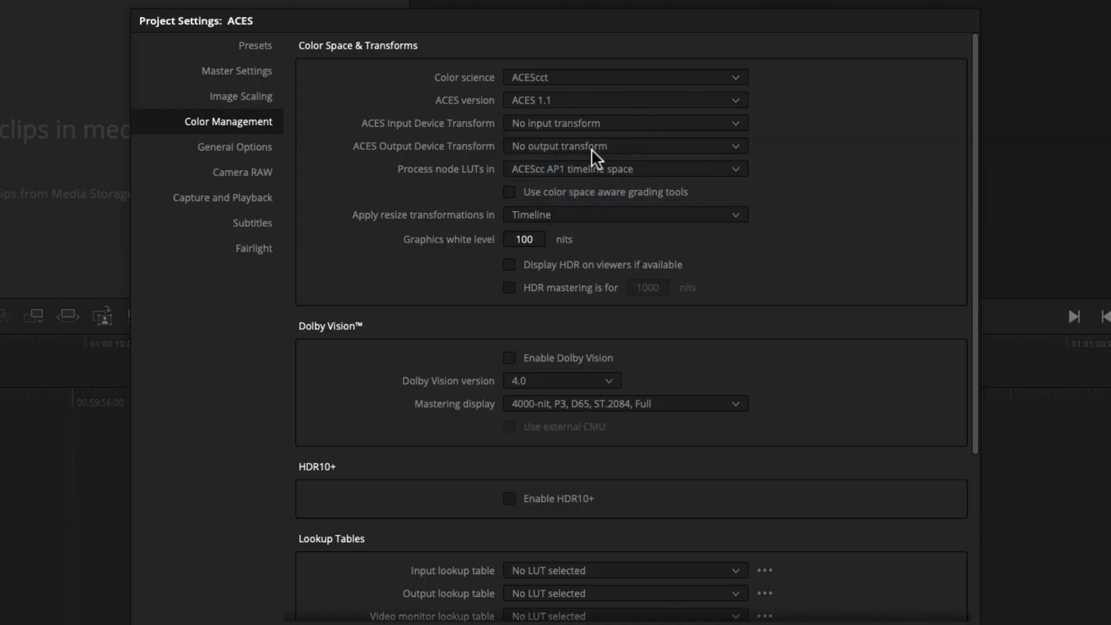
{"action": "left_click", "coordinate": [607, 100]}
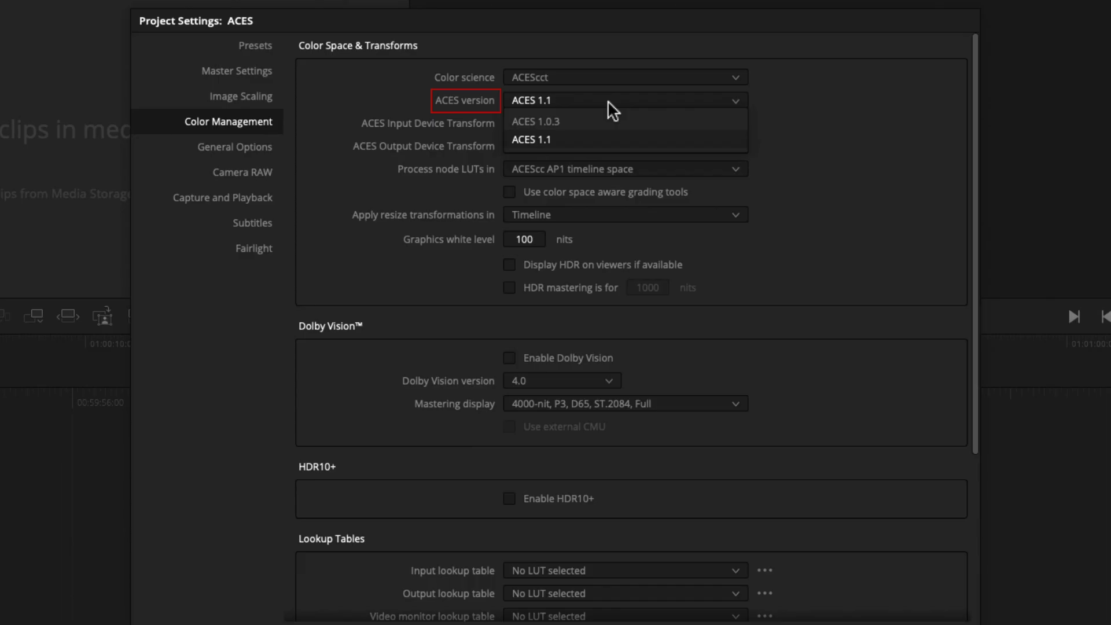
{"action": "left_click", "coordinate": [583, 139]}
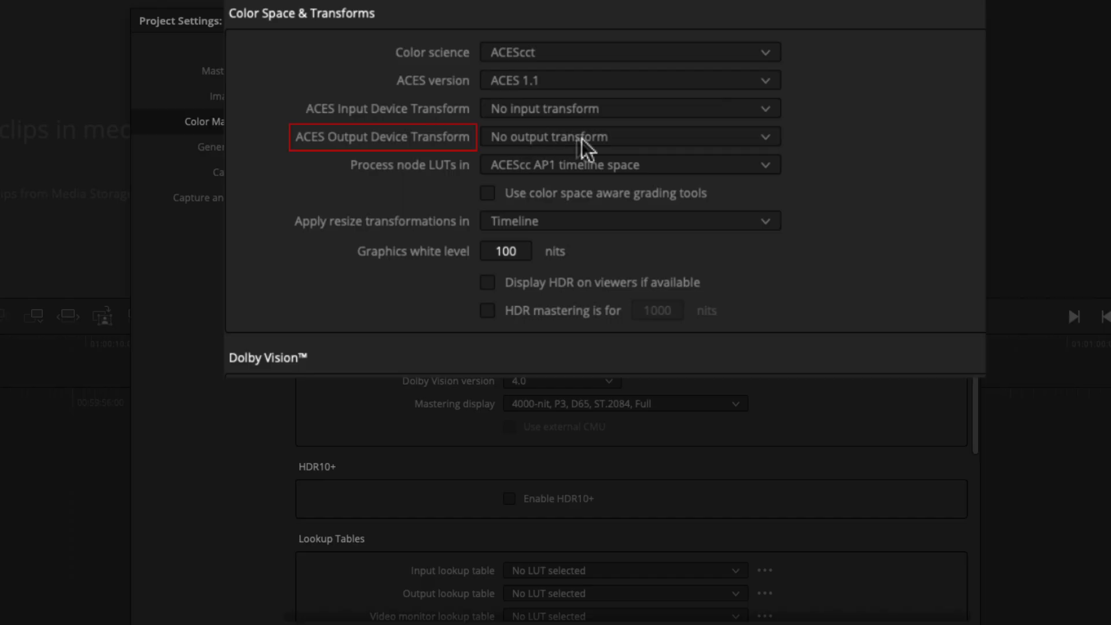
Step: Set the ACES Output Device Transform to Rec.709
{"action": "left_click", "coordinate": [673, 137]}
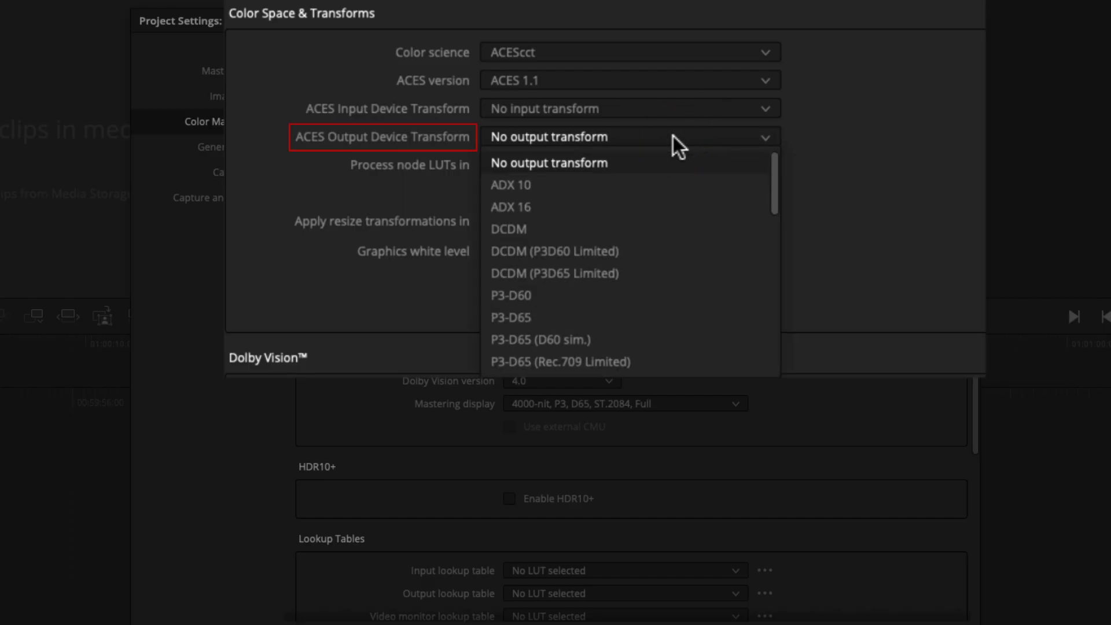
{"action": "scroll", "coordinate": [669, 190], "scroll_direction": "down", "scroll_amount": 7}
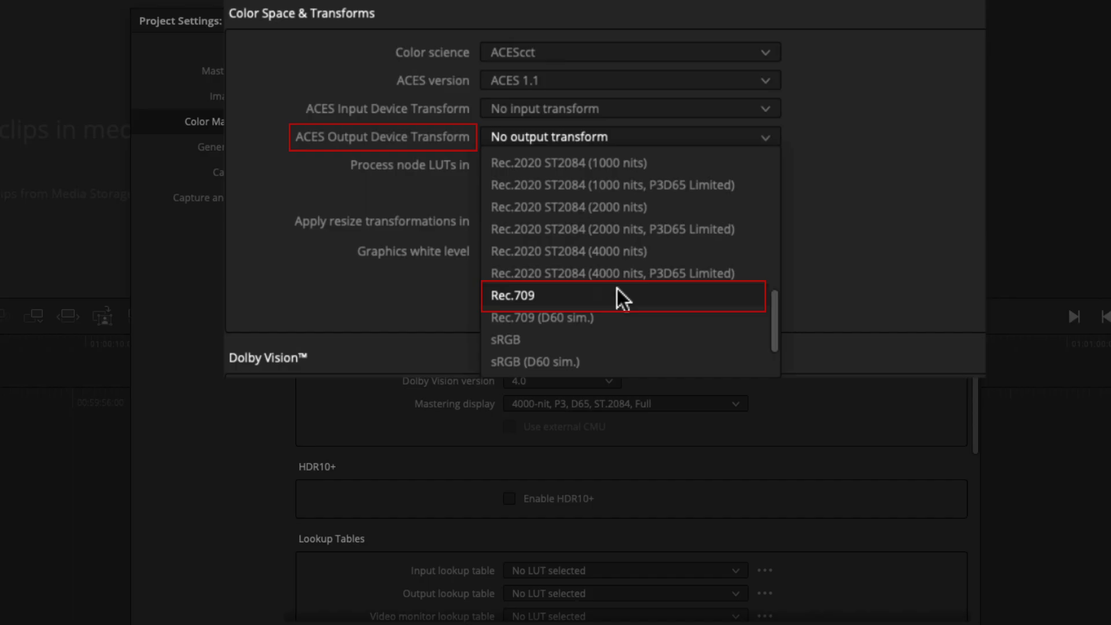
{"action": "left_click", "coordinate": [617, 290]}
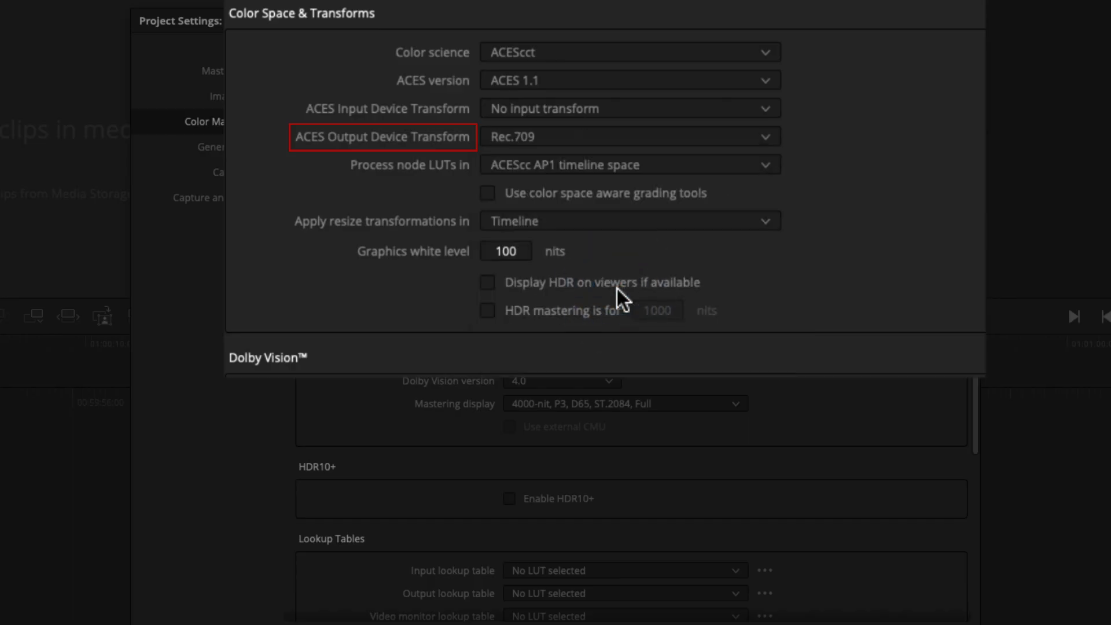
Step: Switch the ACES Output Device Transform to P3-D65 ST2084 (1000 nits)
{"action": "left_click", "coordinate": [751, 137]}
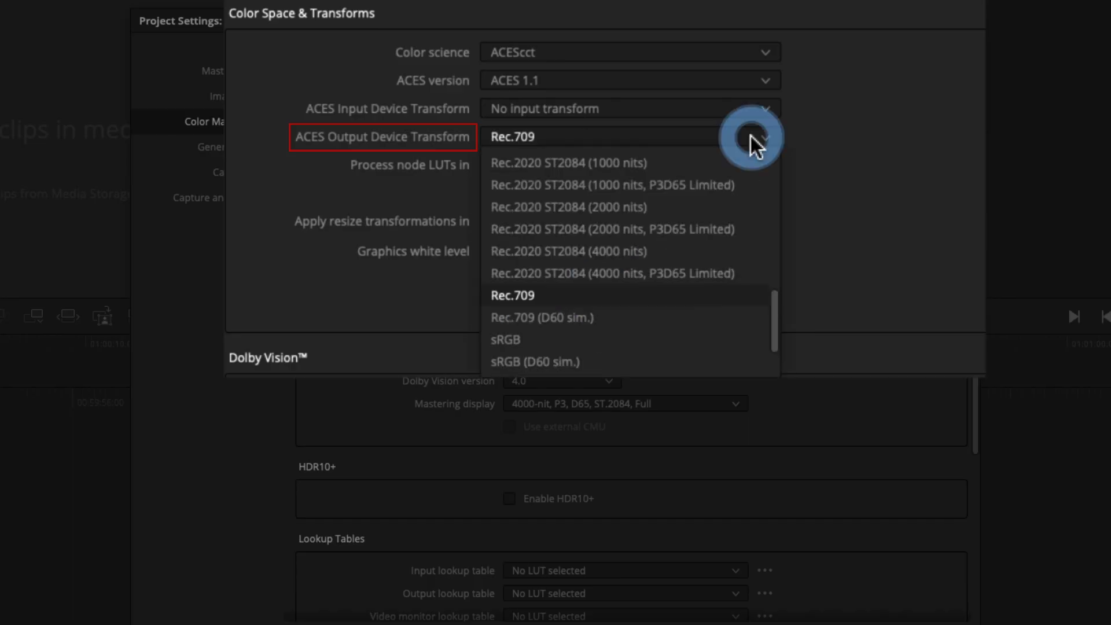
{"action": "scroll", "coordinate": [699, 232], "scroll_direction": "up", "scroll_amount": 1}
{"action": "scroll", "coordinate": [699, 232], "scroll_direction": "up", "scroll_amount": 5}
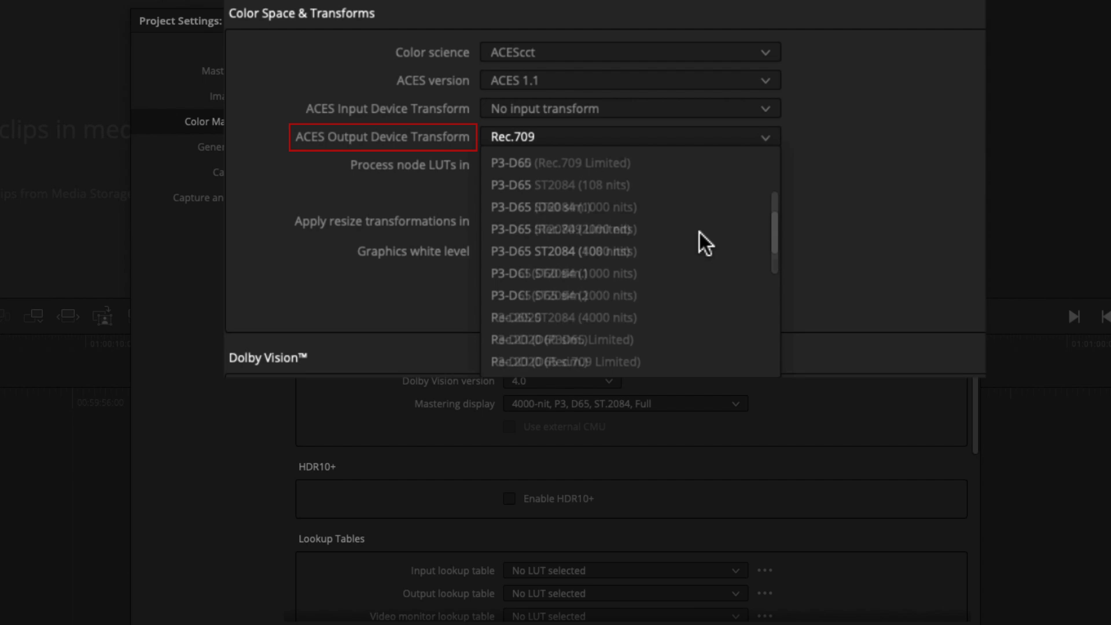
{"action": "scroll", "coordinate": [699, 232], "scroll_direction": "down", "scroll_amount": 1}
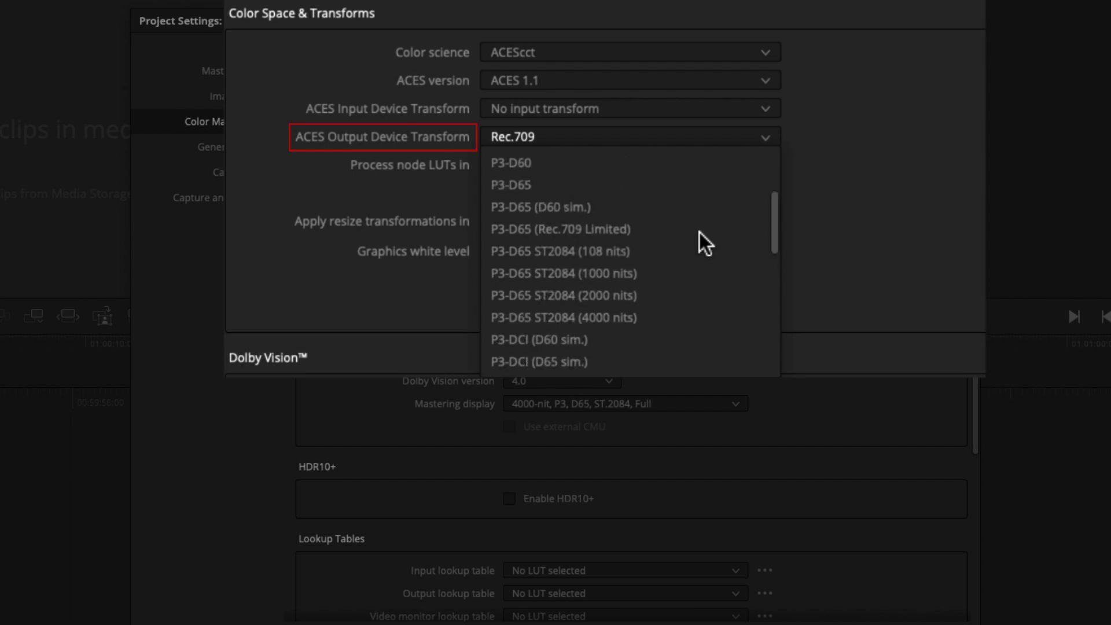
{"action": "left_click", "coordinate": [675, 273]}
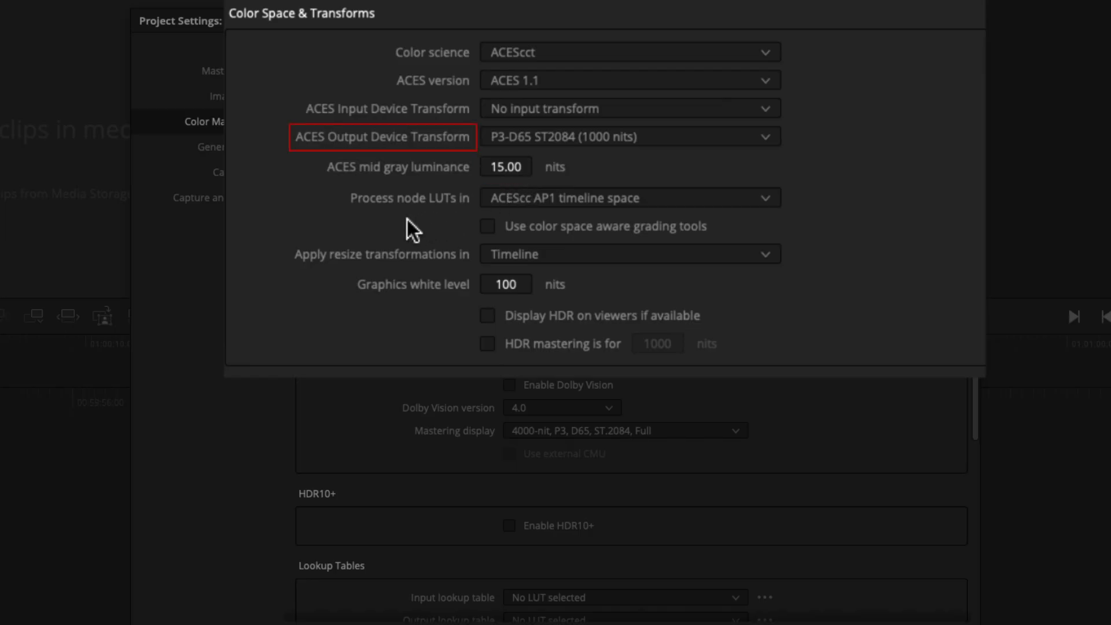
Step: Look through the ACES Output Device Transform options and choose Rec.709 again
{"action": "left_click", "coordinate": [539, 139]}
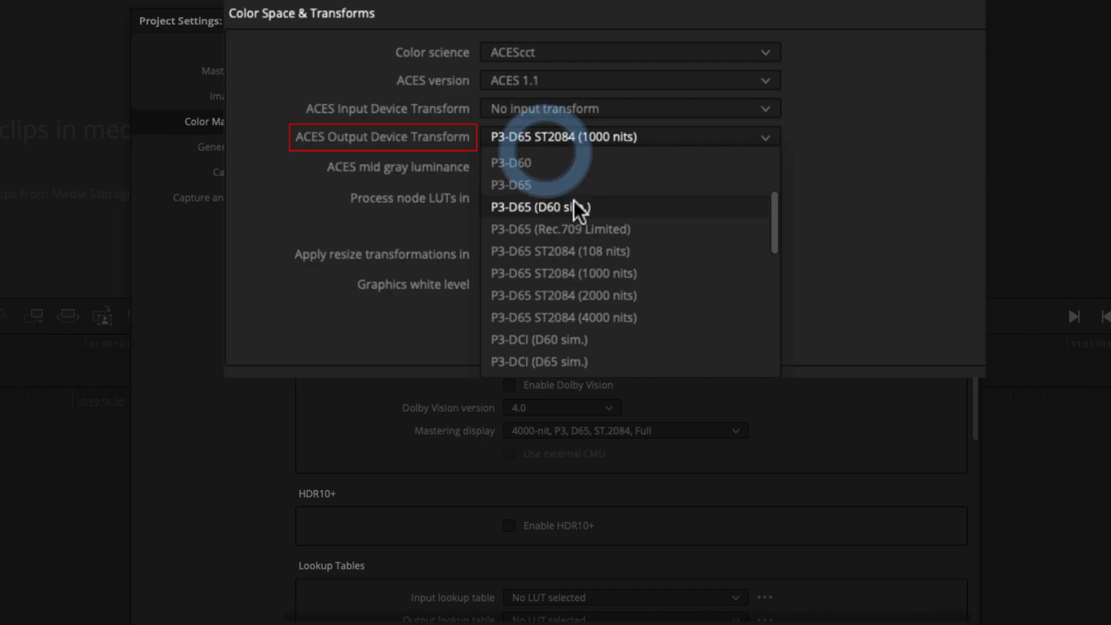
{"action": "scroll", "coordinate": [576, 205], "scroll_direction": "up", "scroll_amount": 3}
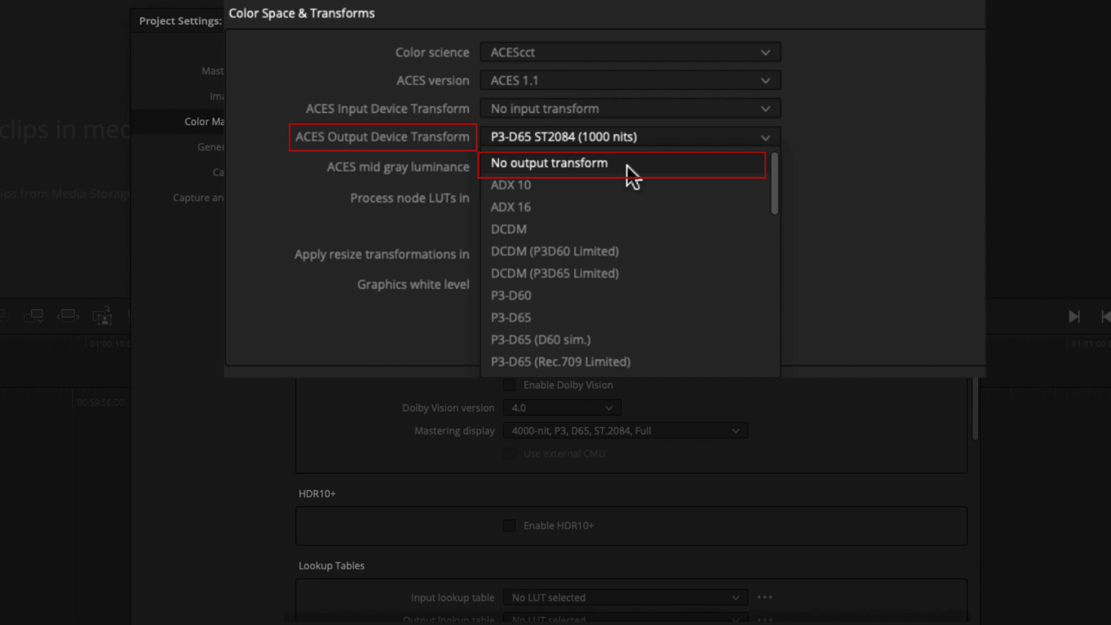
{"action": "scroll", "coordinate": [627, 166], "scroll_direction": "down", "scroll_amount": 2}
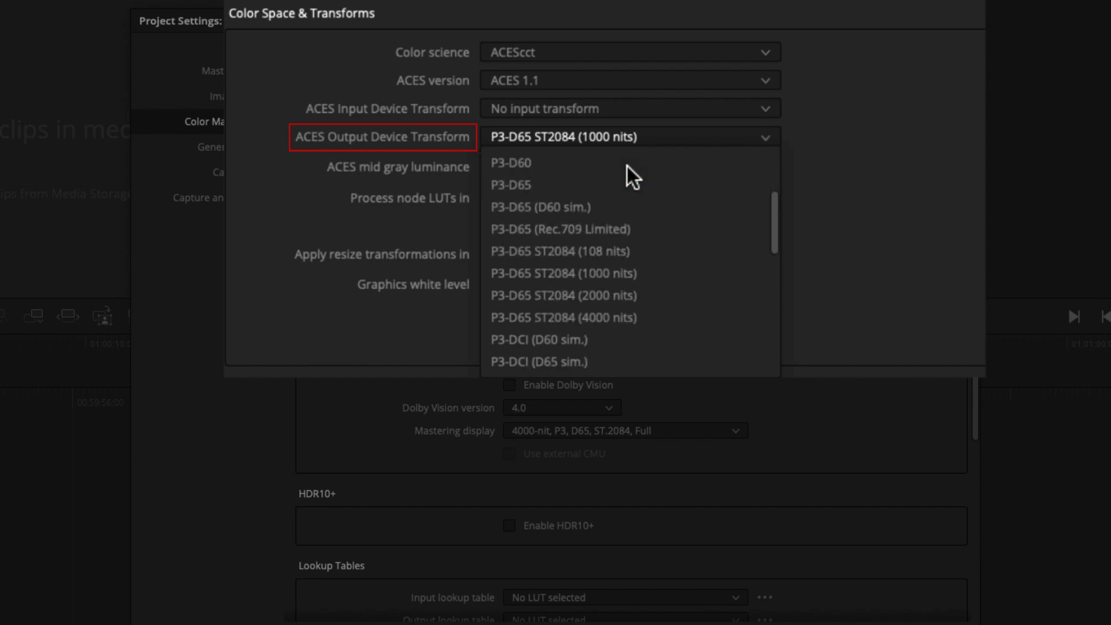
{"action": "scroll", "coordinate": [627, 165], "scroll_direction": "down", "scroll_amount": 4}
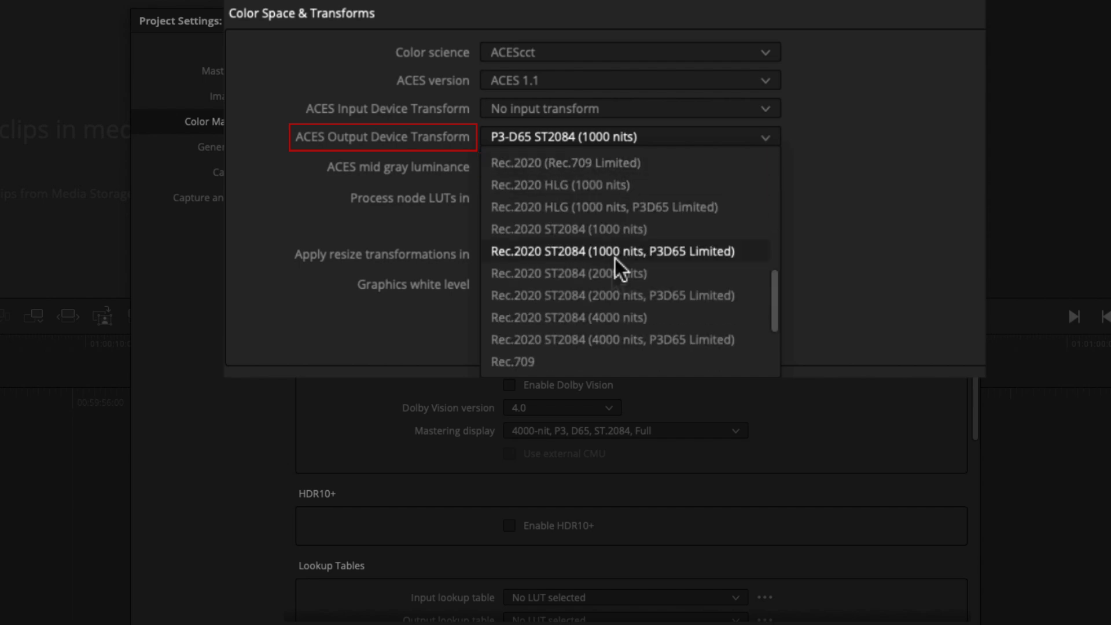
{"action": "left_click", "coordinate": [574, 360]}
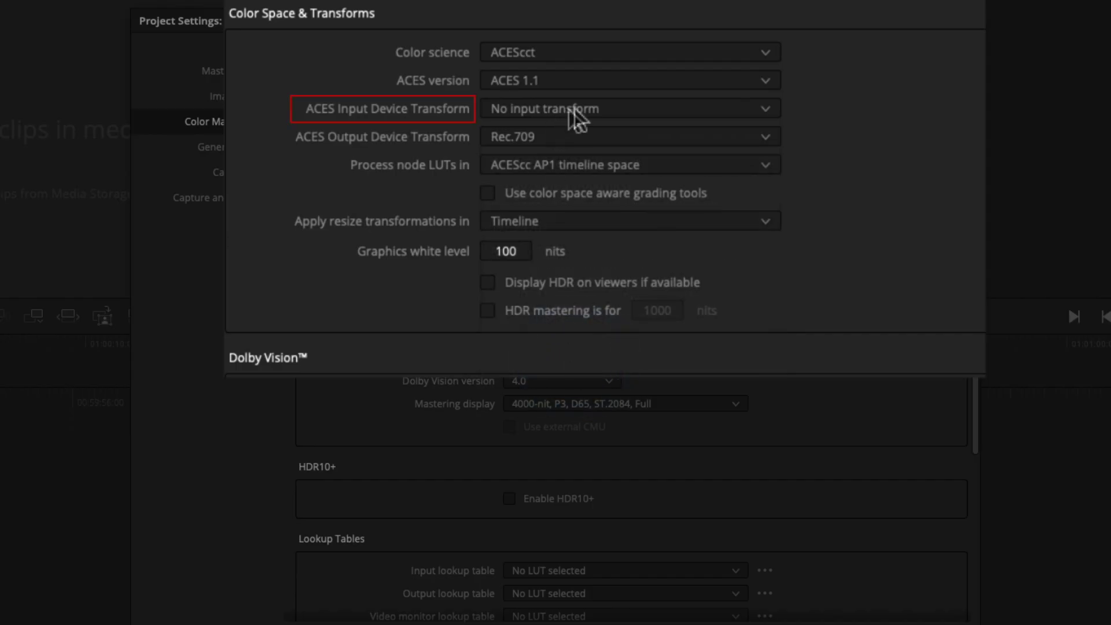
Step: Browse the camera options for the ACES Input Device Transform and choose No input transform
{"action": "left_click", "coordinate": [621, 103]}
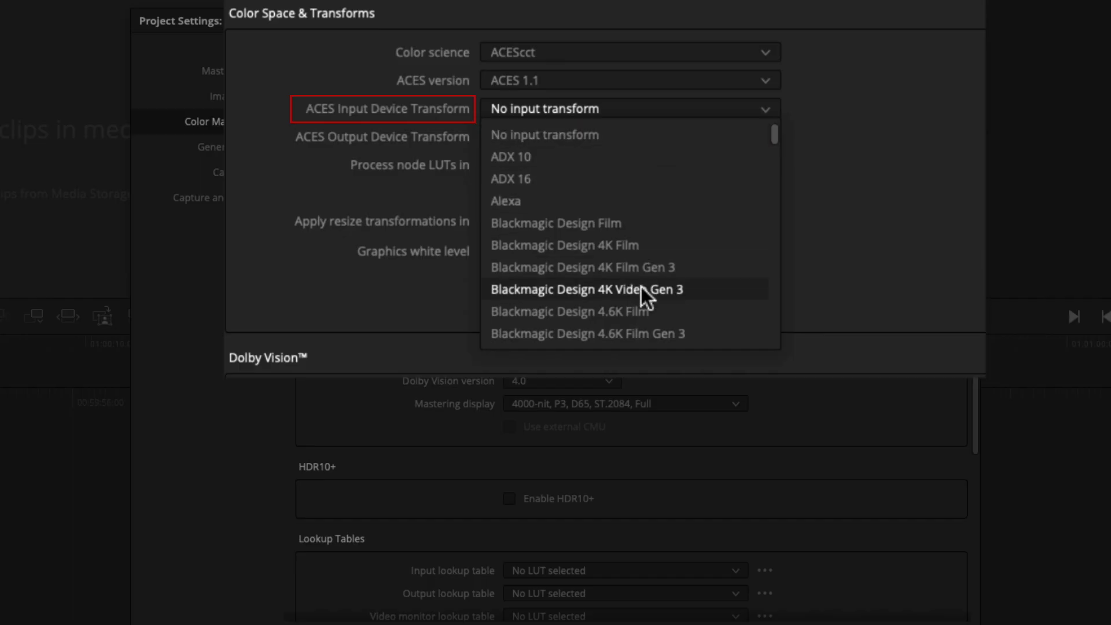
{"action": "scroll", "coordinate": [641, 289], "scroll_direction": "down", "scroll_amount": 1}
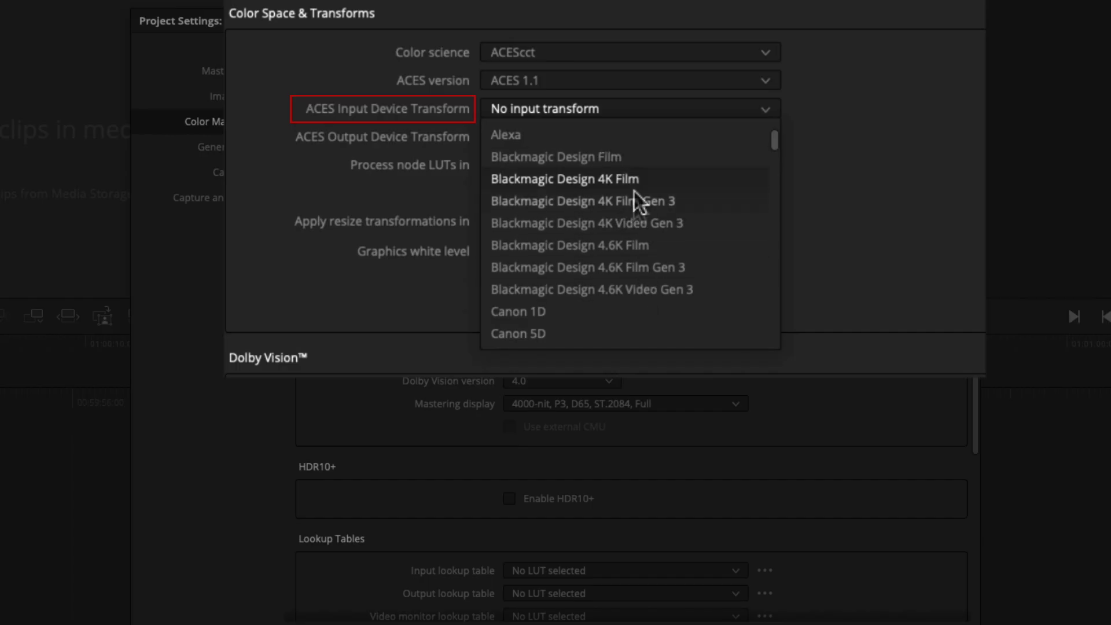
{"action": "scroll", "coordinate": [634, 302], "scroll_direction": "down", "scroll_amount": 3}
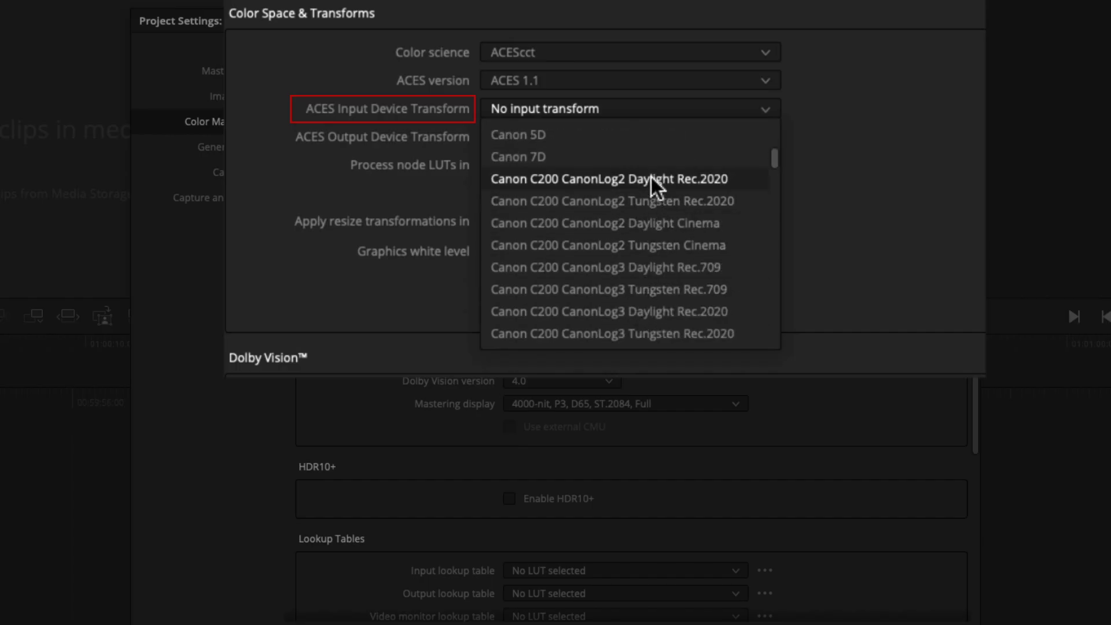
{"action": "scroll", "coordinate": [641, 331], "scroll_direction": "down", "scroll_amount": 5}
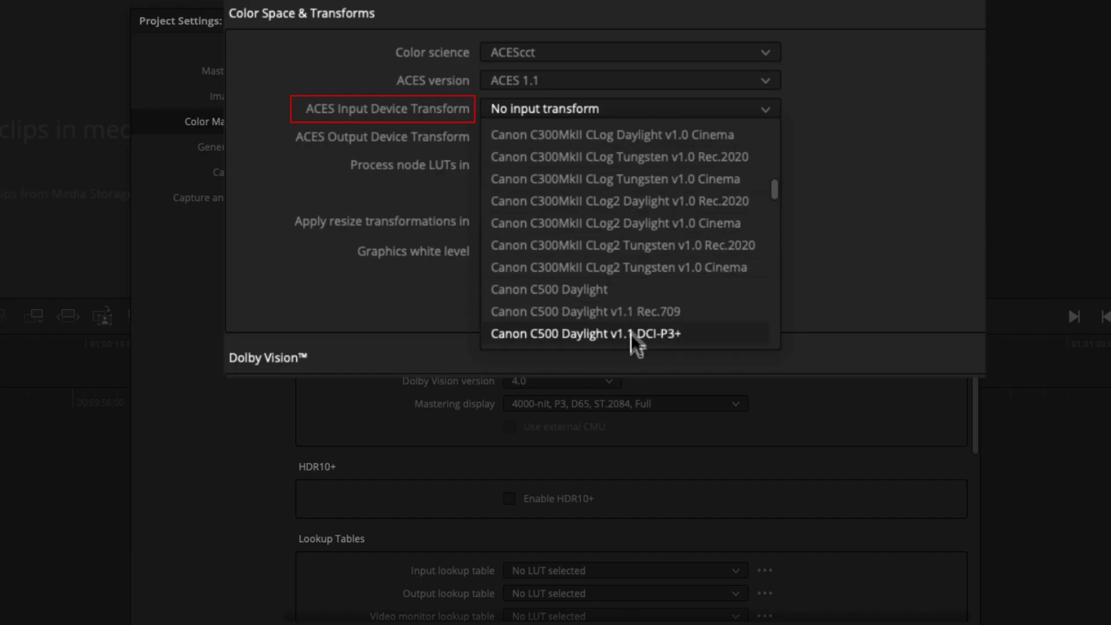
{"action": "scroll", "coordinate": [631, 265], "scroll_direction": "up", "scroll_amount": 8}
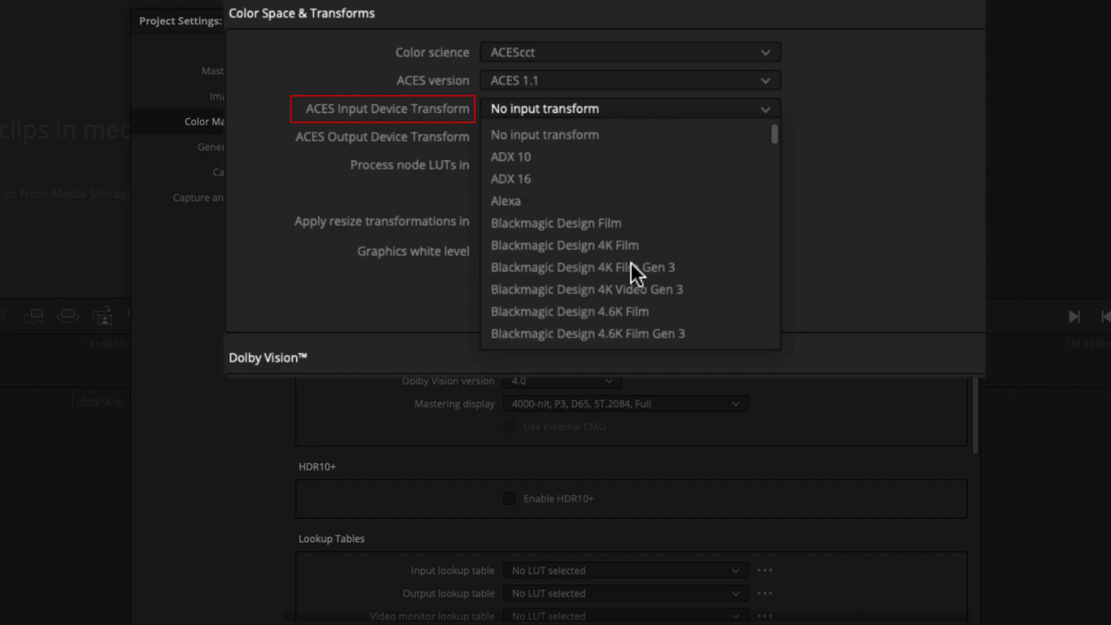
{"action": "left_click", "coordinate": [615, 137]}
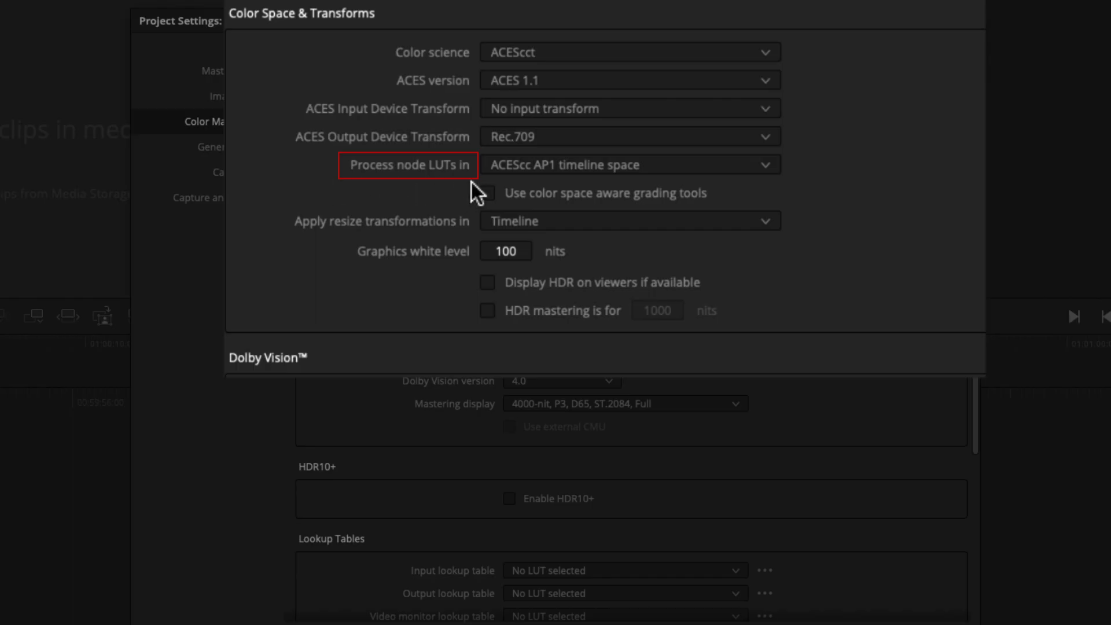
Step: Process node LUTs in ACEScc AP1 timeline space, enable color space aware grading tools, and save the project settings
{"action": "left_click", "coordinate": [754, 170]}
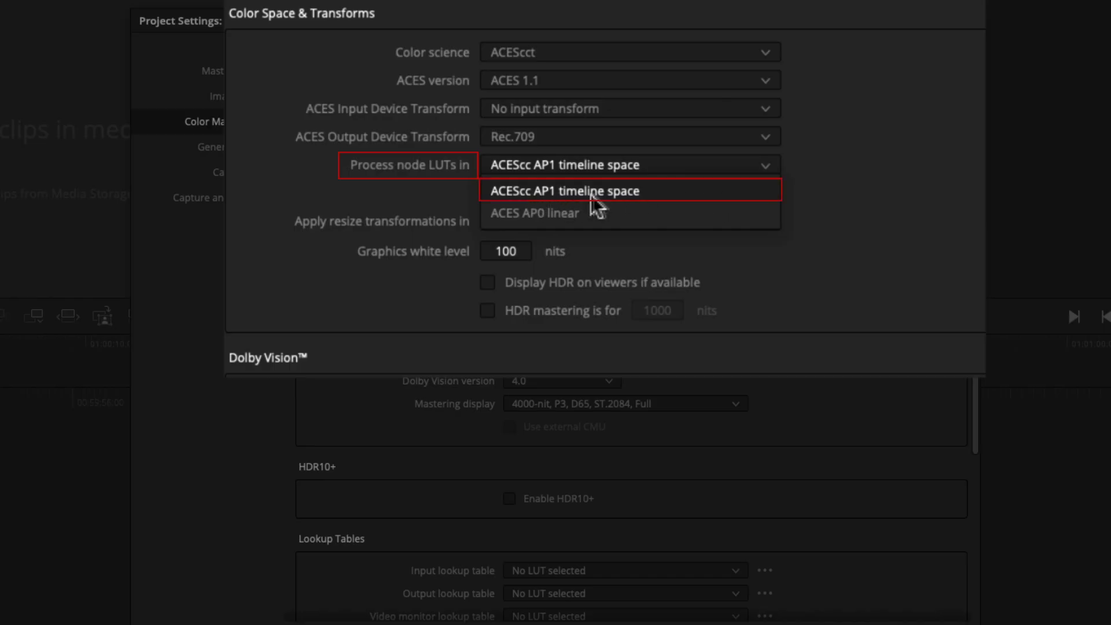
{"action": "left_click", "coordinate": [639, 193]}
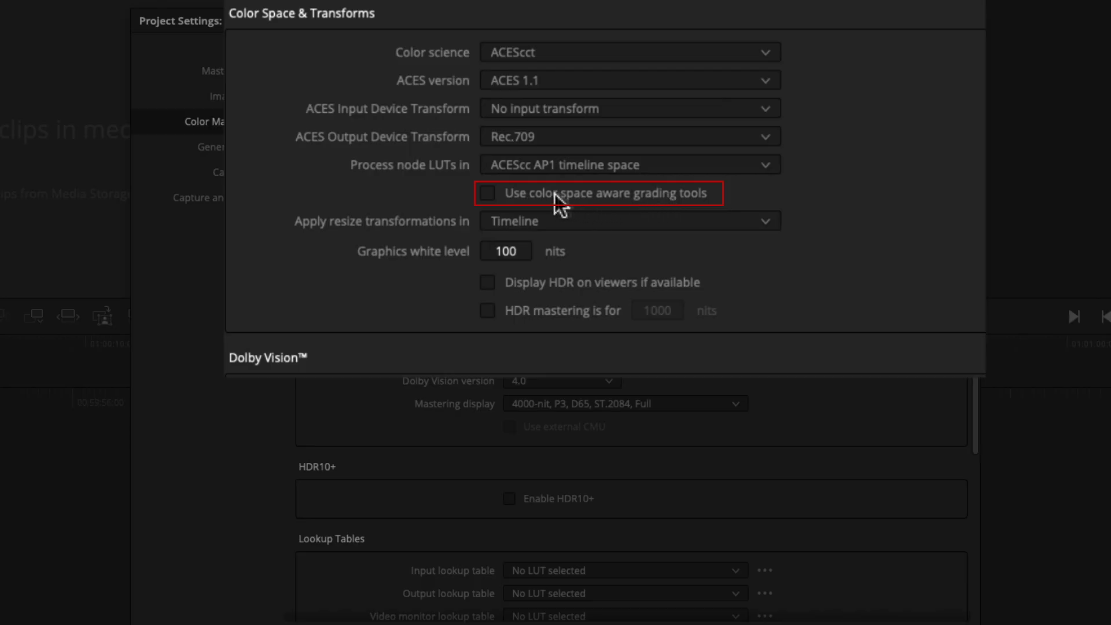
{"action": "left_click", "coordinate": [487, 194]}
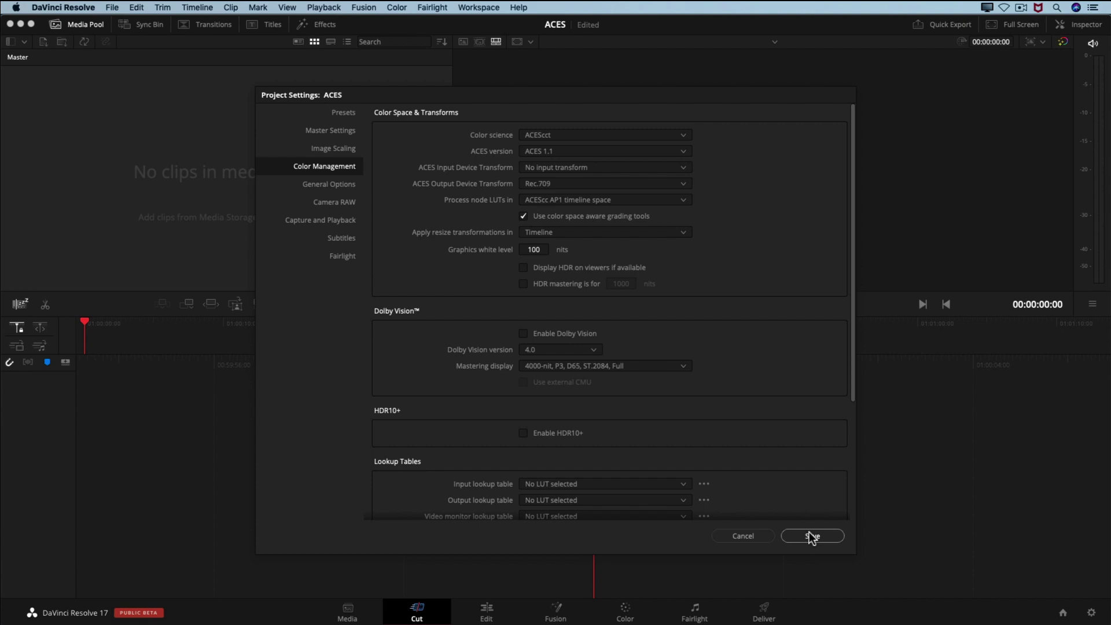
{"action": "left_click", "coordinate": [812, 536]}
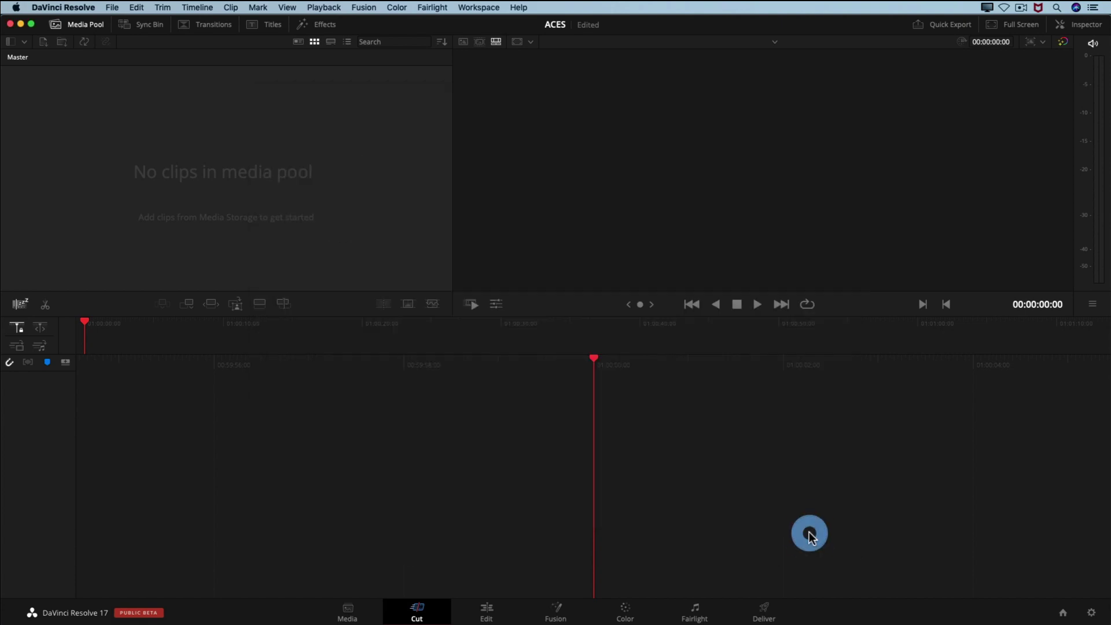
Step: On the Media page, find TRAINING FOLDER inside NETFLIX FOOTAGE in the media storage and add it to the Favorites
{"action": "left_click", "coordinate": [349, 614]}
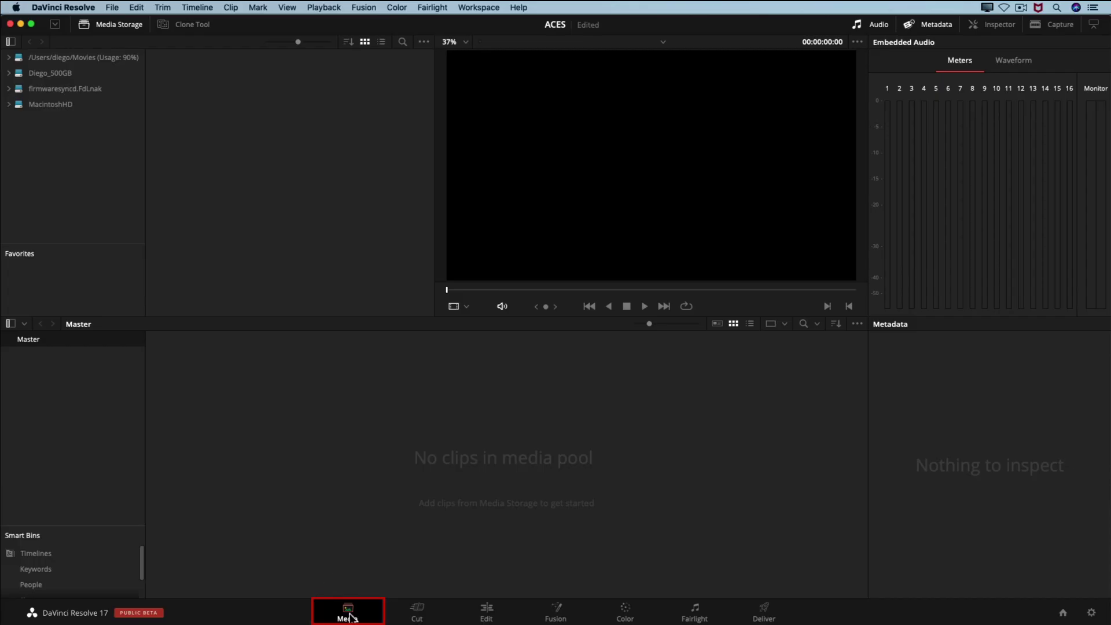
{"action": "left_click", "coordinate": [10, 74]}
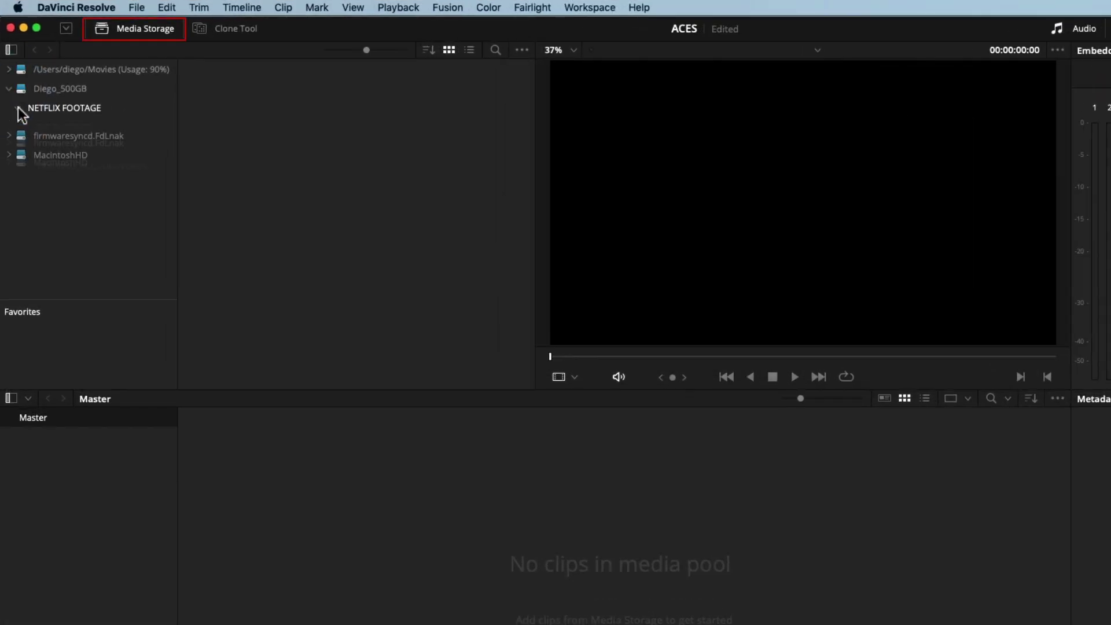
{"action": "left_click", "coordinate": [18, 109]}
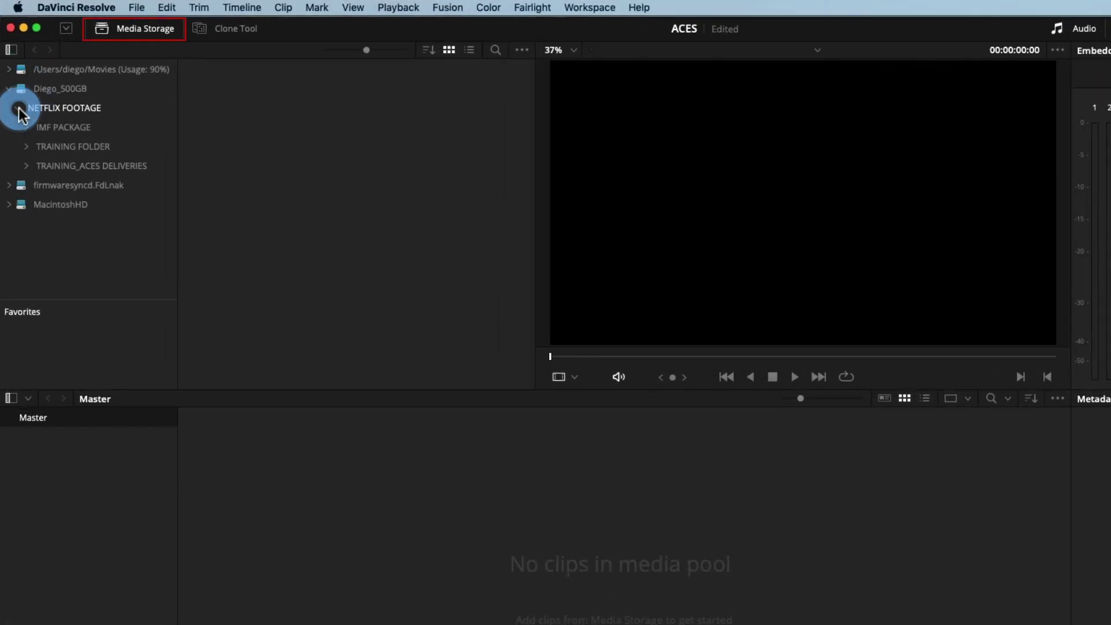
{"action": "left_click", "coordinate": [59, 150]}
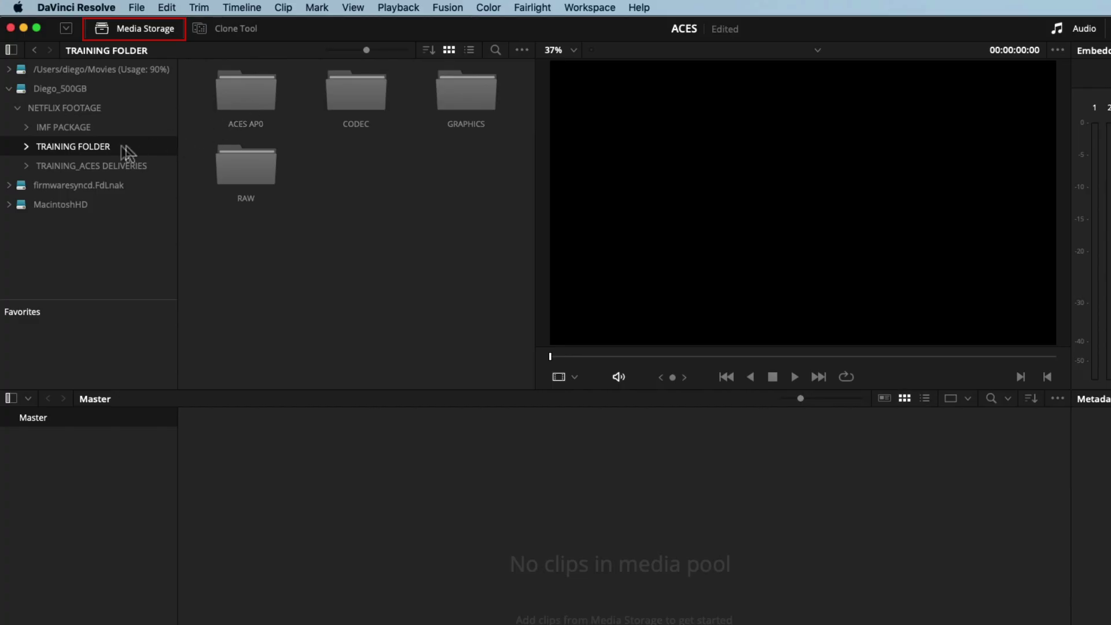
{"action": "left_click_drag", "start_coordinate": [110, 153], "coordinate": [134, 342]}
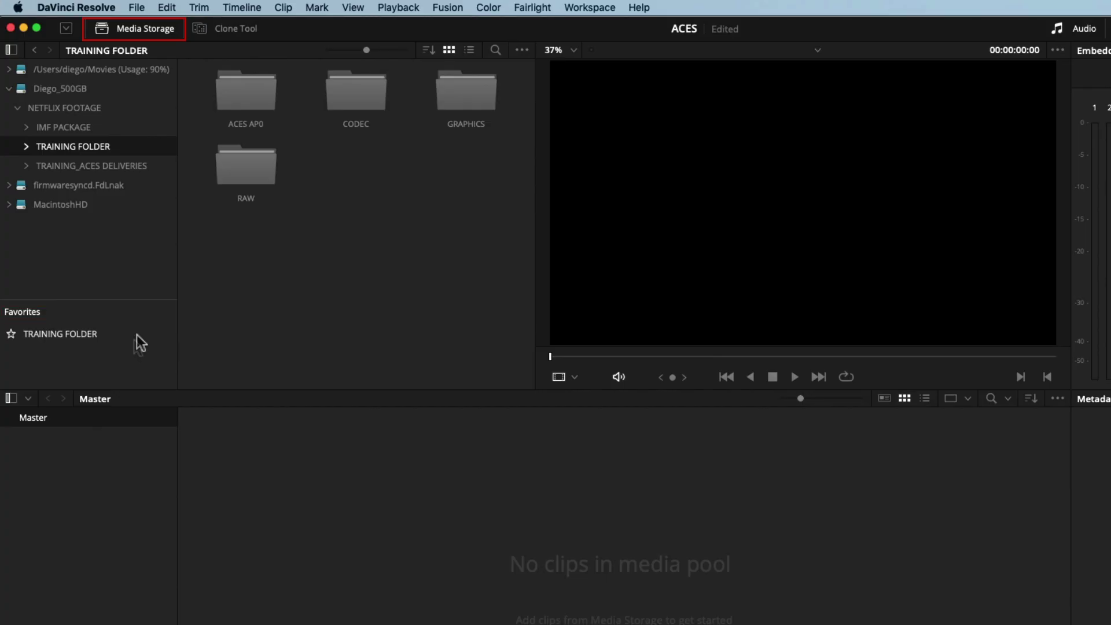
Step: Import the RAW folder from TRAINING FOLDER into the Master bin list with its subfolders, changing the project frame rate to match the clips
{"action": "left_click", "coordinate": [254, 177]}
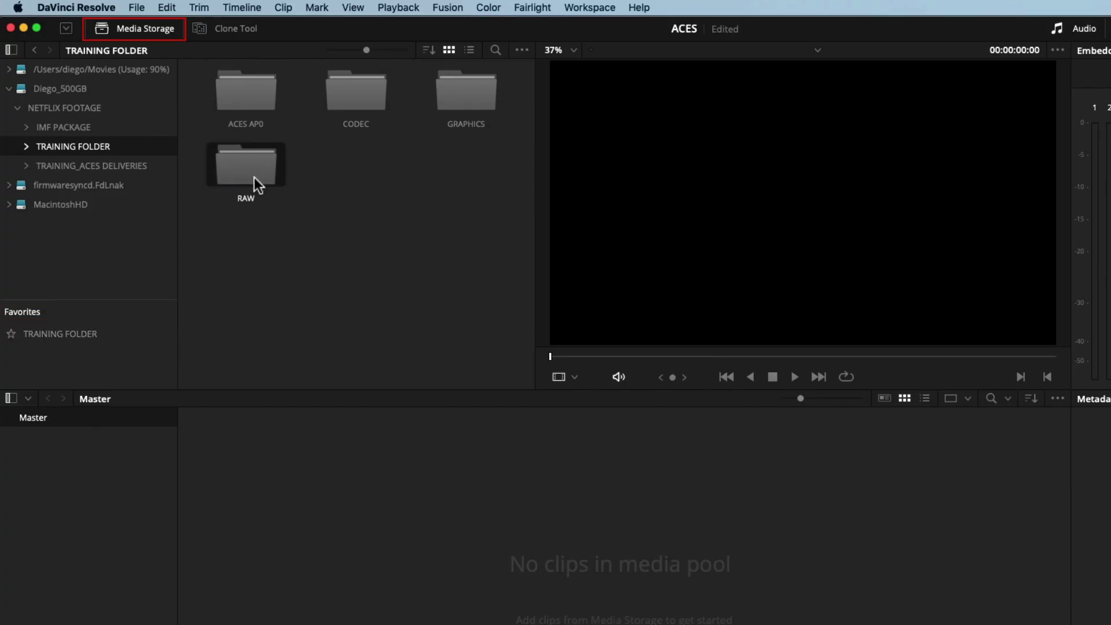
{"action": "double_click", "coordinate": [255, 177]}
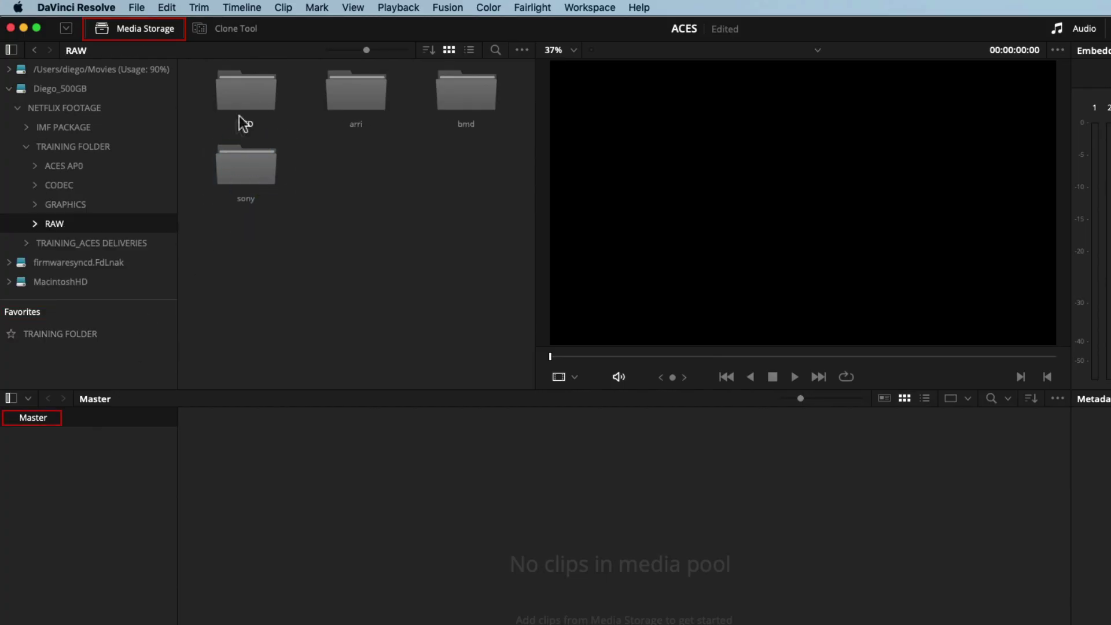
{"action": "left_click_drag", "start_coordinate": [124, 228], "coordinate": [106, 479]}
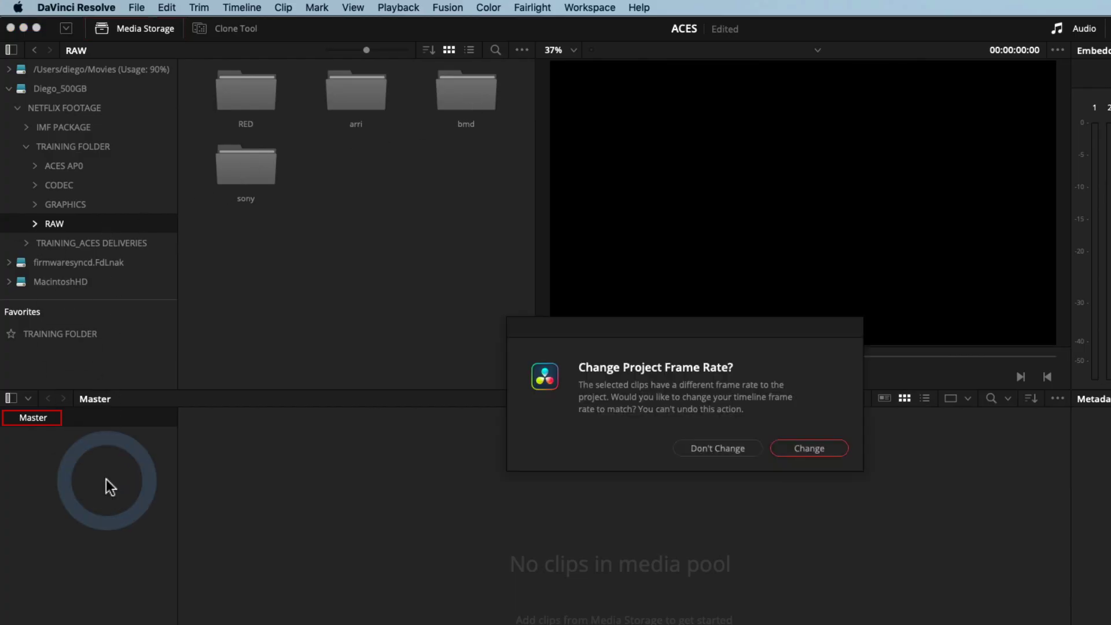
{"action": "left_click", "coordinate": [798, 448]}
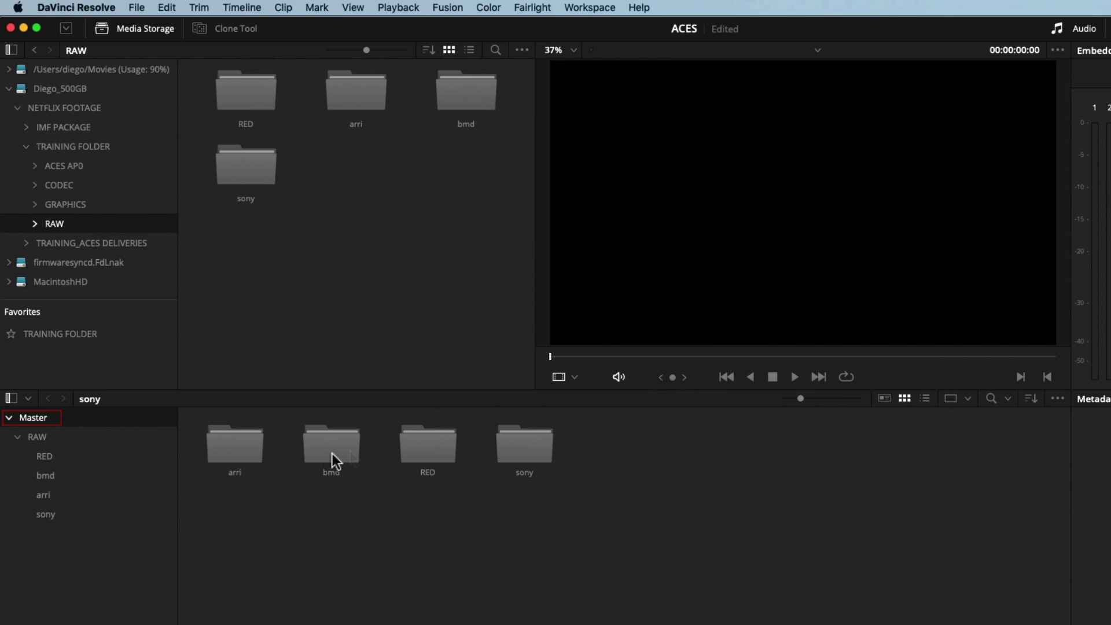
Step: Preview the footage in the sony and RED bins of the RAW folder, checking how the clips display under ACES
{"action": "double_click", "coordinate": [426, 445]}
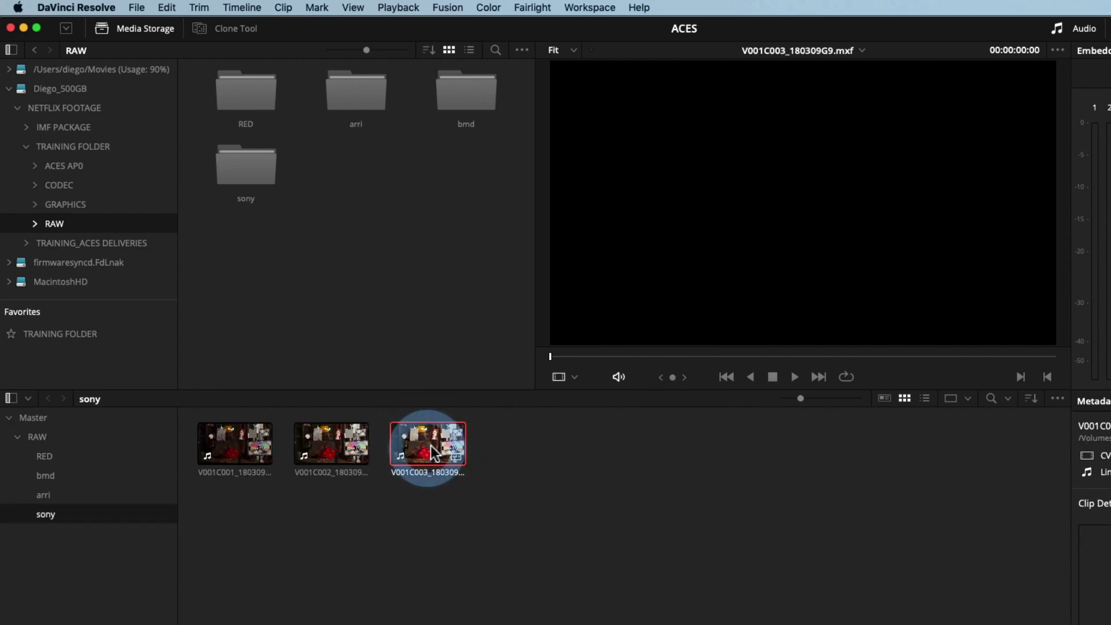
{"action": "left_click", "coordinate": [58, 458]}
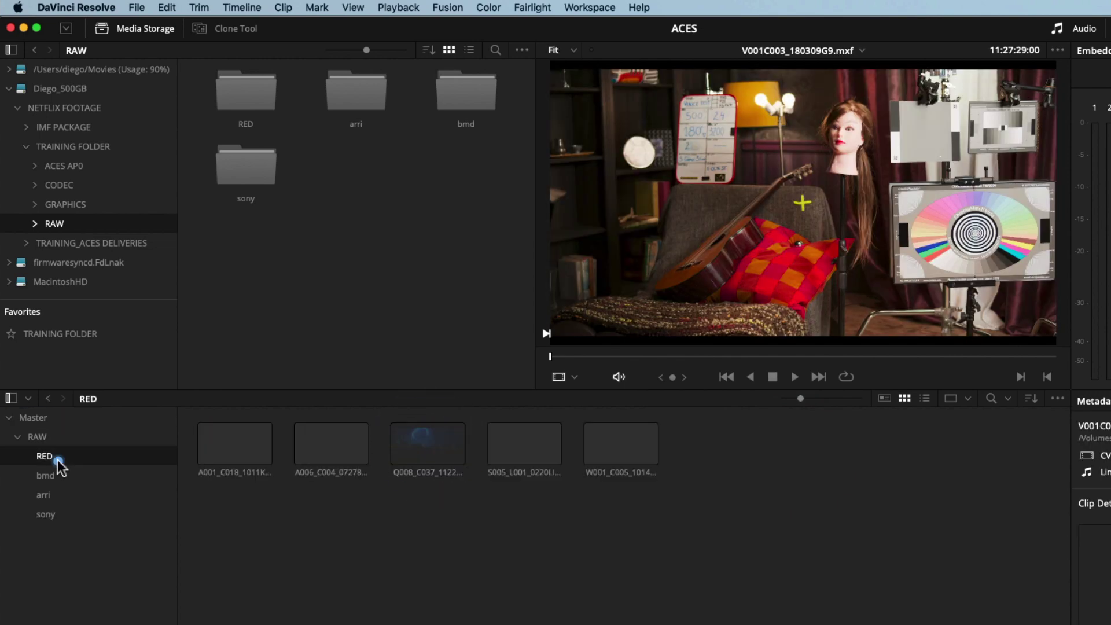
{"action": "left_click", "coordinate": [307, 456]}
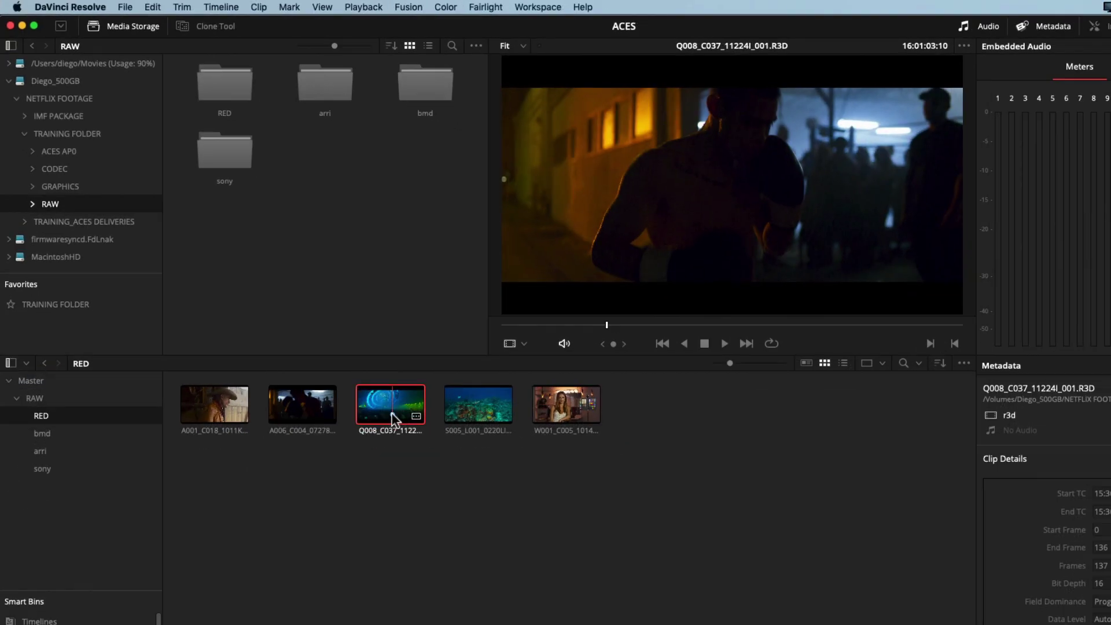
{"action": "left_click", "coordinate": [428, 457]}
{"action": "left_click", "coordinate": [527, 451]}
{"action": "left_click", "coordinate": [498, 361]}
Step: Preview the ARRIRAW clips in the arri bin and the Blackmagic RAW clips in the bmd bin
{"action": "left_click", "coordinate": [39, 401]}
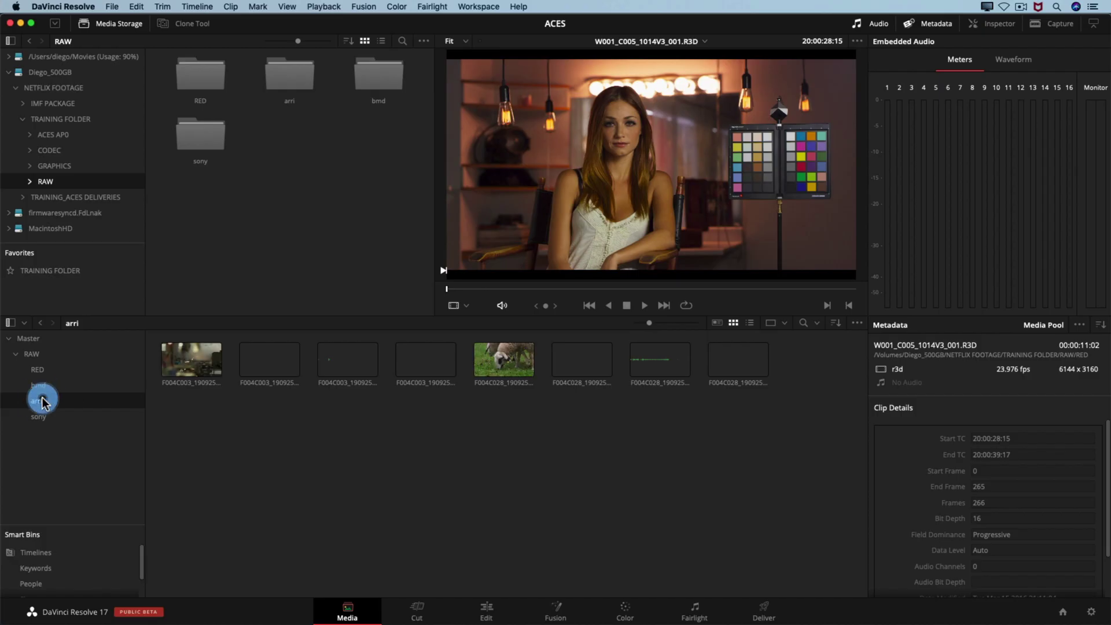
{"action": "left_click", "coordinate": [191, 367]}
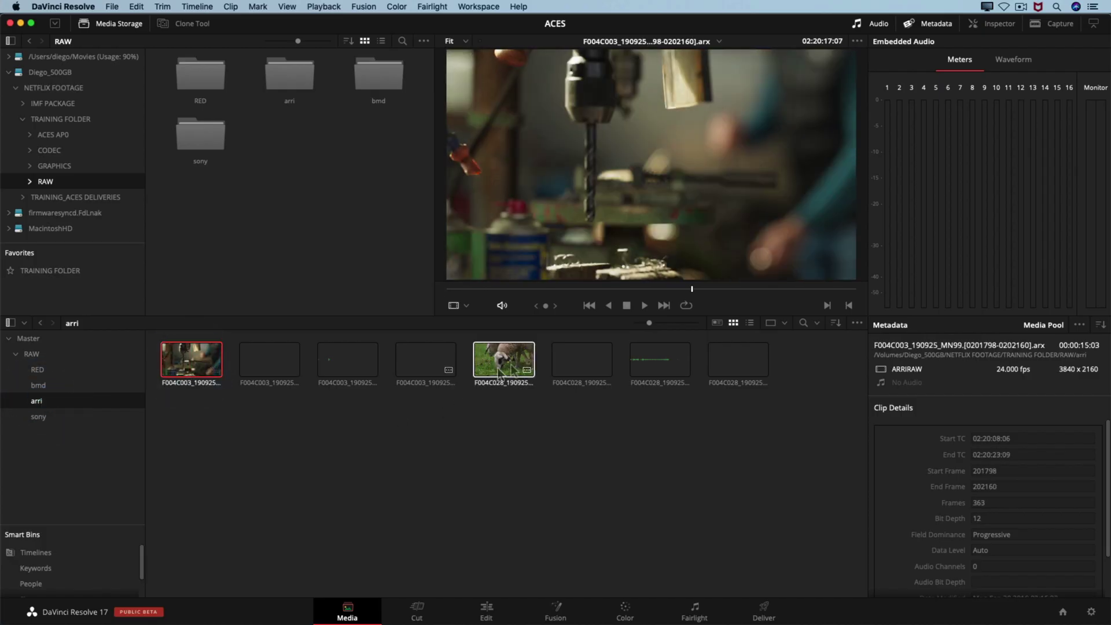
{"action": "left_click", "coordinate": [516, 358]}
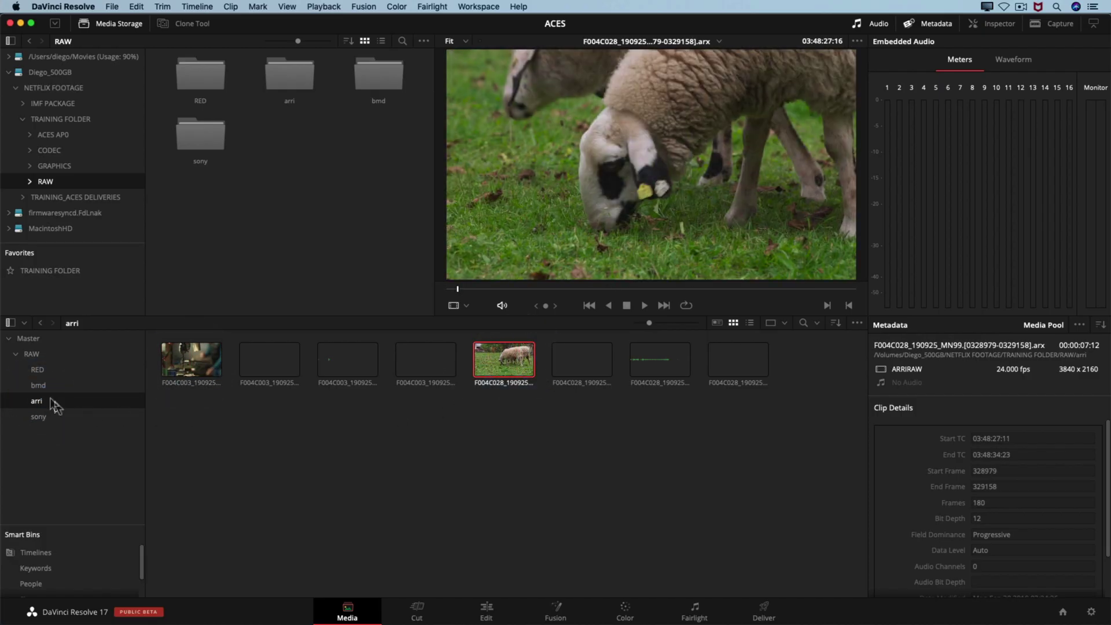
{"action": "left_click", "coordinate": [37, 385]}
{"action": "left_click", "coordinate": [199, 359]}
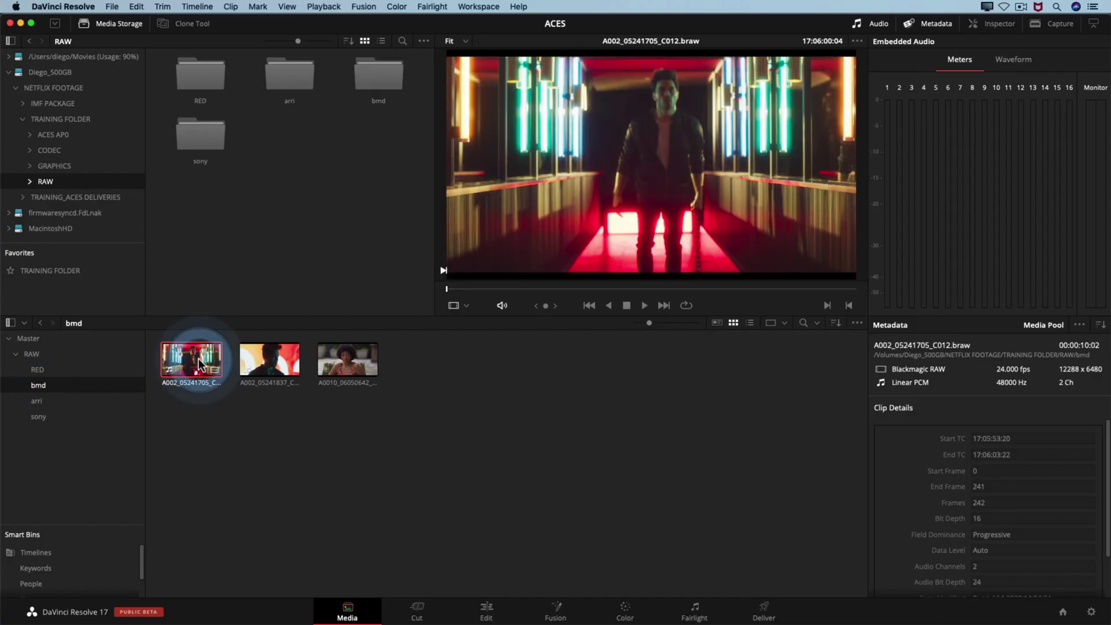
{"action": "left_click", "coordinate": [264, 363]}
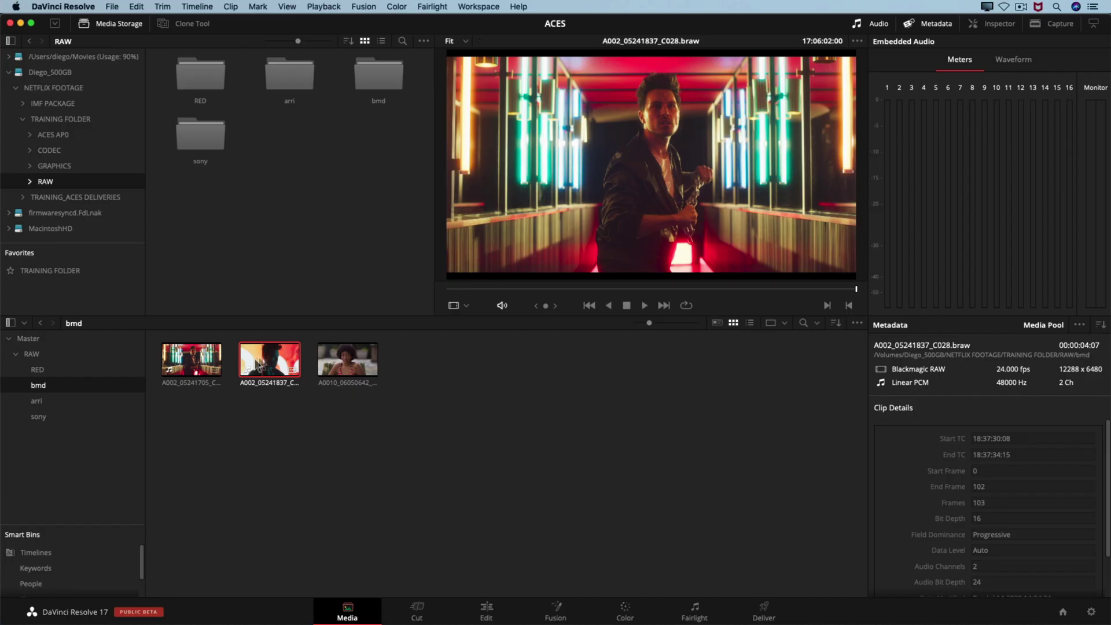
Step: Return to the RED bin under RAW and check the clip options available for W001_C005_1014V3_001.R3D without changing any
{"action": "left_click", "coordinate": [43, 371]}
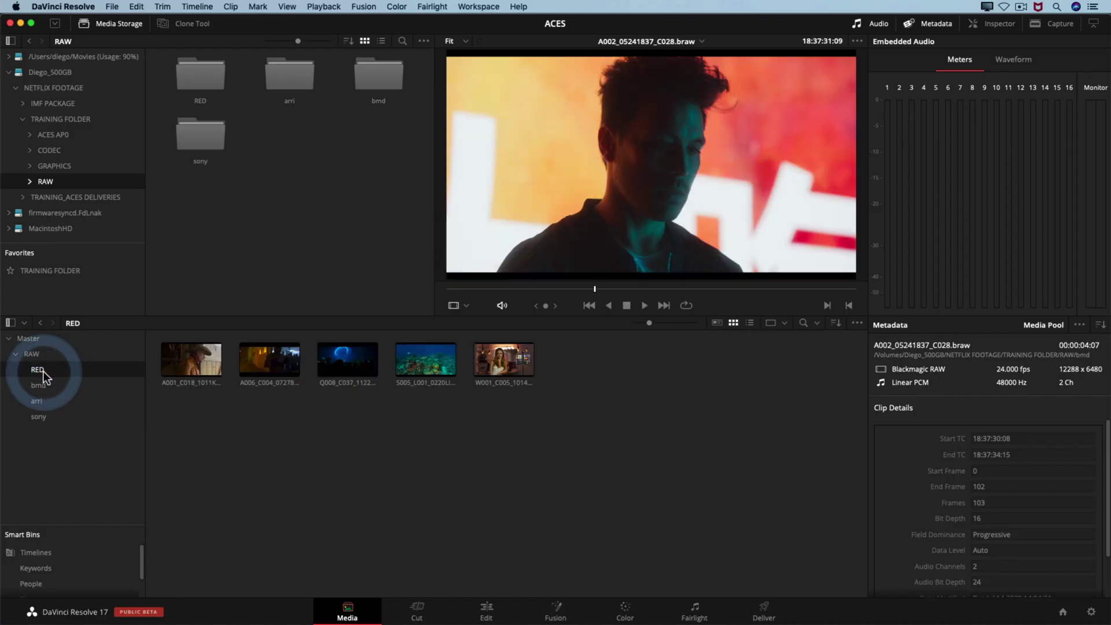
{"action": "left_click", "coordinate": [492, 366]}
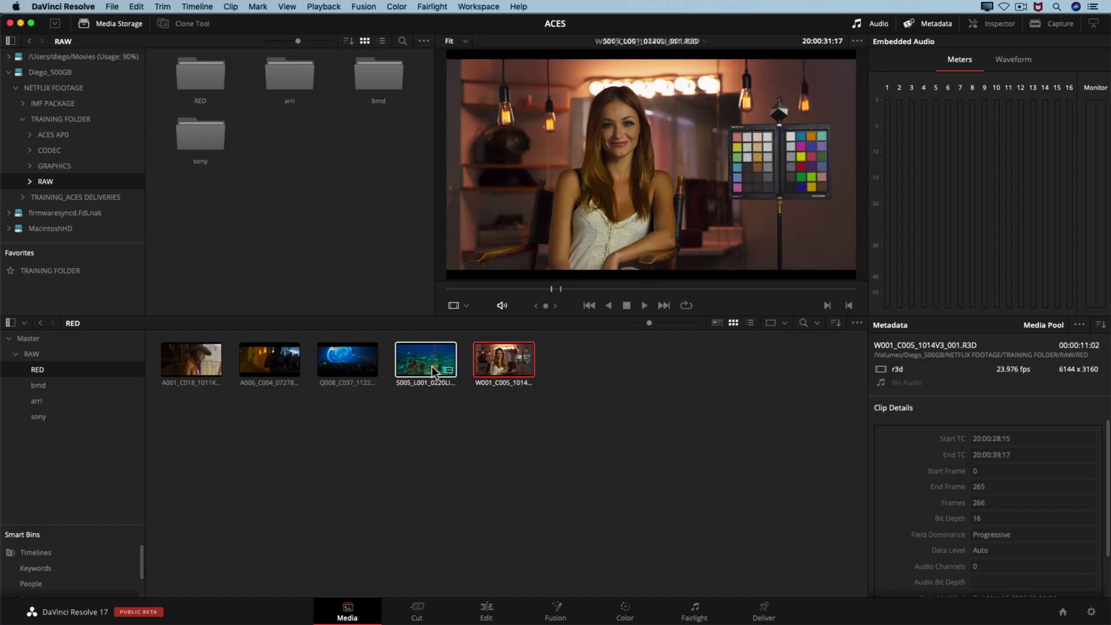
{"action": "left_click", "coordinate": [431, 370]}
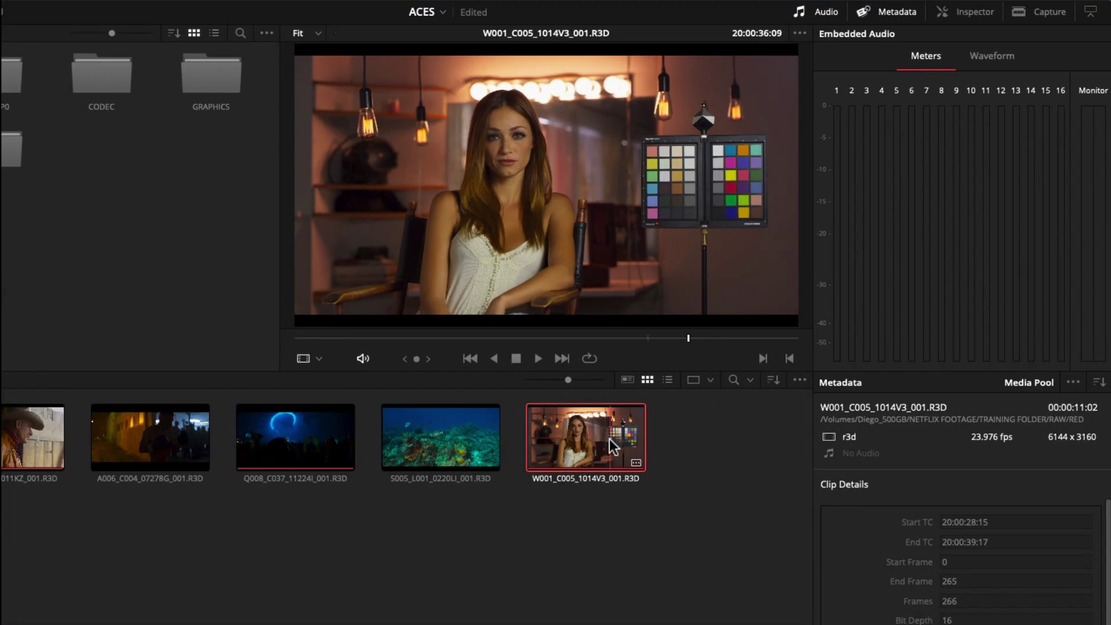
{"action": "right_click", "coordinate": [594, 438]}
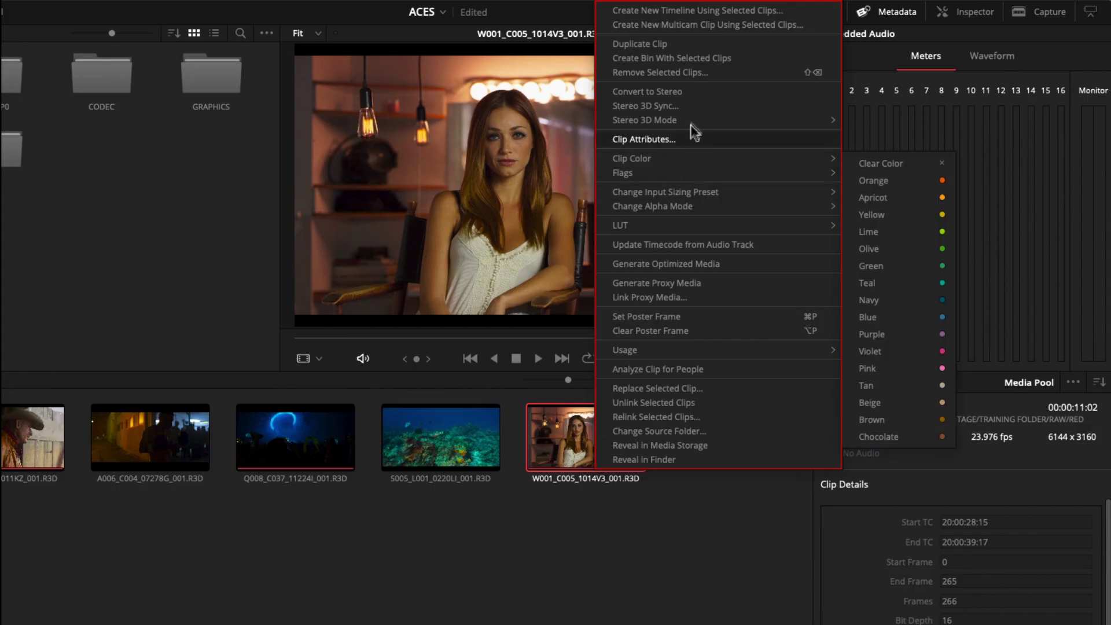
{"action": "key", "text": "Escape"}
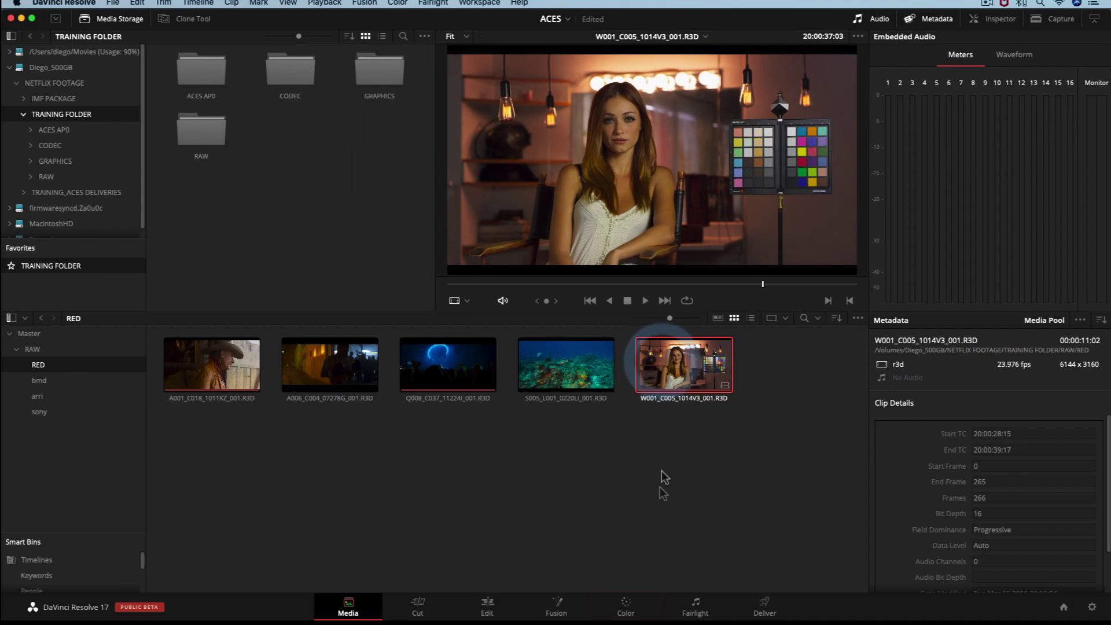
Step: On the Color page, set the Sony X-OCN clip's Camera Raw decoding to Clip and check its color space and gamma options
{"action": "left_click", "coordinate": [627, 605]}
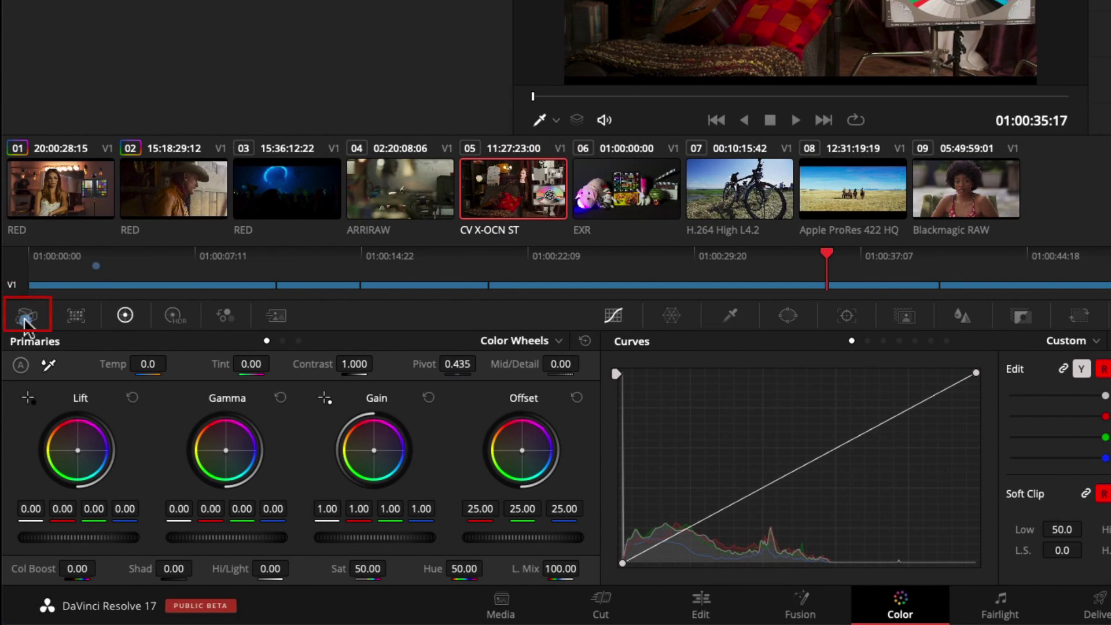
{"action": "left_click", "coordinate": [35, 320]}
{"action": "left_click", "coordinate": [147, 384]}
{"action": "left_click", "coordinate": [139, 459]}
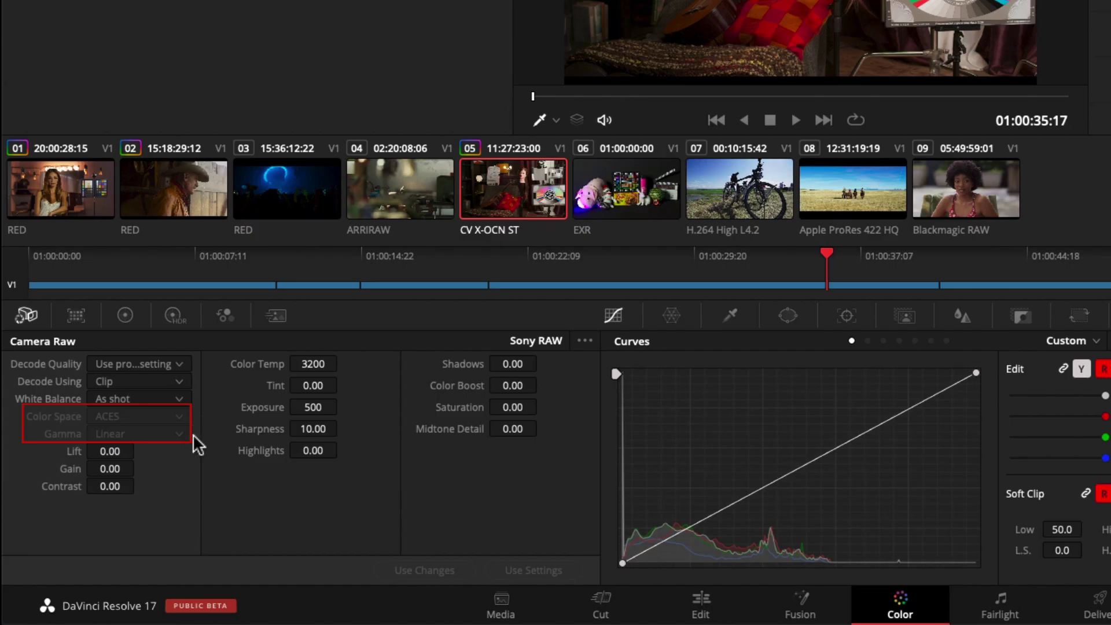
{"action": "left_click", "coordinate": [180, 420]}
{"action": "left_click", "coordinate": [178, 435]}
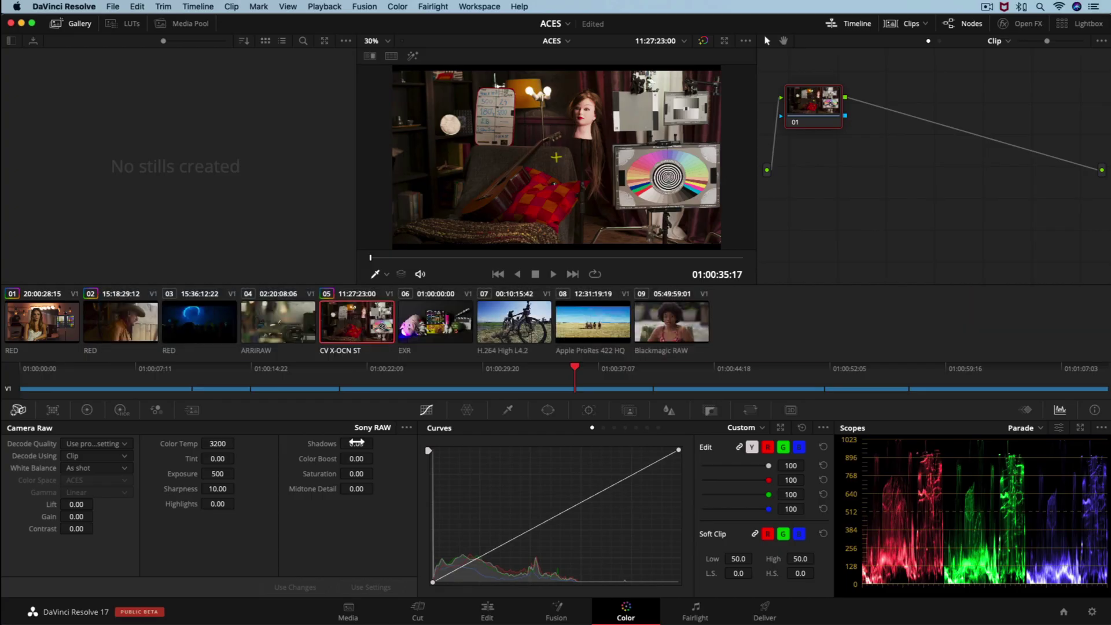
Step: Back on the Media page, import the CODEC folder from TRAINING FOLDER into the Master bin list with its subfolders
{"action": "left_click", "coordinate": [345, 610]}
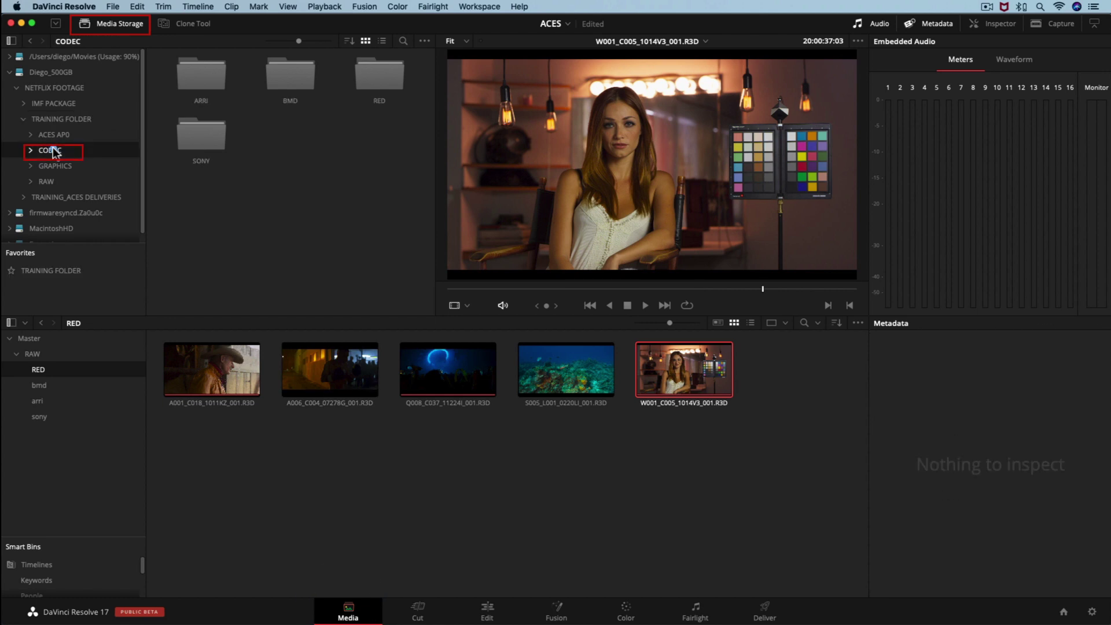
{"action": "left_click_drag", "start_coordinate": [52, 151], "coordinate": [49, 456]}
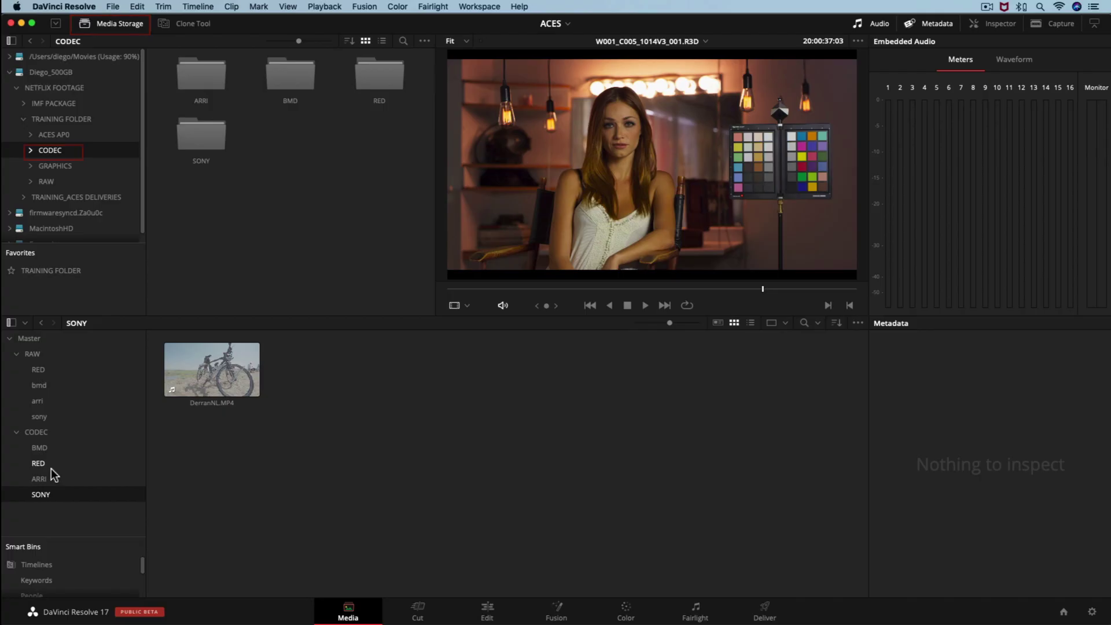
Step: Preview the clips in the SONY, ARRI and RED bins of the CODEC folder
{"action": "left_click", "coordinate": [212, 369]}
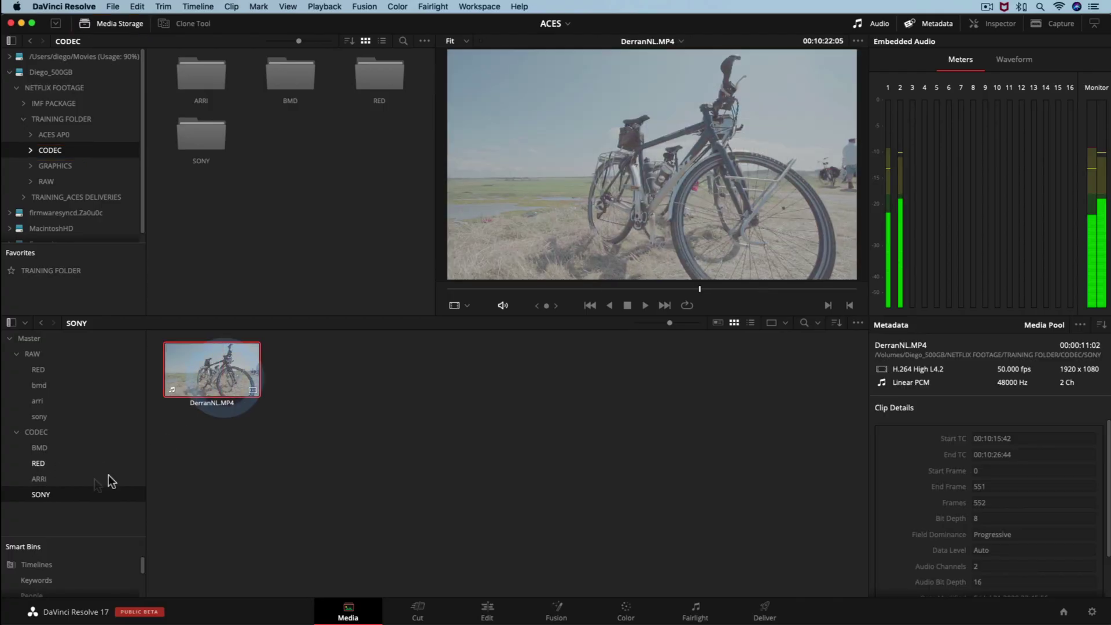
{"action": "left_click", "coordinate": [75, 484]}
{"action": "left_click", "coordinate": [217, 368]}
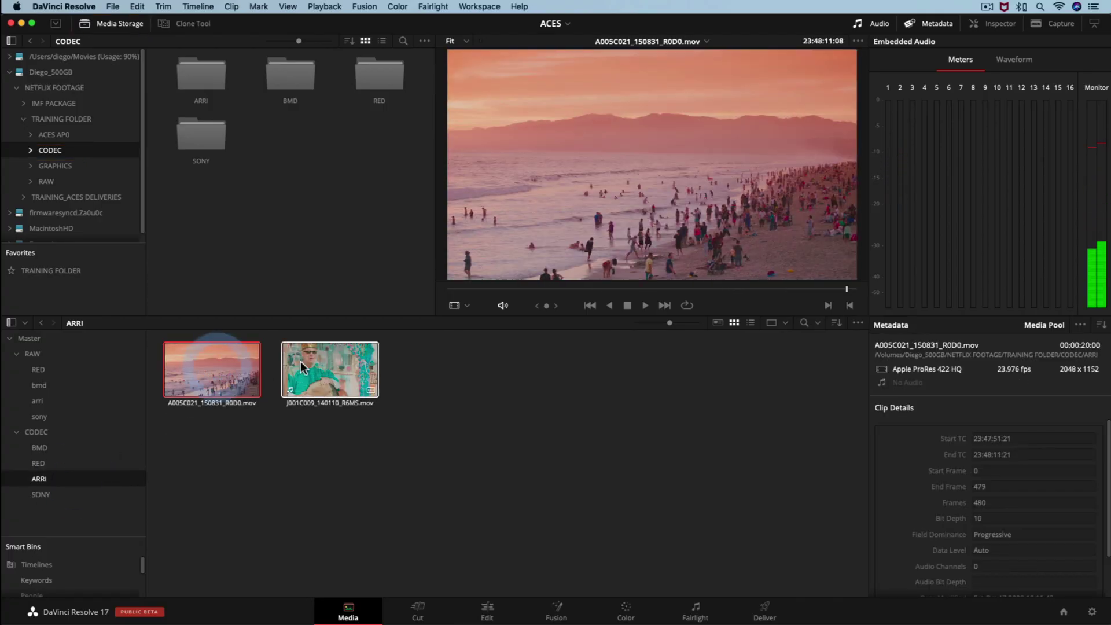
{"action": "left_click", "coordinate": [302, 364]}
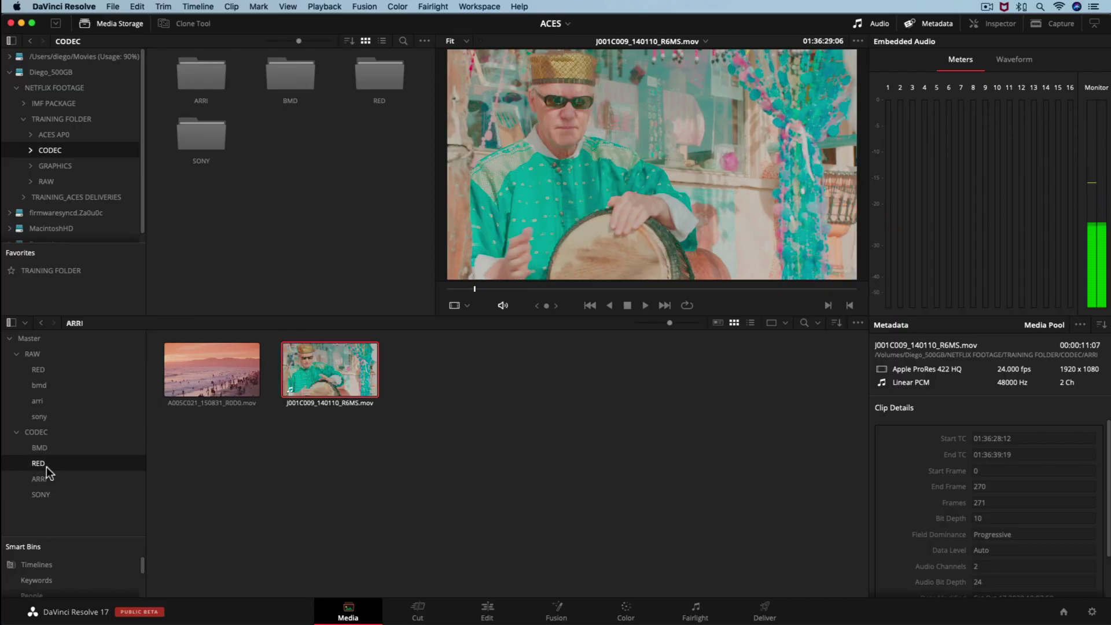
{"action": "left_click", "coordinate": [46, 466]}
{"action": "left_click", "coordinate": [192, 386]}
{"action": "left_click", "coordinate": [322, 369]}
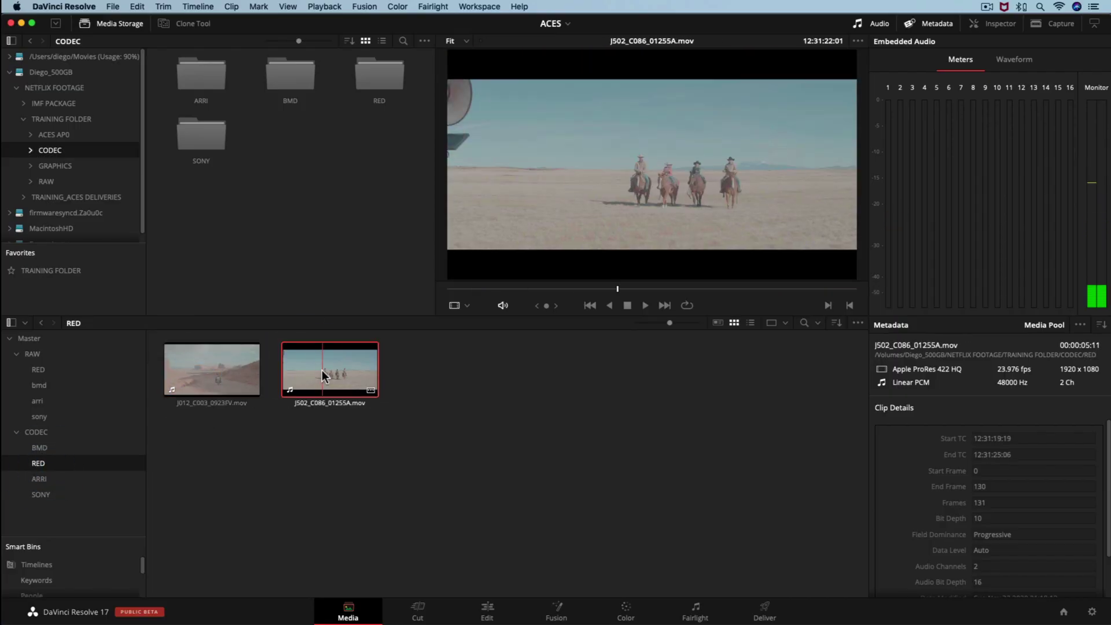
Step: Preview the clips in the BMD bin of the CODEC folder, ending on A003_07091003_C003.mov
{"action": "left_click", "coordinate": [65, 450]}
{"action": "left_click", "coordinate": [202, 380]}
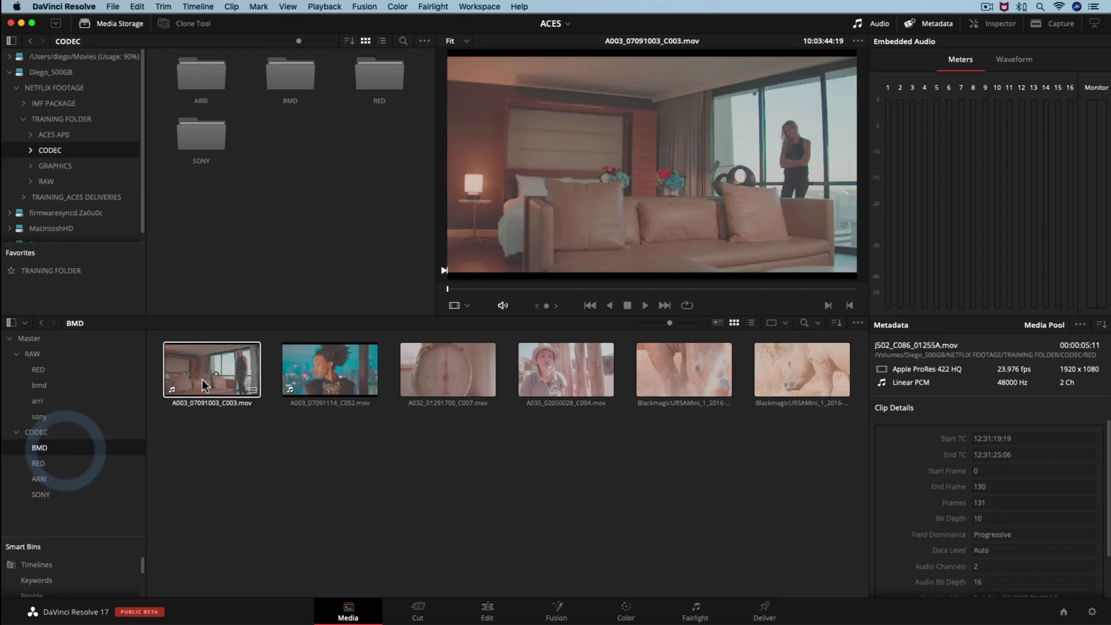
{"action": "left_click", "coordinate": [350, 373]}
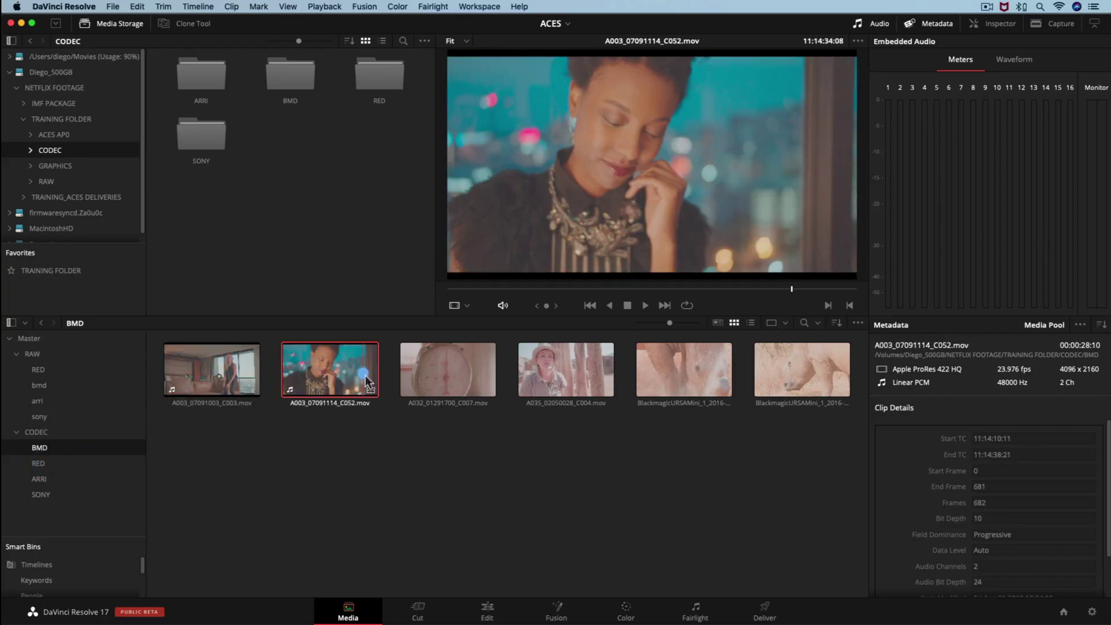
{"action": "left_click", "coordinate": [450, 370]}
{"action": "left_click", "coordinate": [540, 366]}
{"action": "left_click", "coordinate": [666, 371]}
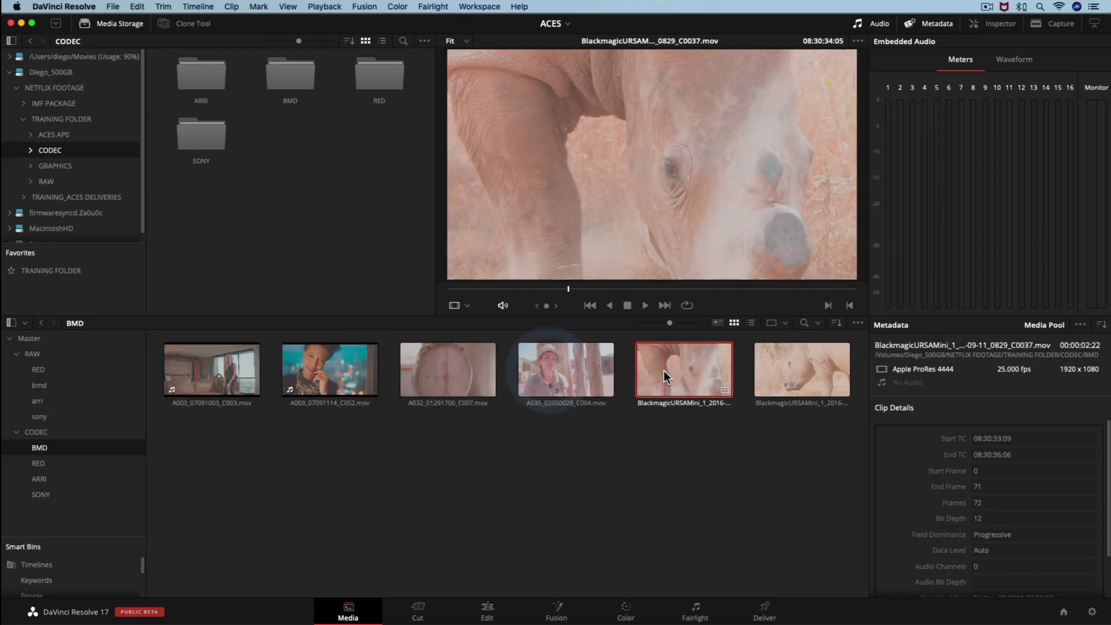
{"action": "left_click", "coordinate": [780, 371]}
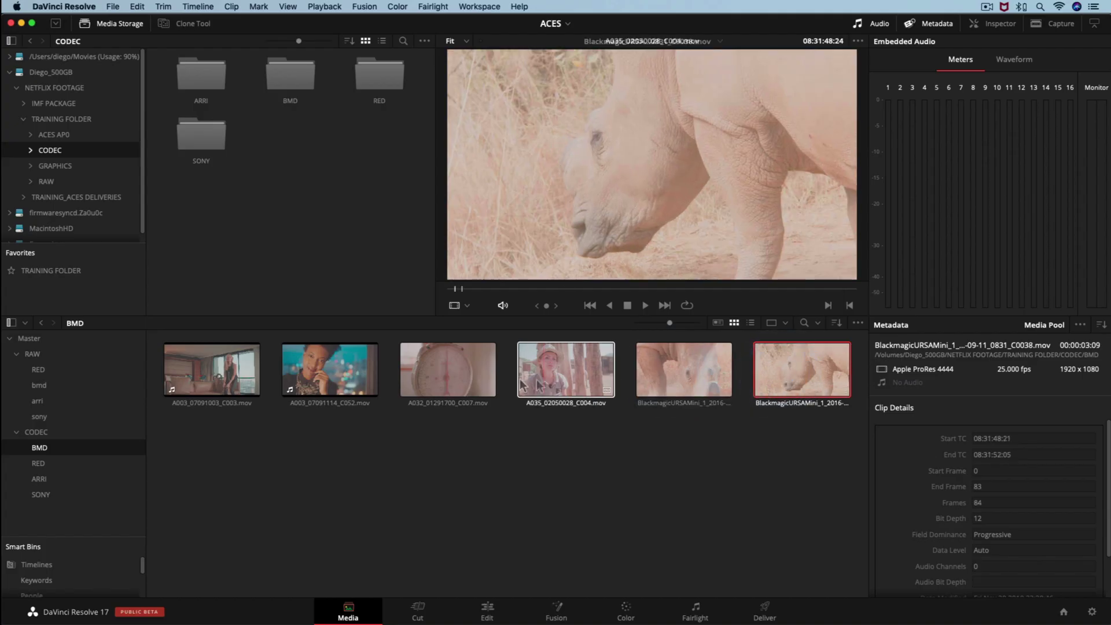
{"action": "left_click", "coordinate": [471, 376]}
{"action": "left_click", "coordinate": [208, 384]}
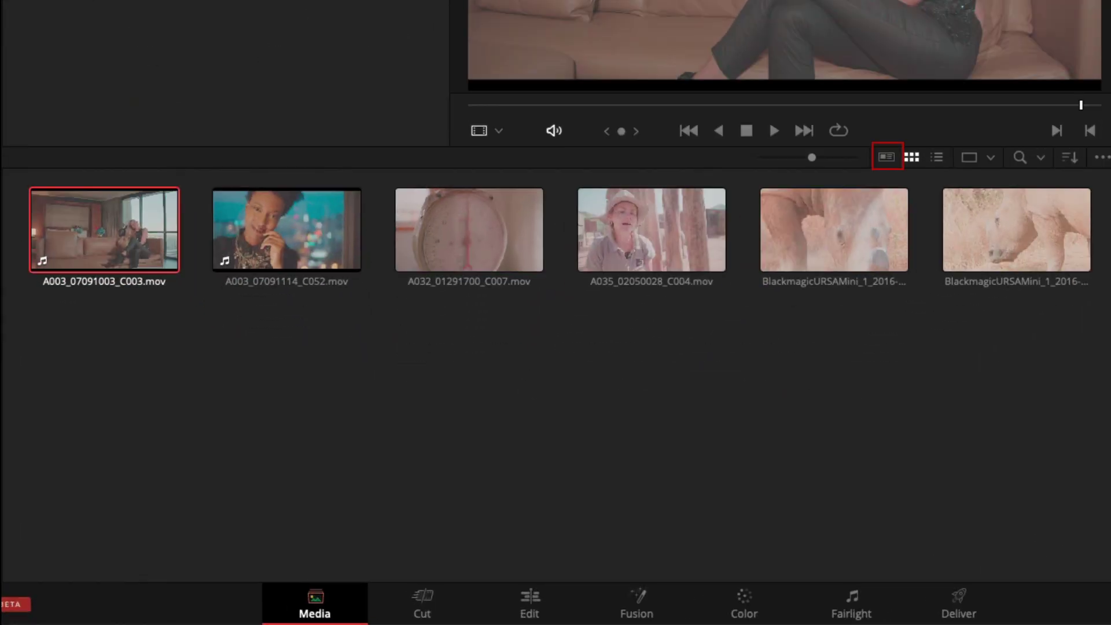
Step: Switch the media pool to Metadata View and check which metadata groups can be shown for the selected clip
{"action": "left_click", "coordinate": [885, 158]}
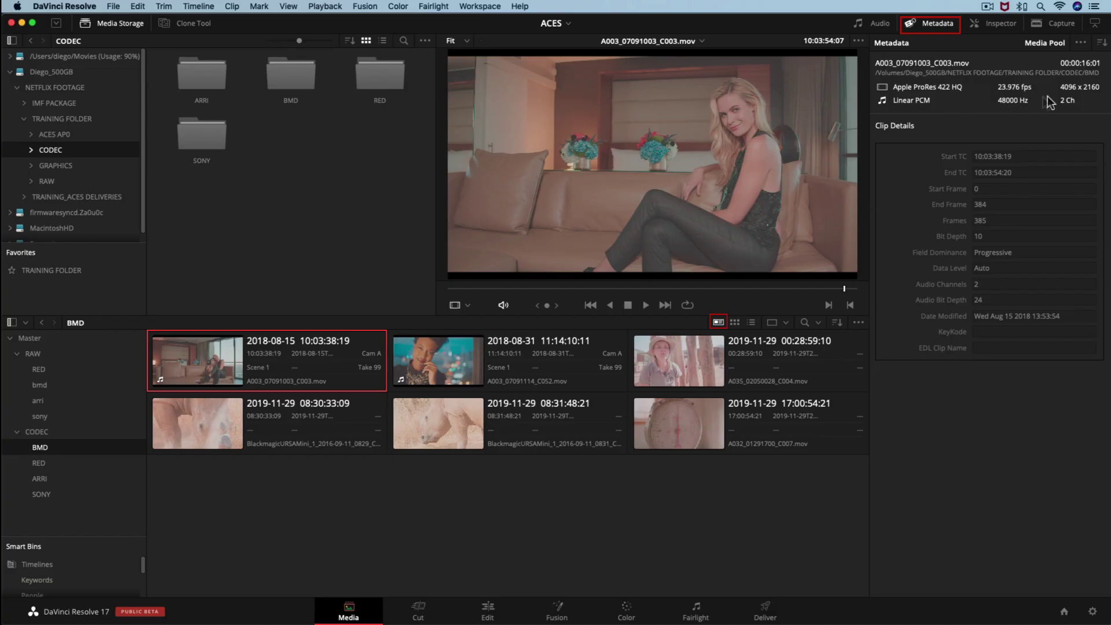
{"action": "left_click", "coordinate": [1102, 42]}
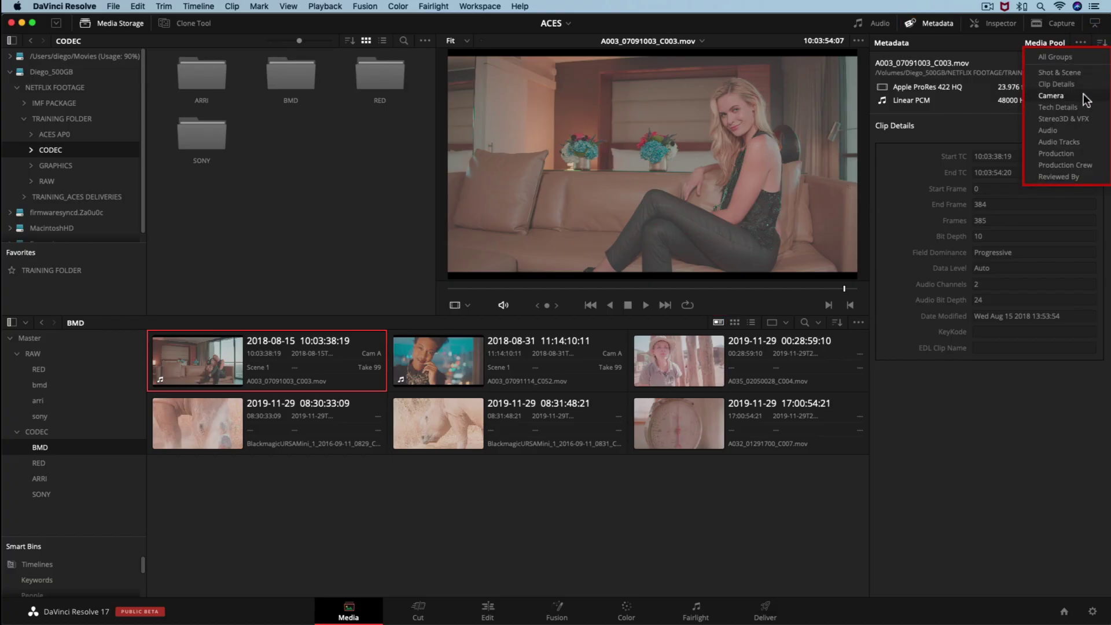
{"action": "left_click", "coordinate": [1103, 43]}
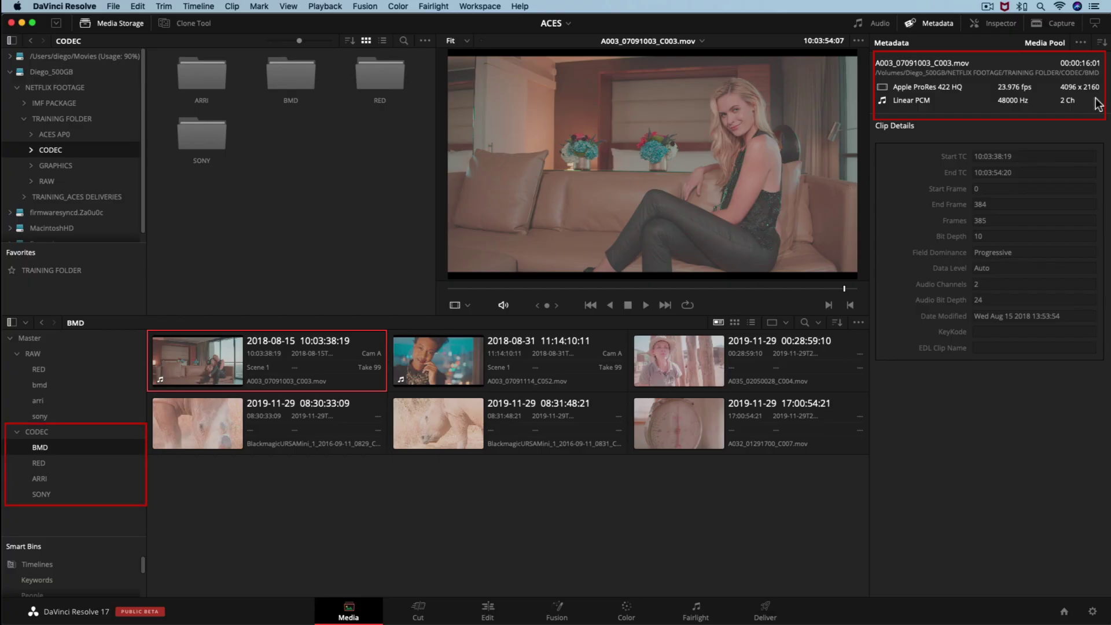
Step: Examine the codec, frame rate and resolution metadata of the clips in the CODEC folder's ARRI and RED bins
{"action": "left_click", "coordinate": [39, 479]}
{"action": "left_click", "coordinate": [287, 364]}
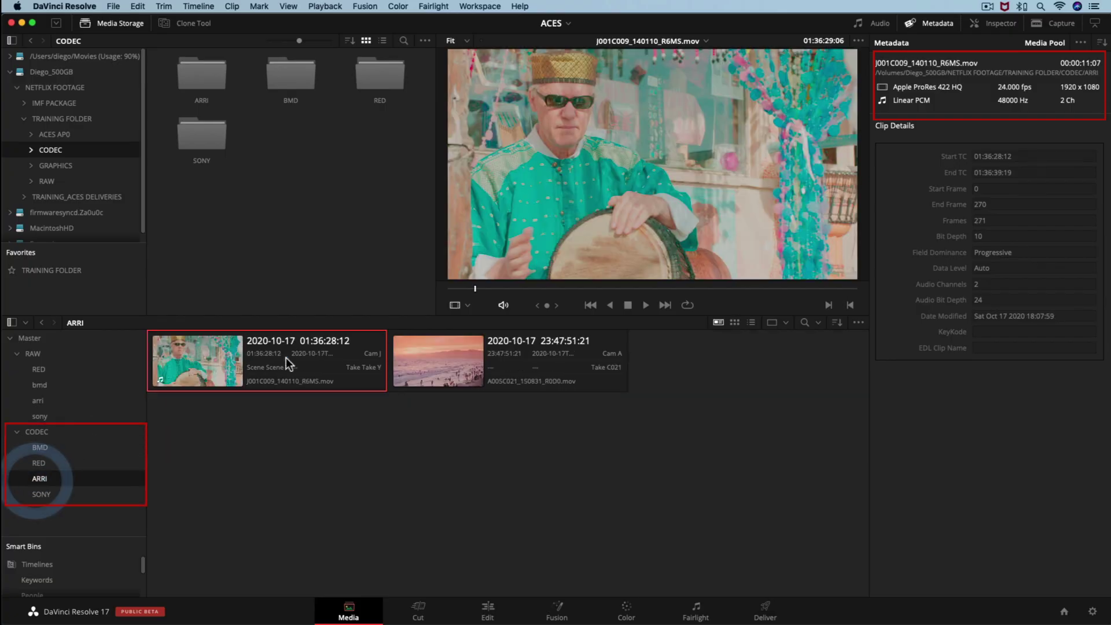
{"action": "left_click", "coordinate": [522, 359]}
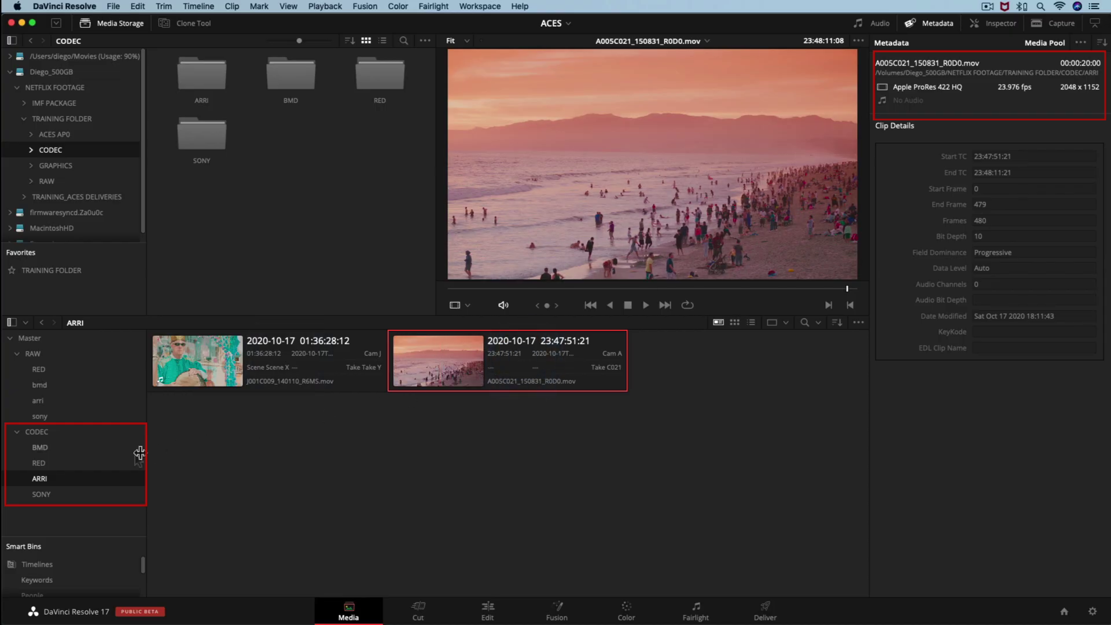
{"action": "left_click", "coordinate": [71, 463]}
{"action": "left_click", "coordinate": [238, 360]}
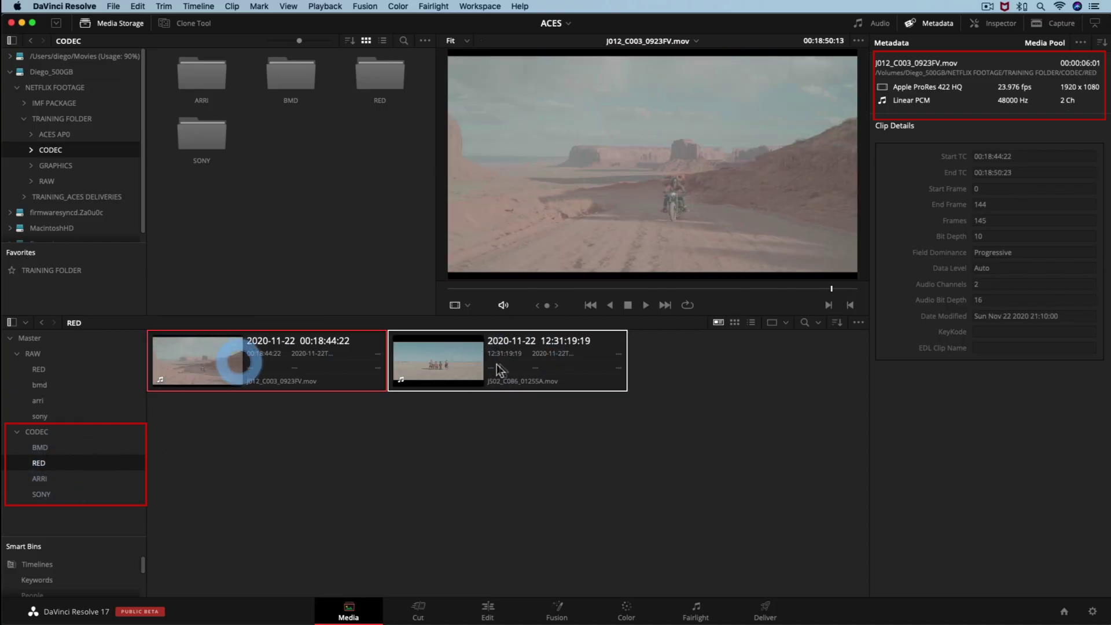
{"action": "left_click", "coordinate": [502, 363]}
Step: Examine the metadata of the clips in the CODEC folder's BMD bin, ending on A032_01291700_C007.mov, and return to the ARRI bin
{"action": "left_click", "coordinate": [62, 448]}
{"action": "left_click", "coordinate": [220, 417]}
{"action": "left_click", "coordinate": [507, 433]}
{"action": "left_click", "coordinate": [517, 379]}
{"action": "left_click", "coordinate": [689, 420]}
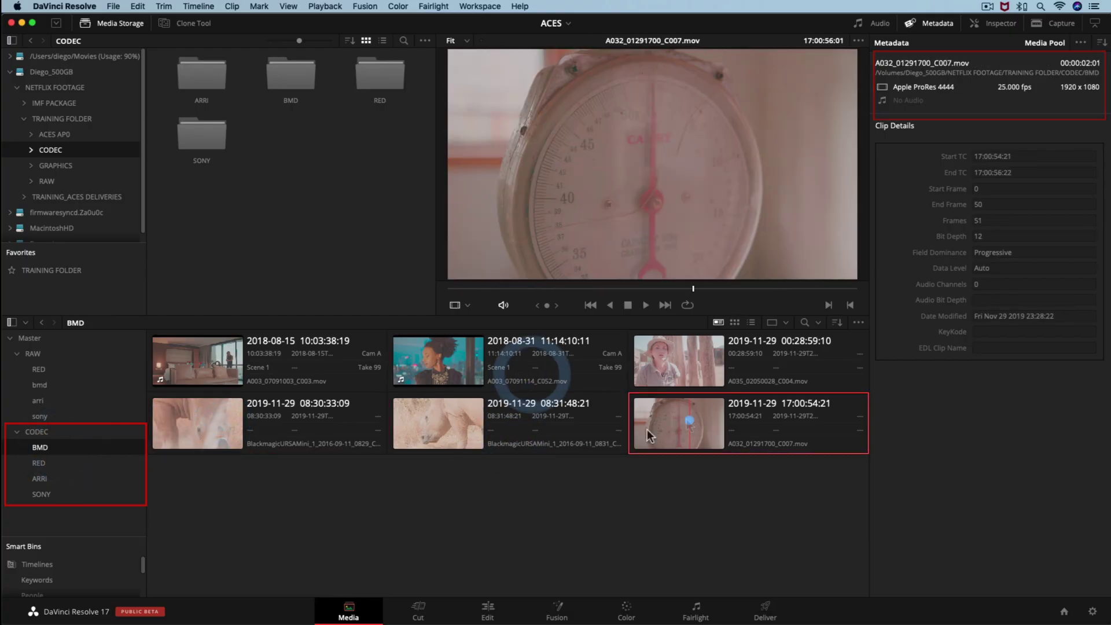
{"action": "left_click", "coordinate": [40, 478]}
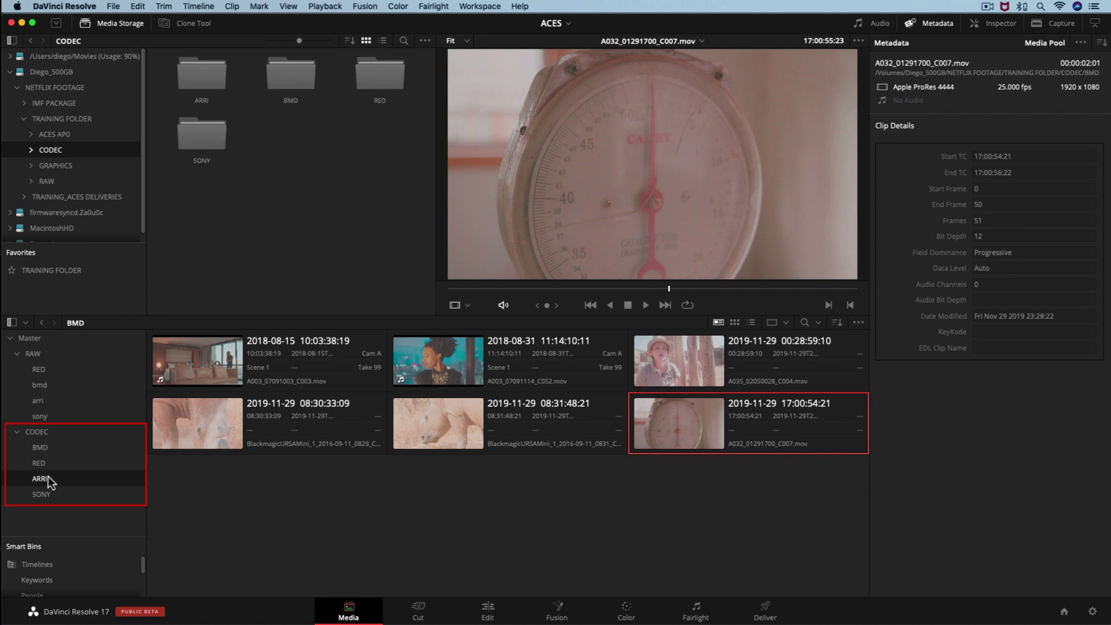
Step: Select J001C009_140110_R6MS.mov and review the ACES Input Device Transform options in the project's color management settings
{"action": "left_click", "coordinate": [232, 381]}
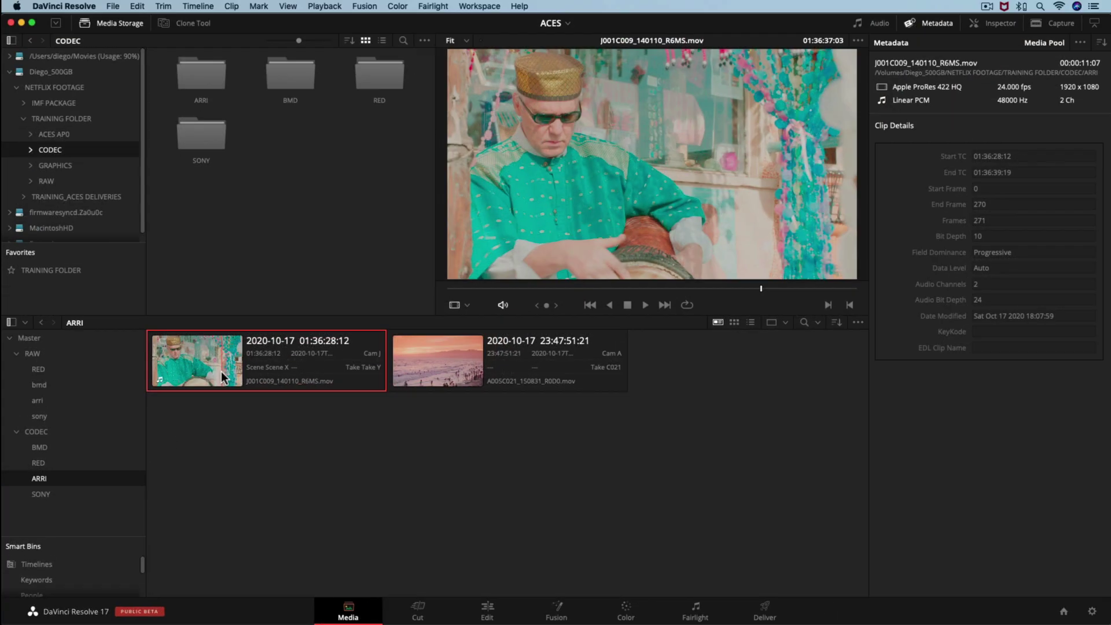
{"action": "left_click", "coordinate": [1093, 612]}
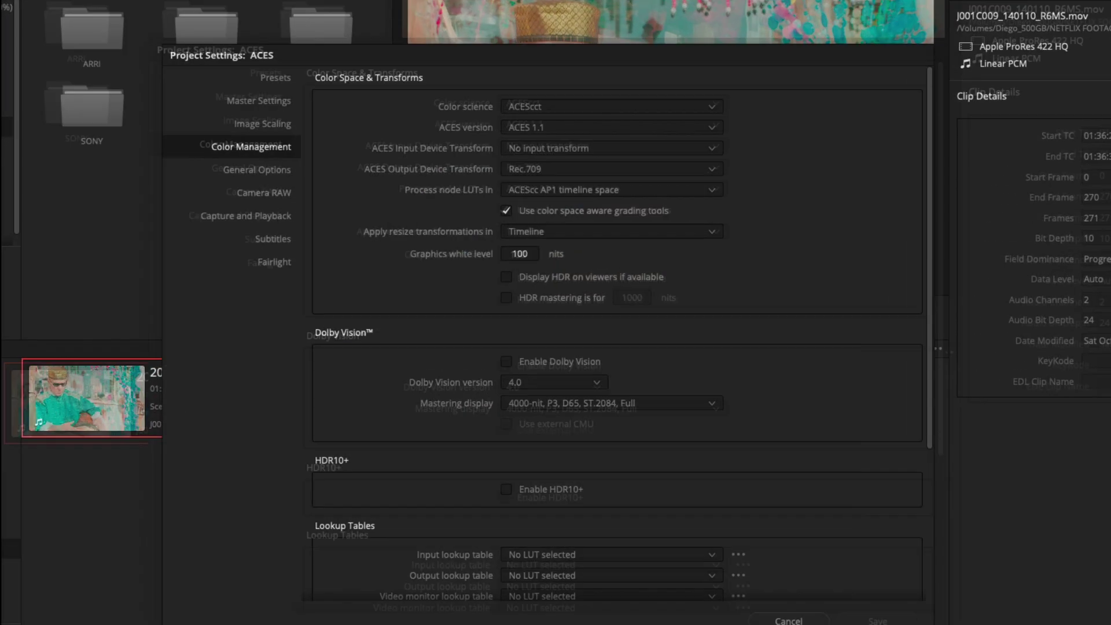
{"action": "left_click", "coordinate": [619, 168]}
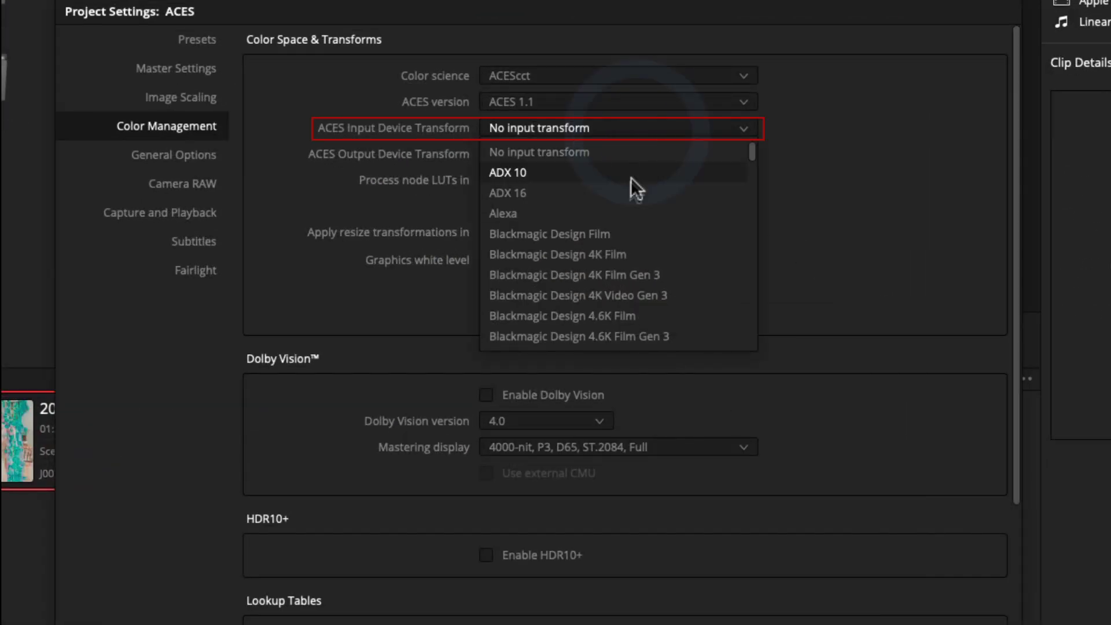
{"action": "scroll", "coordinate": [616, 321], "scroll_direction": "down", "scroll_amount": 3}
{"action": "scroll", "coordinate": [616, 321], "scroll_direction": "down", "scroll_amount": 3}
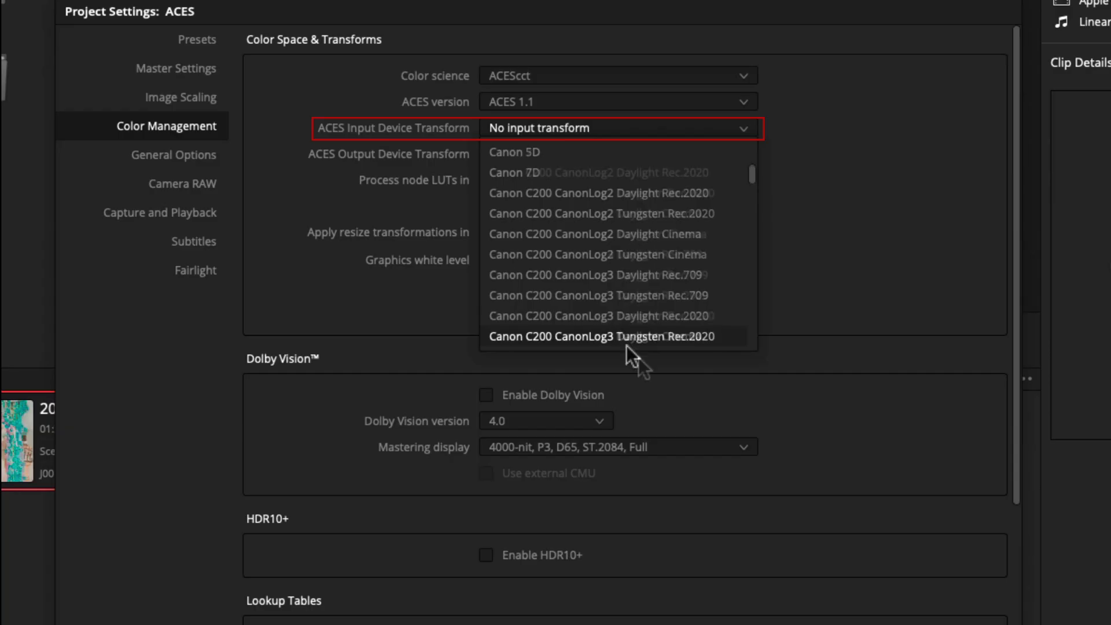
{"action": "left_click", "coordinate": [758, 533]}
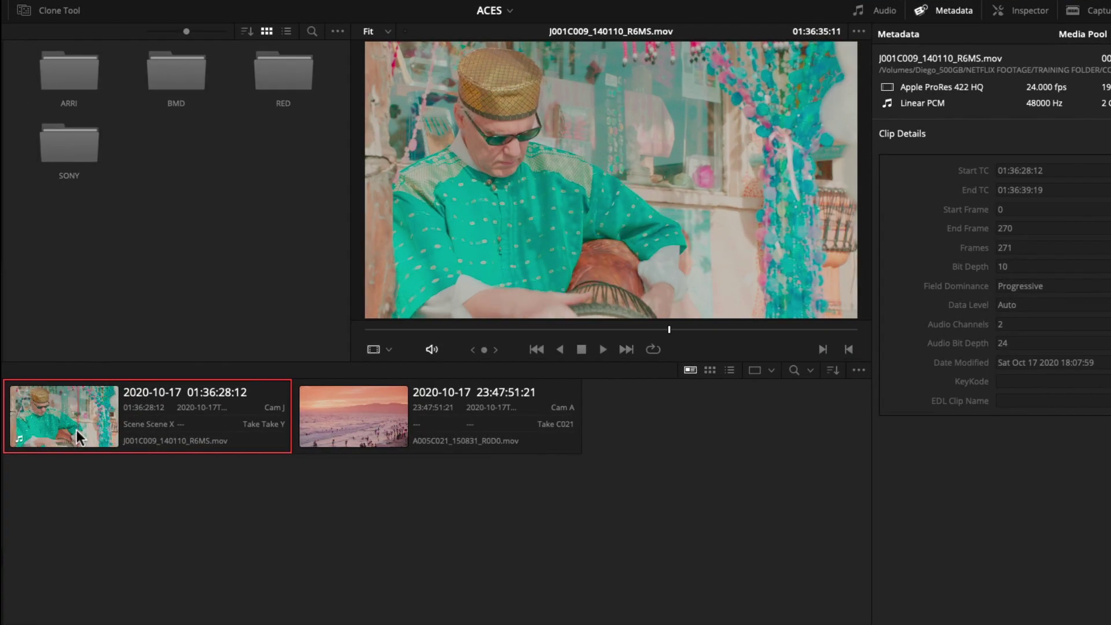
Step: Set the ACES Input Transform of J001C009_140110_R6MS.mov in the ARRI bin to Alexa
{"action": "right_click", "coordinate": [77, 429]}
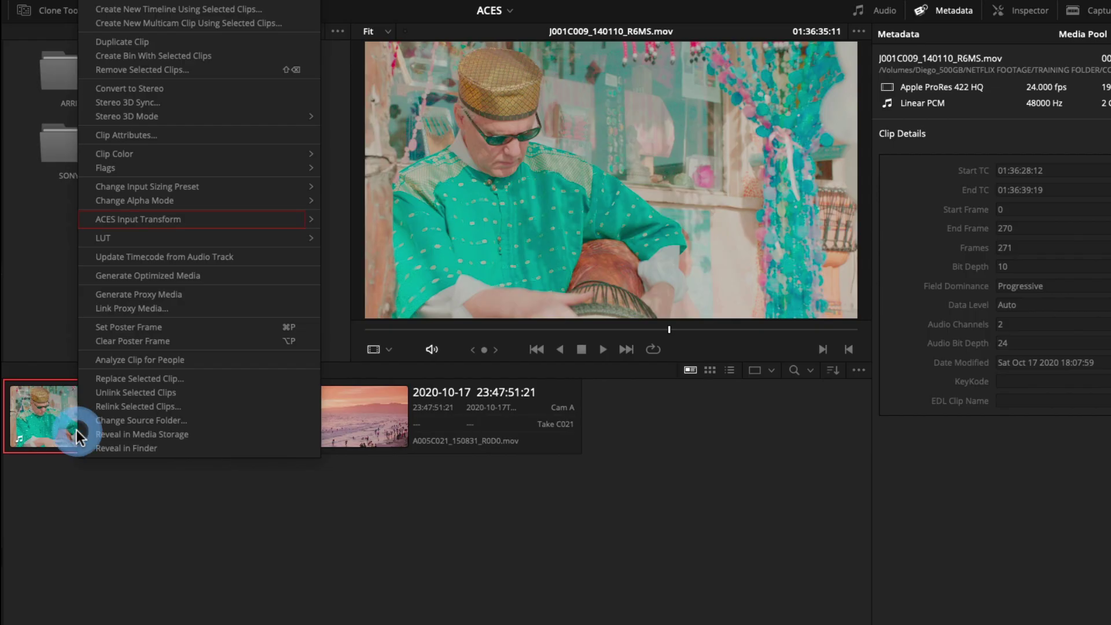
{"action": "mouse_move", "coordinate": [261, 226]}
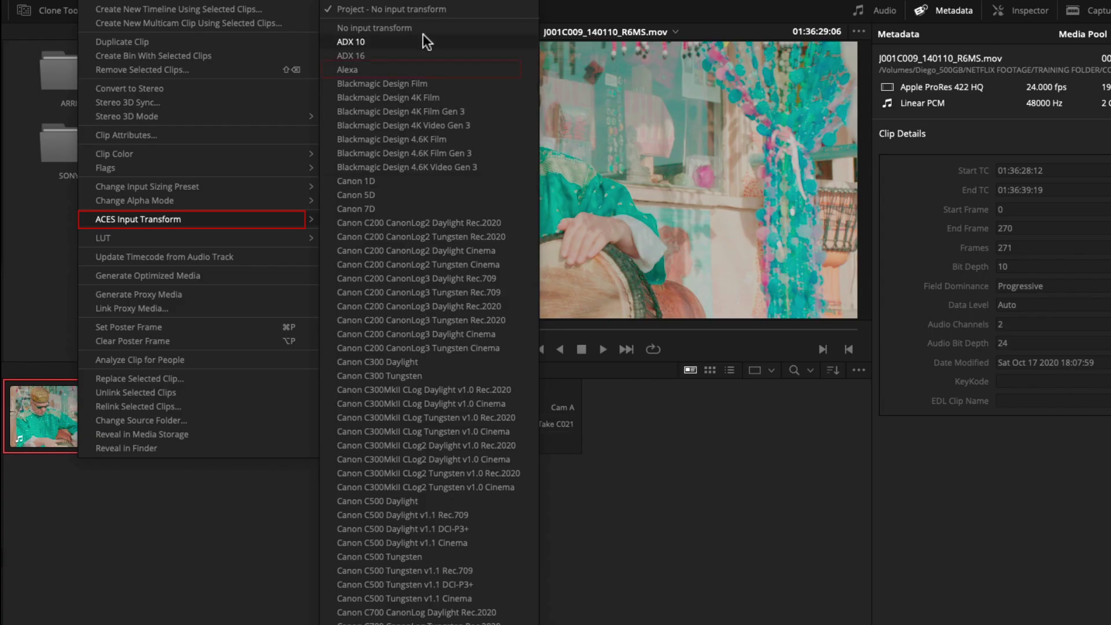
{"action": "left_click", "coordinate": [406, 69]}
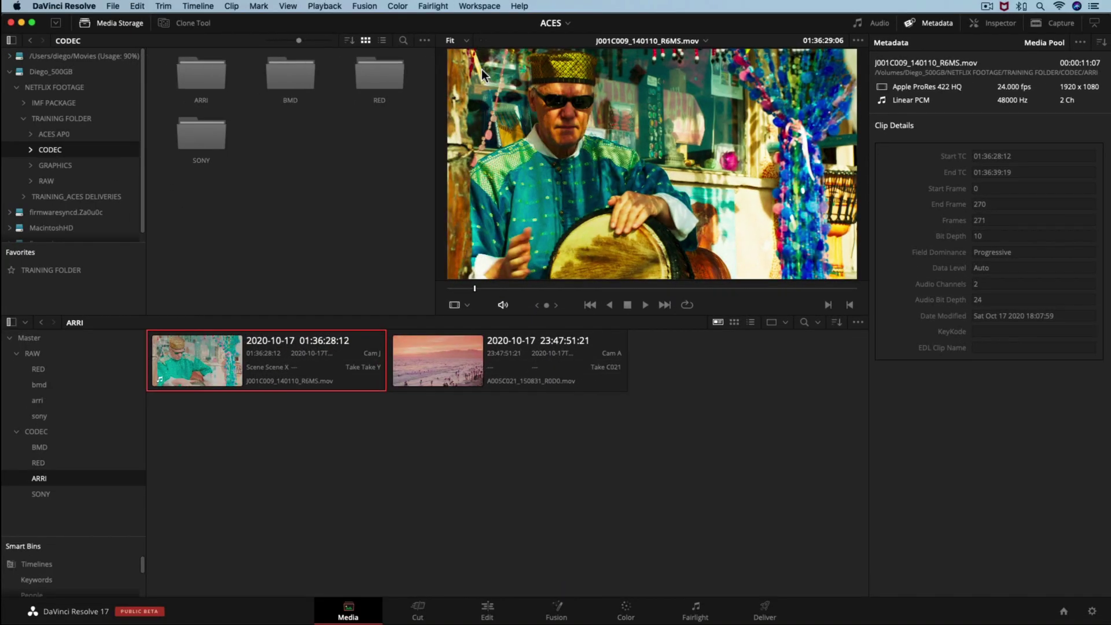
Step: Assign the Blackmagic Design 4.6K Film Gen 3 ACES Input Transform to all clips in the CODEC folder's BMD bin
{"action": "left_click", "coordinate": [40, 447]}
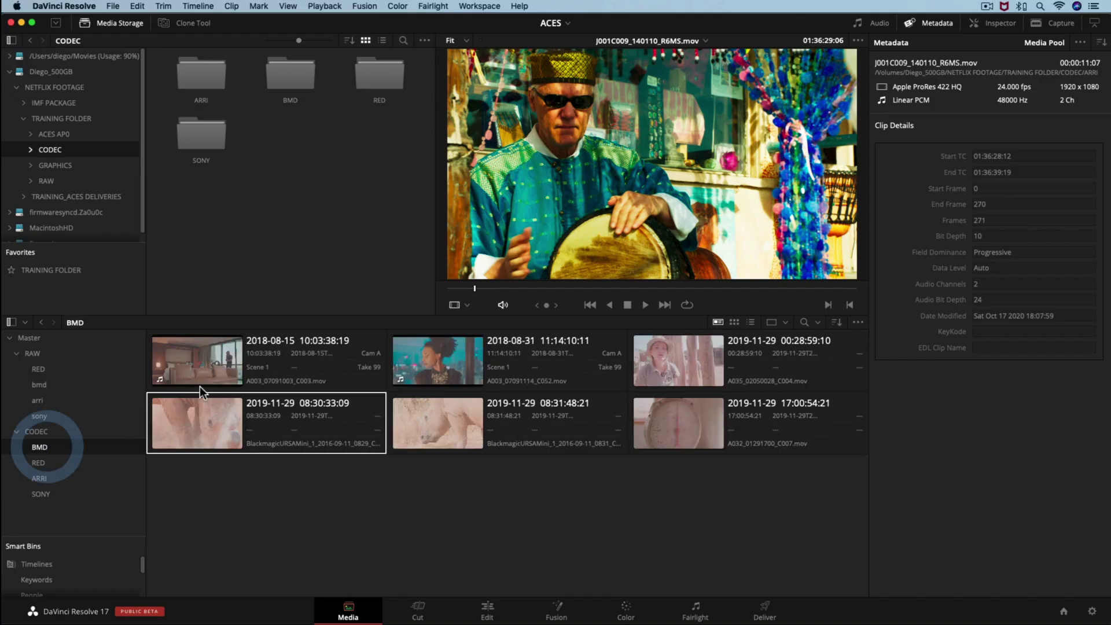
{"action": "left_click", "coordinate": [226, 373]}
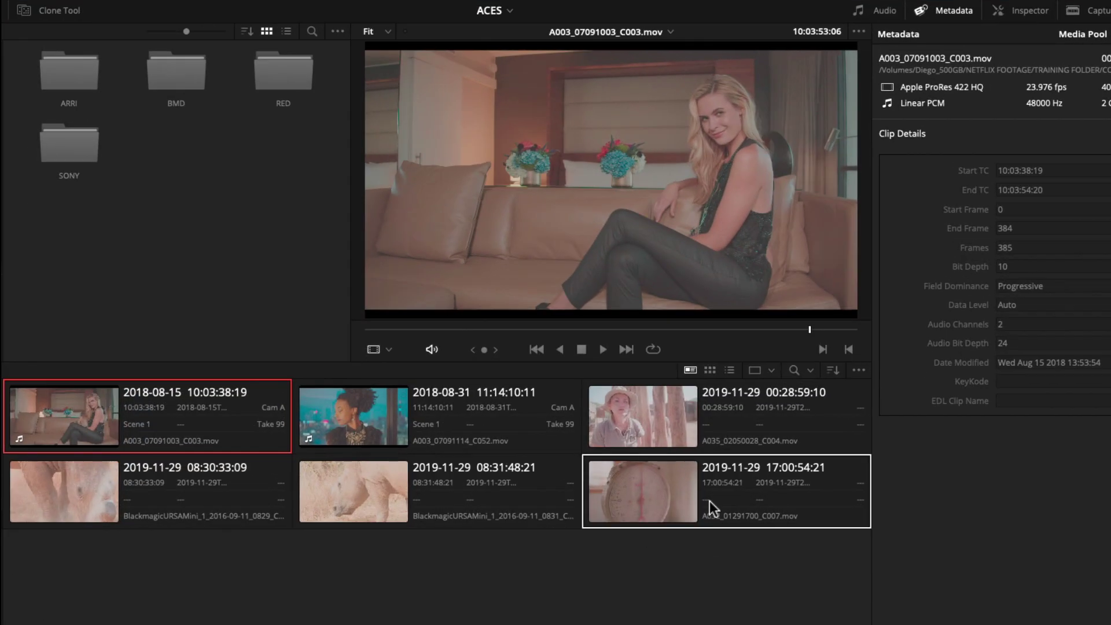
{"action": "left_click", "coordinate": [722, 438], "text": "shift"}
{"action": "right_click", "coordinate": [112, 426]}
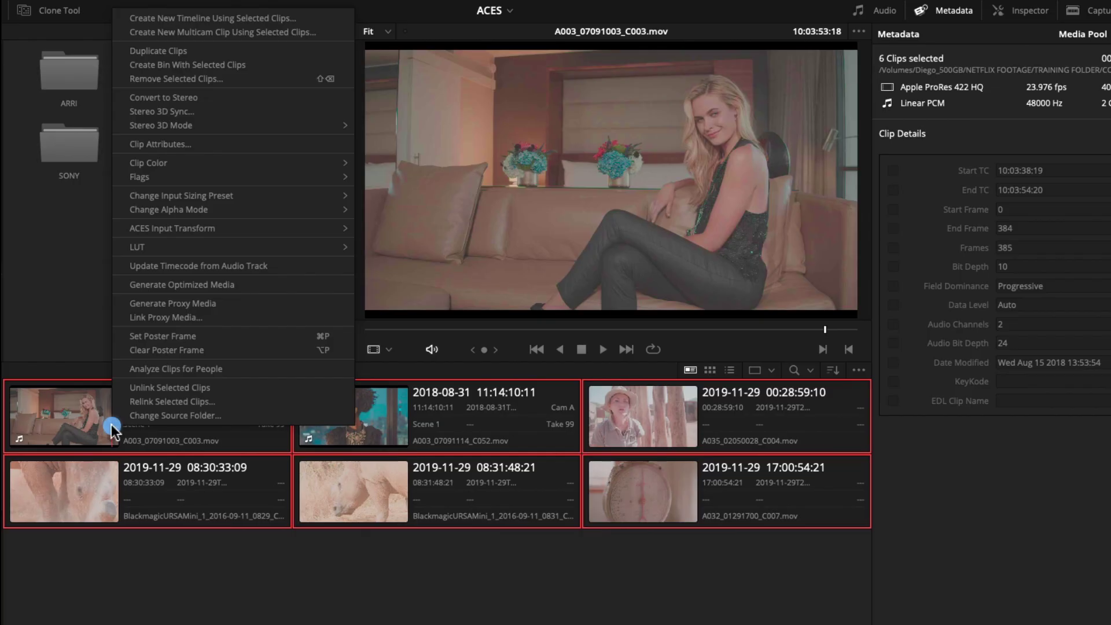
{"action": "mouse_move", "coordinate": [301, 232]}
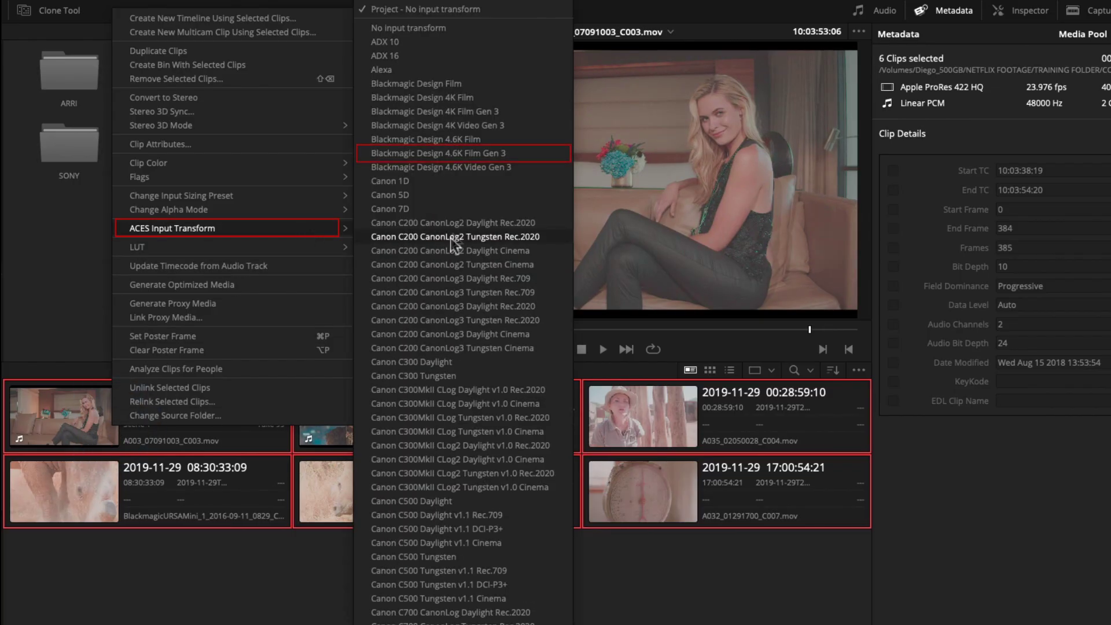
{"action": "left_click", "coordinate": [512, 155]}
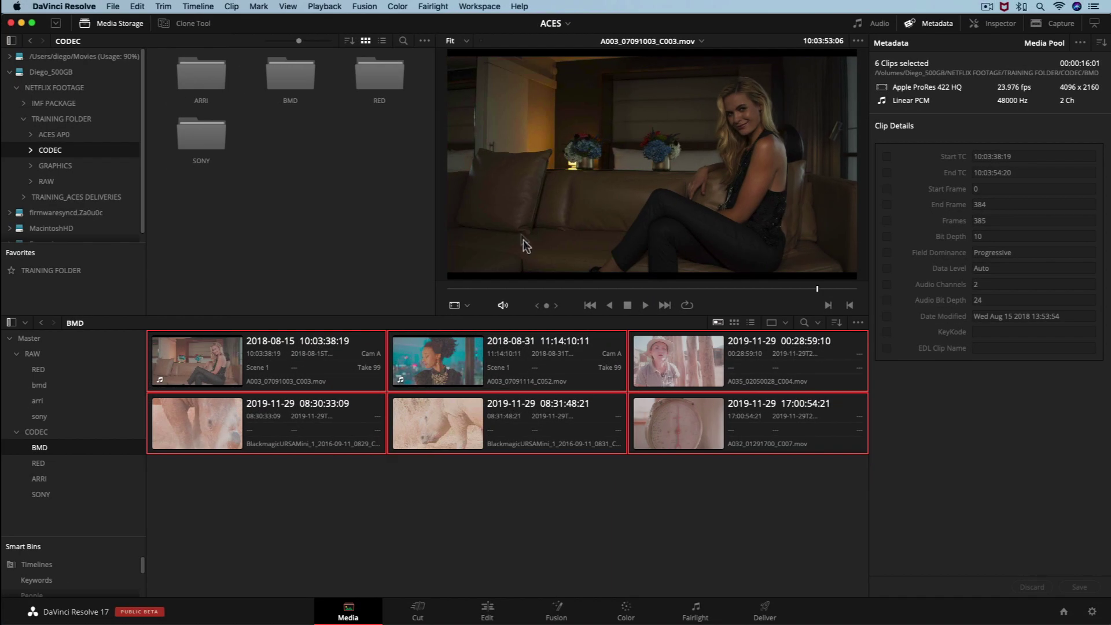
Step: Show the BMD bin's clips as a list and sort them by Video Codec in descending order
{"action": "left_click", "coordinate": [752, 325]}
{"action": "left_click", "coordinate": [522, 336]}
{"action": "left_click", "coordinate": [522, 335]}
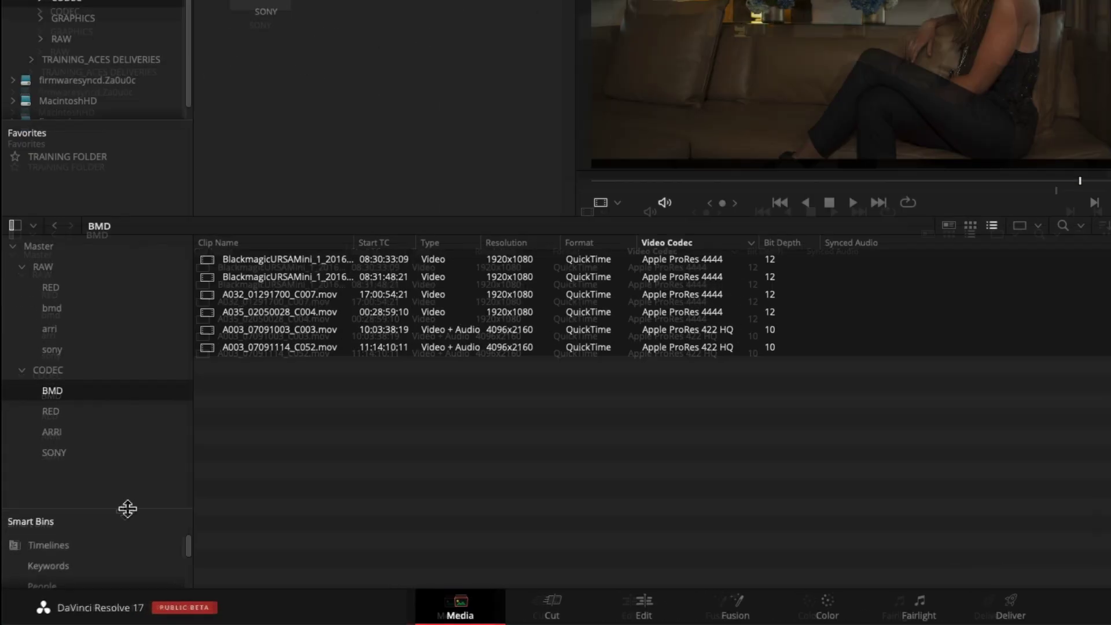
Step: Enlarge the Smart Bins area and open the Prores422 smart bin's rules for review
{"action": "left_click_drag", "start_coordinate": [127, 509], "coordinate": [129, 403]}
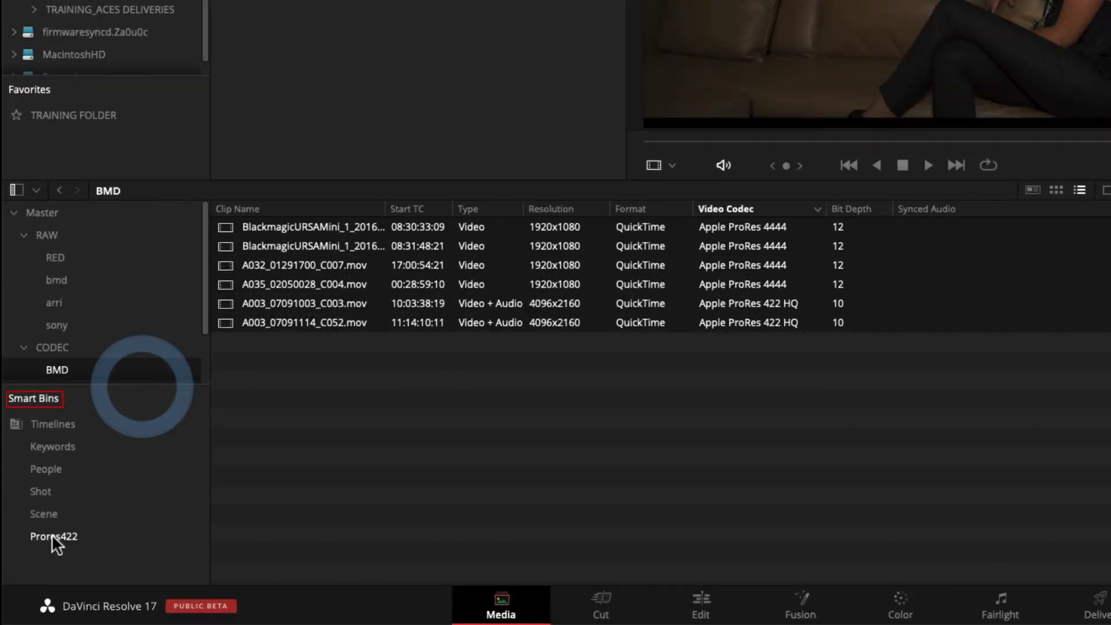
{"action": "left_click", "coordinate": [51, 535]}
{"action": "right_click", "coordinate": [51, 535]}
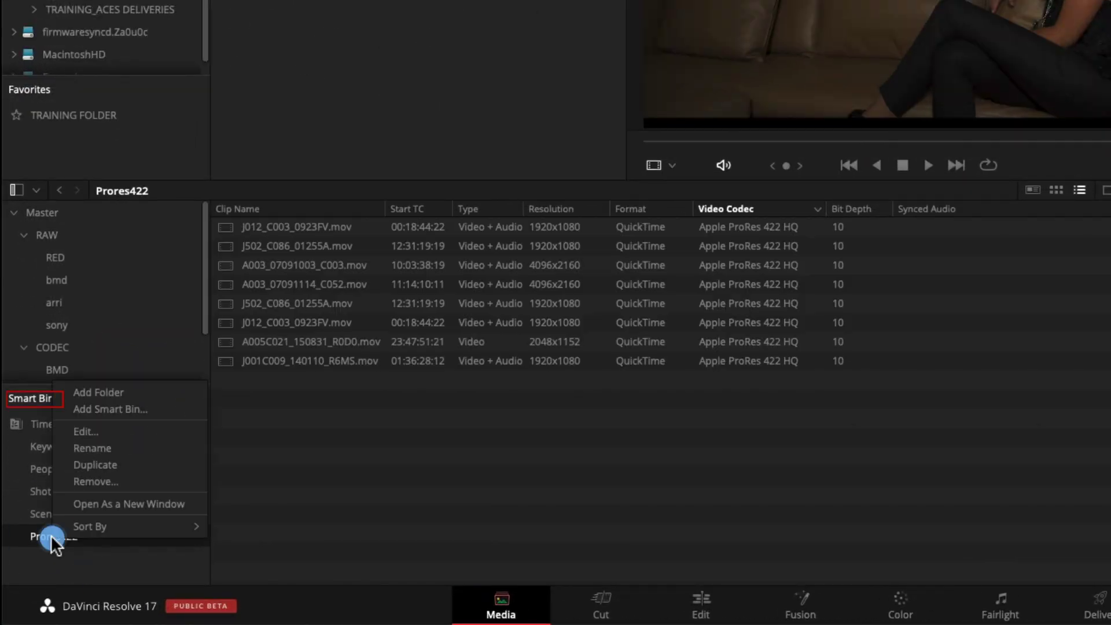
{"action": "left_click", "coordinate": [139, 432]}
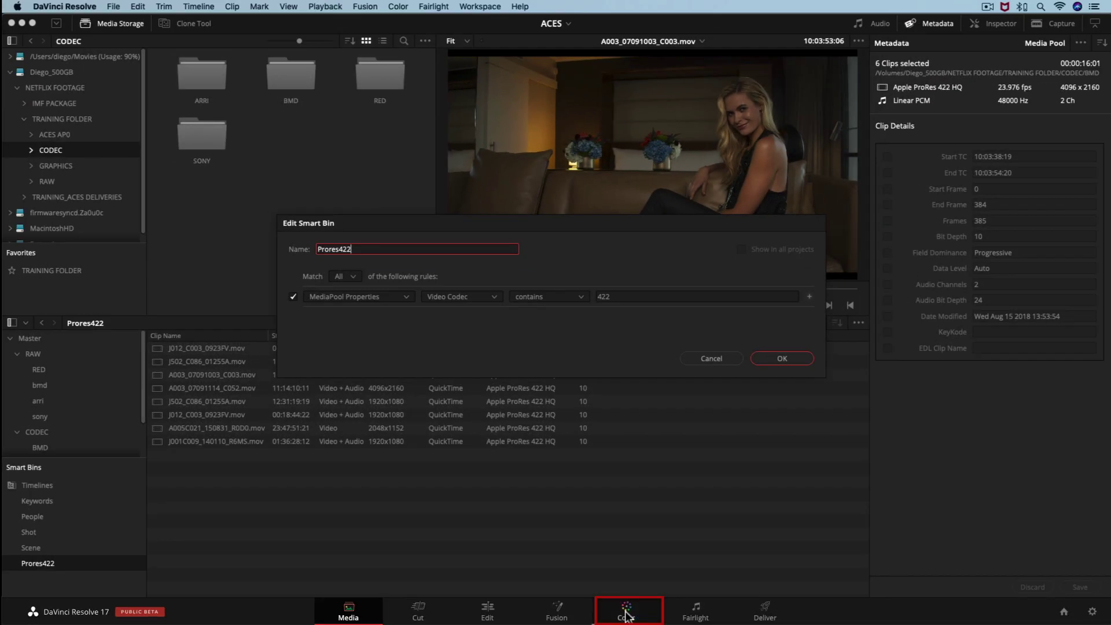
Step: Switch to the Color page and toggle the timeline thumbnail labels between clip names and codecs, ending on codecs
{"action": "left_click", "coordinate": [626, 614]}
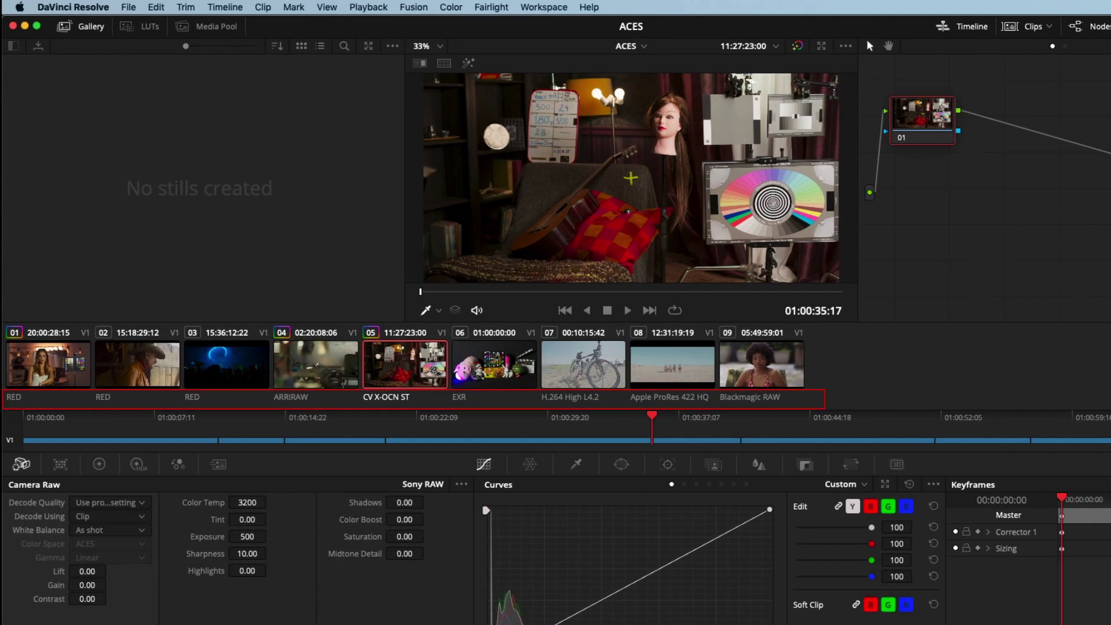
{"action": "left_click", "coordinate": [399, 401]}
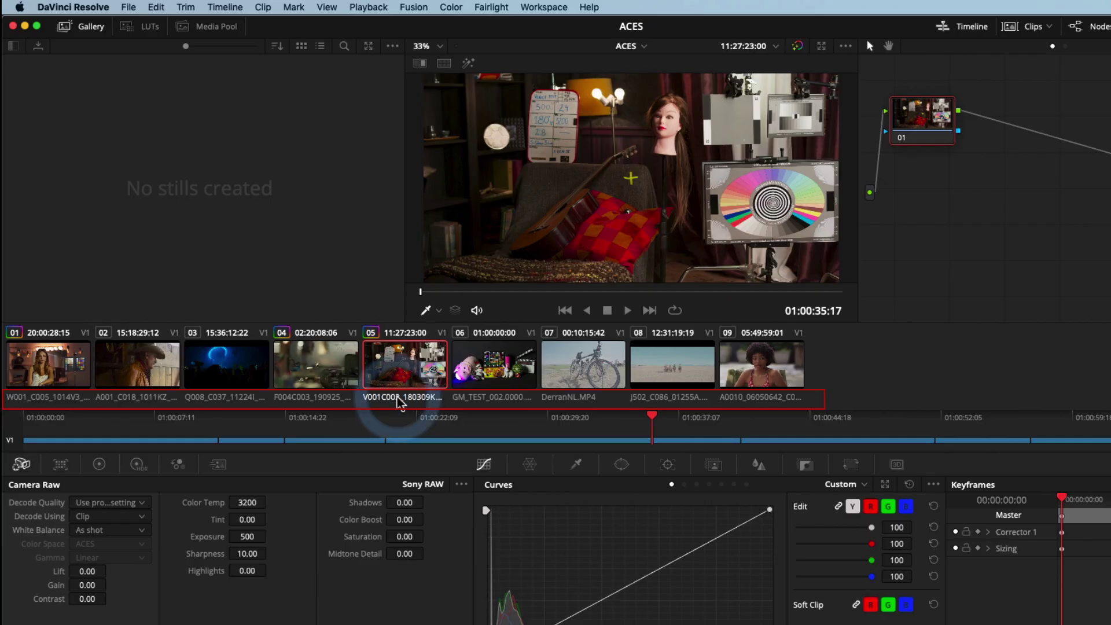
{"action": "left_click", "coordinate": [399, 401]}
{"action": "left_click", "coordinate": [398, 400]}
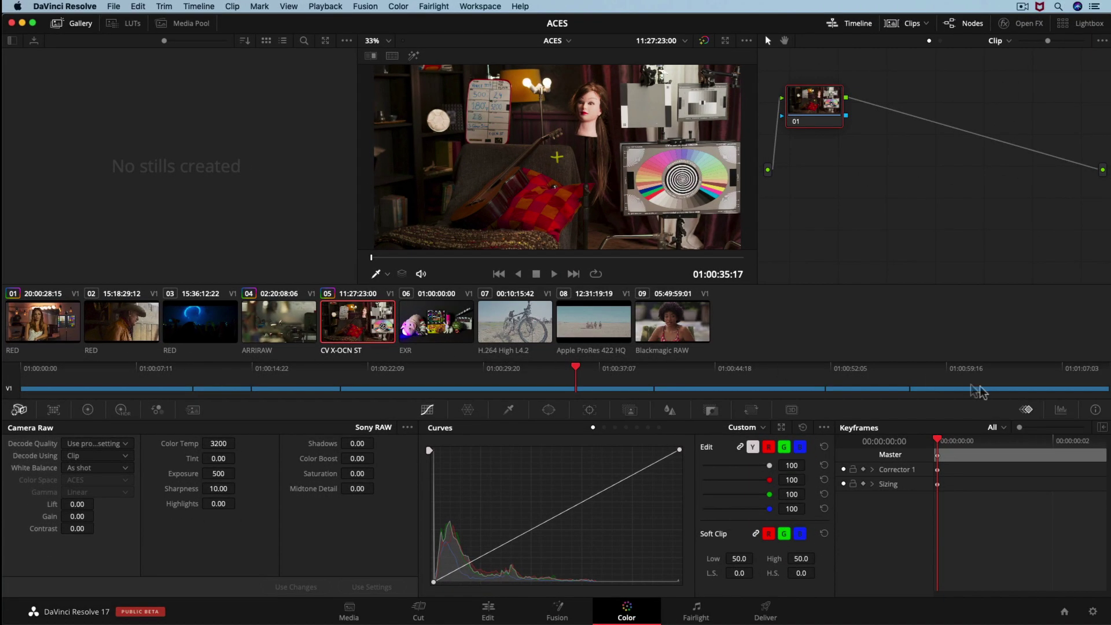
Step: Display the clip information for clip 07, DerranNL.MP4, and set its ACES Input Transform to Sony SLog3 SGamut3
{"action": "left_click", "coordinate": [1096, 410]}
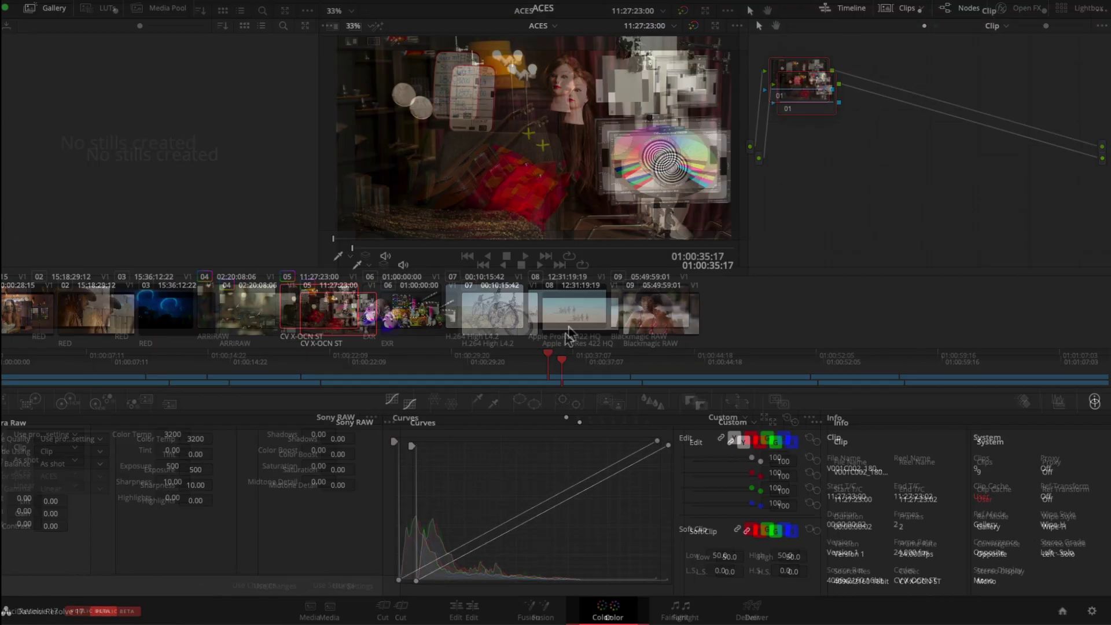
{"action": "left_click", "coordinate": [298, 229]}
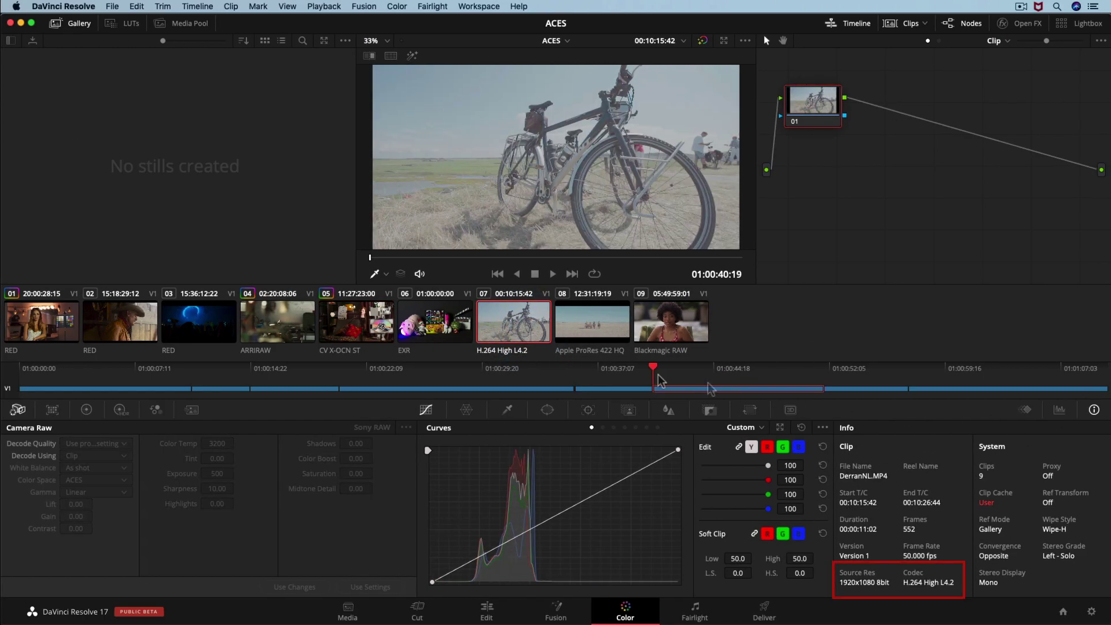
{"action": "right_click", "coordinate": [520, 327]}
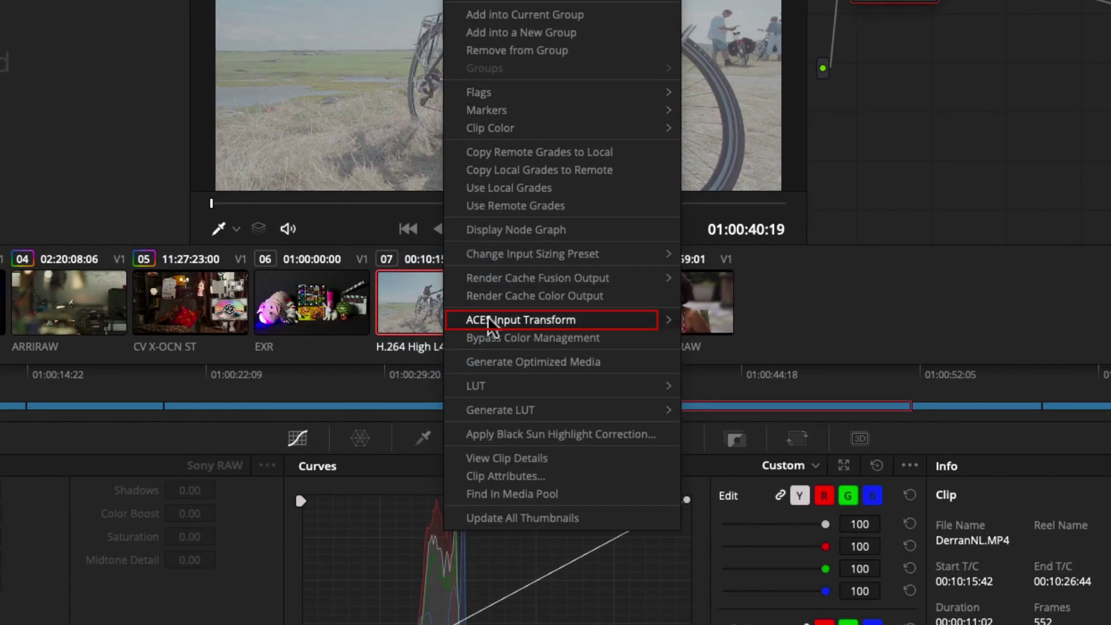
{"action": "mouse_move", "coordinate": [550, 331]}
{"action": "scroll", "coordinate": [822, 393], "scroll_direction": "down", "scroll_amount": 6}
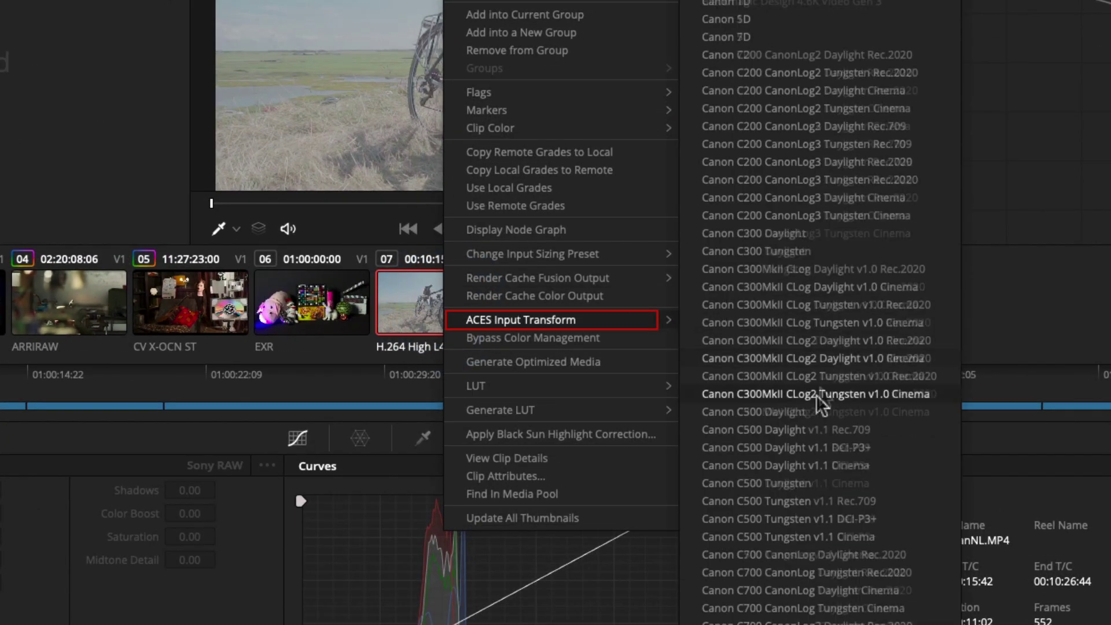
{"action": "scroll", "coordinate": [807, 411], "scroll_direction": "down", "scroll_amount": 20}
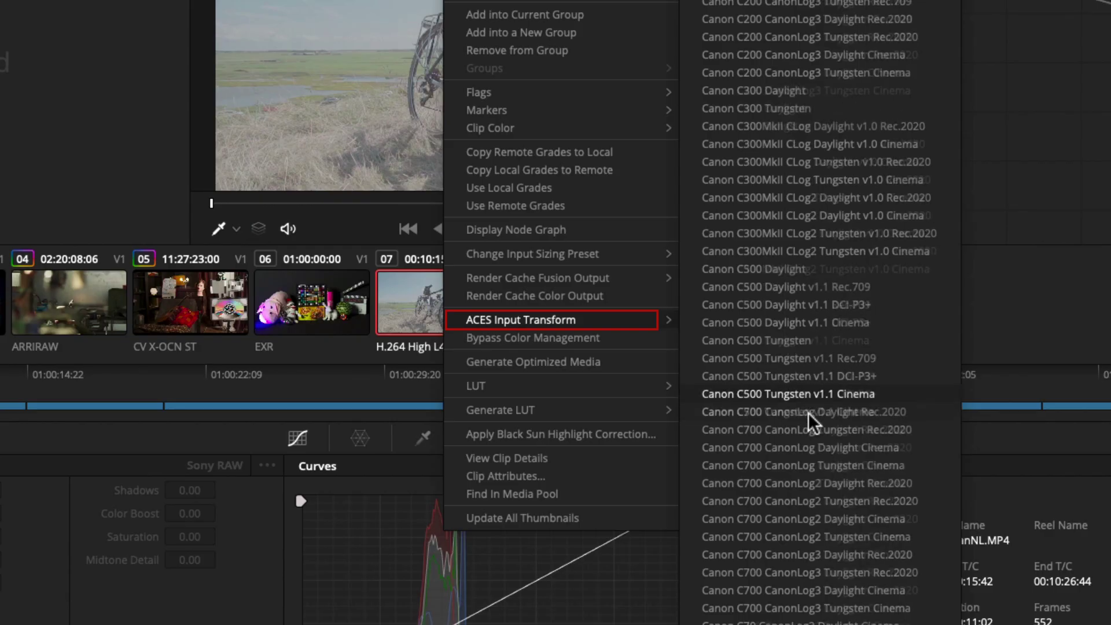
{"action": "scroll", "coordinate": [804, 418], "scroll_direction": "down", "scroll_amount": 20}
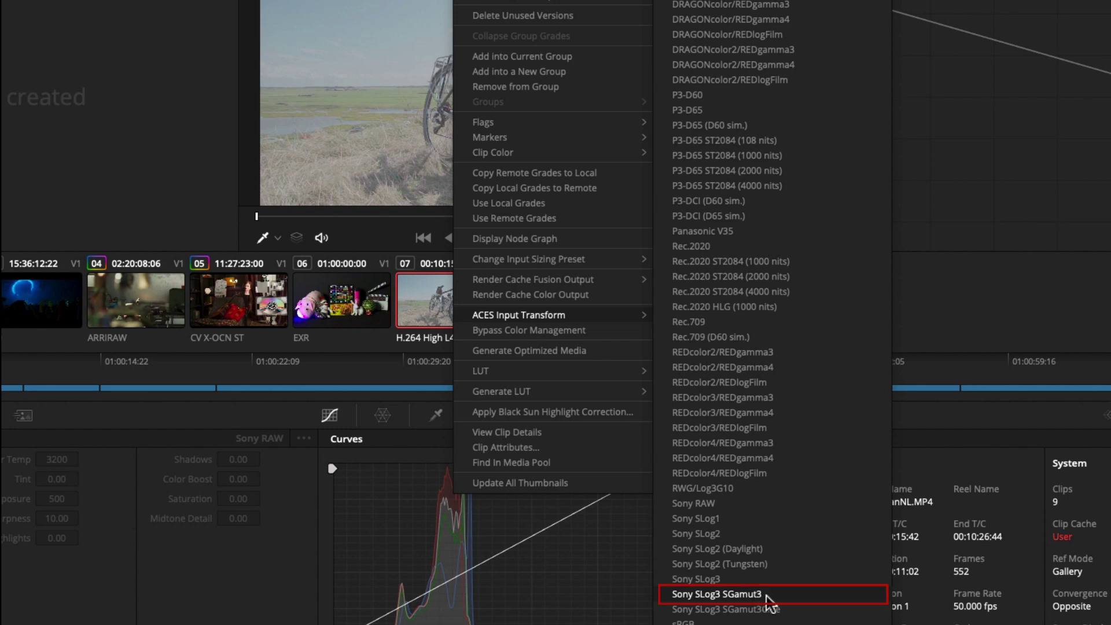
{"action": "left_click", "coordinate": [767, 595]}
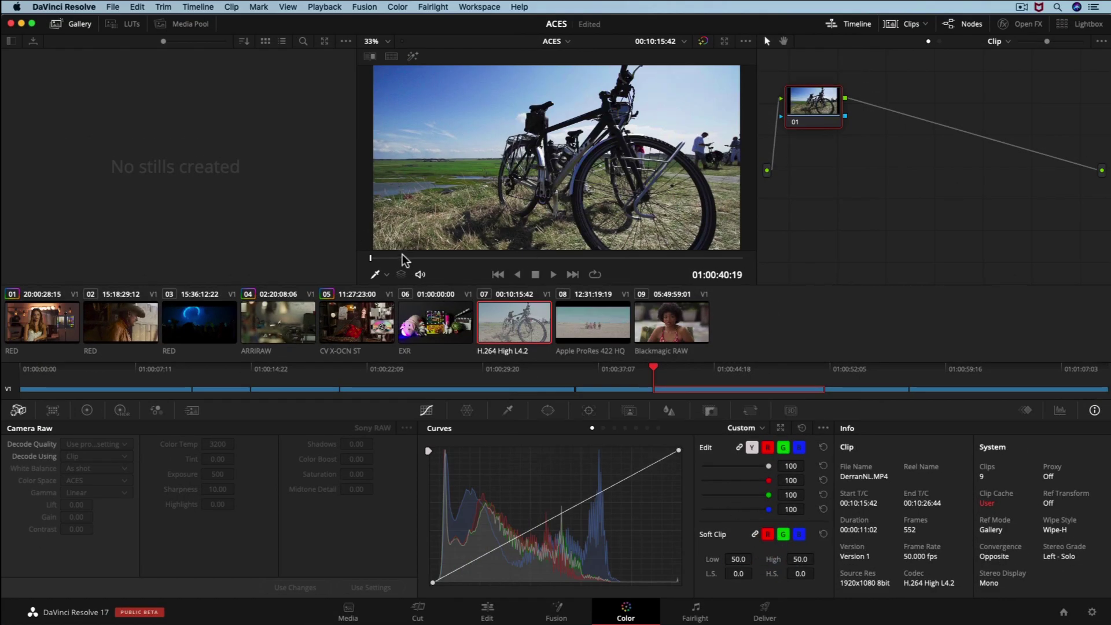
Step: Select the Apple ProRes 422 HQ clip 08 and open the LUT folder from the project's color management settings
{"action": "left_click", "coordinate": [583, 328]}
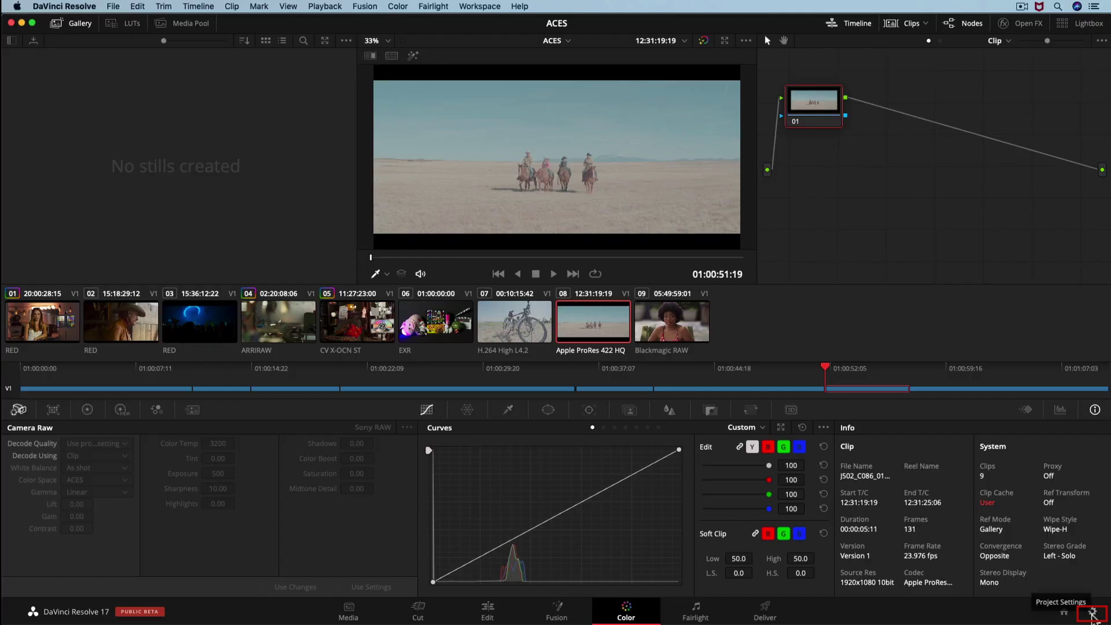
{"action": "left_click", "coordinate": [1092, 613]}
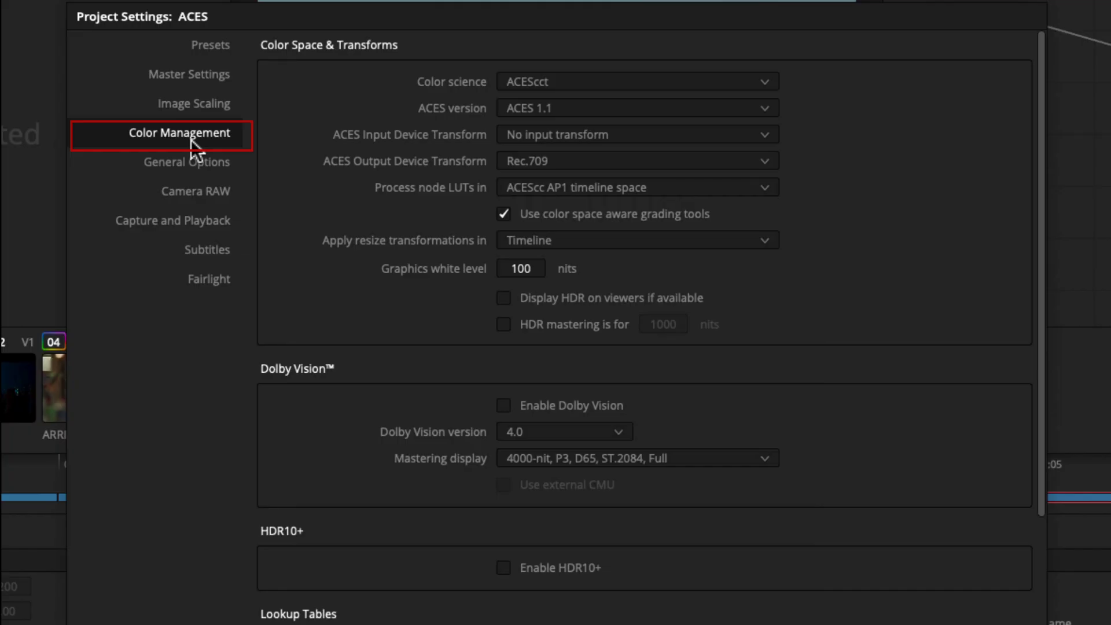
{"action": "scroll", "coordinate": [564, 309], "scroll_direction": "down", "scroll_amount": 5}
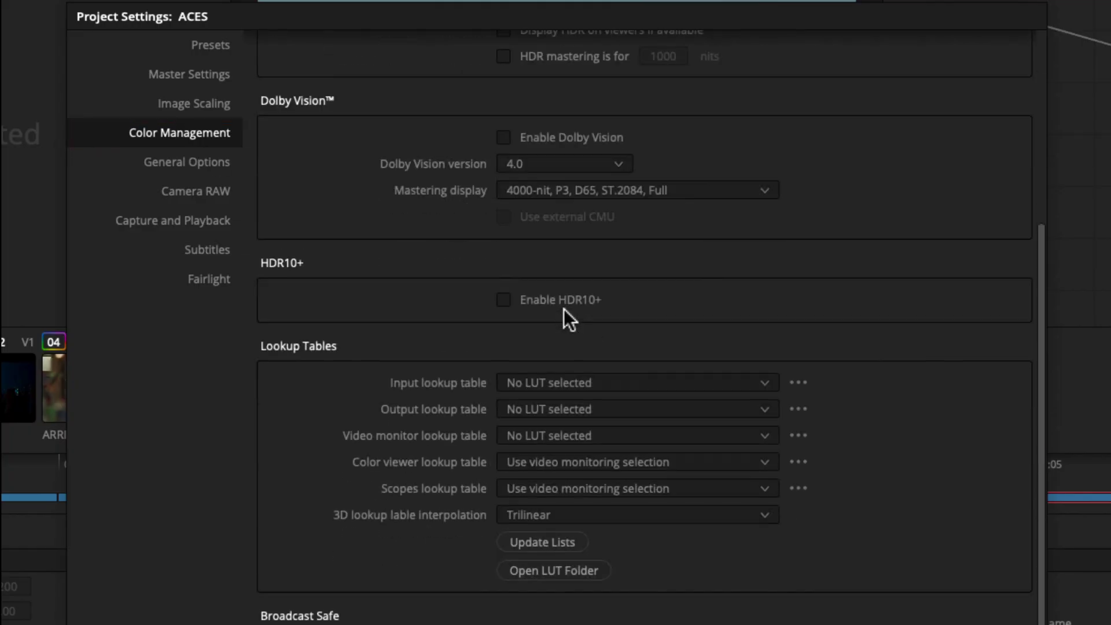
{"action": "left_click", "coordinate": [573, 572]}
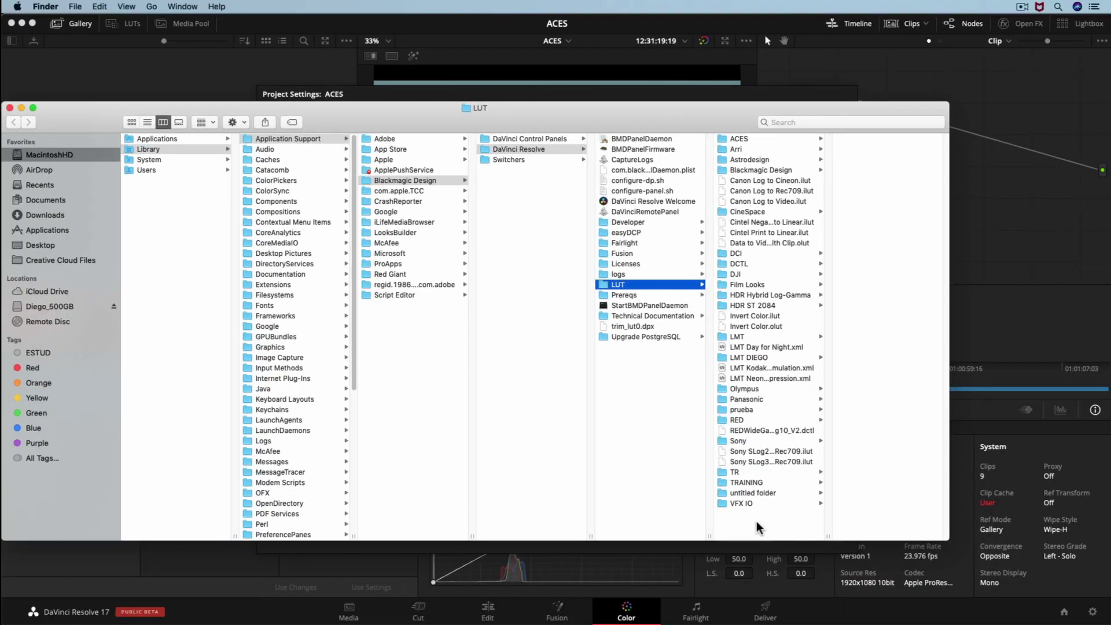
Step: Create a folder named IDT inside the LUT folder and paste REDWideGamutRGB_Log3g10_V2.dctl into it
{"action": "right_click", "coordinate": [757, 525]}
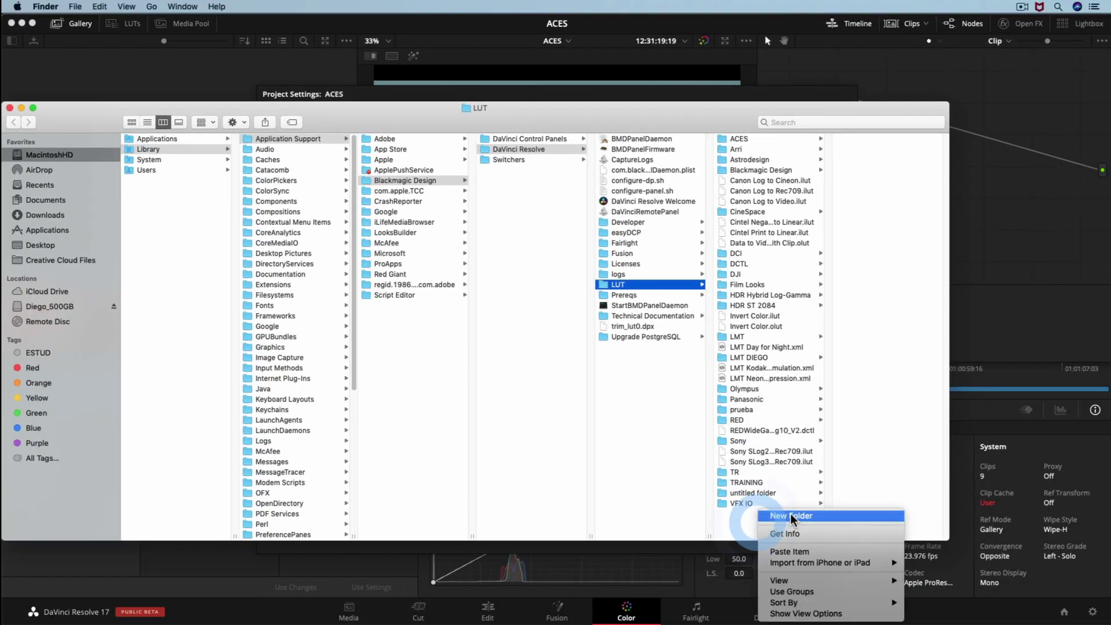
{"action": "left_click", "coordinate": [775, 516]}
{"action": "type", "text": "IDT"}
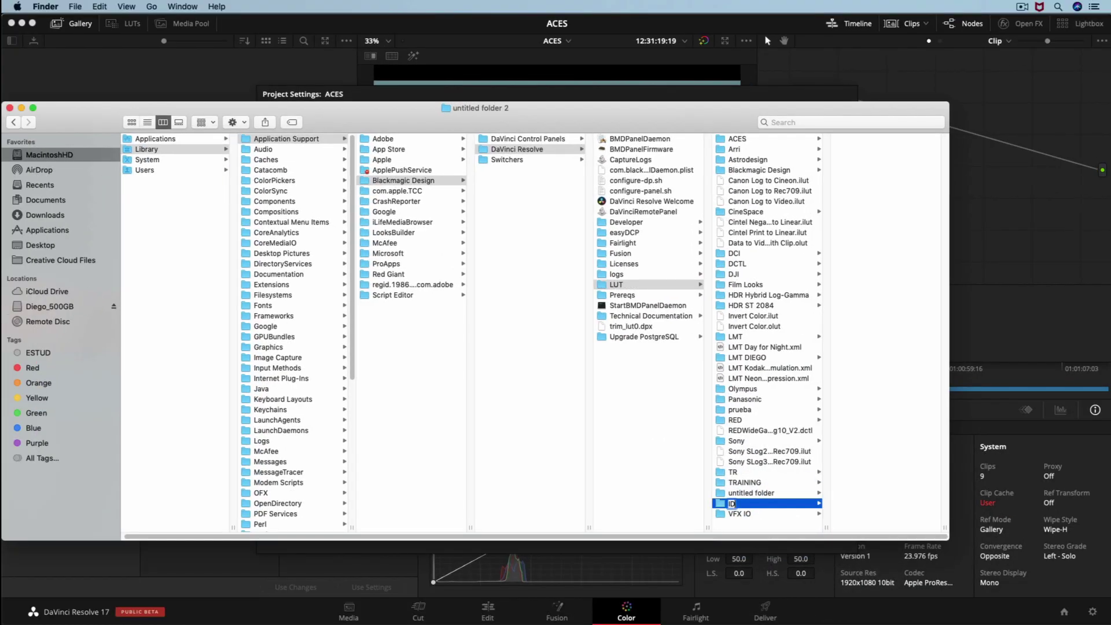
{"action": "key", "text": "Return"}
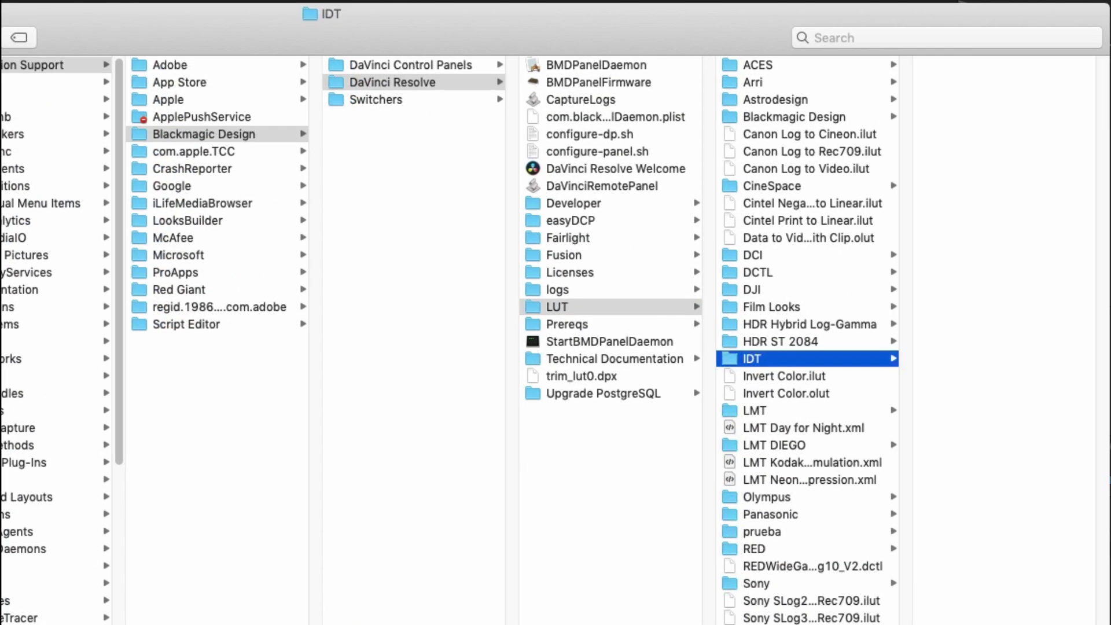
{"action": "key", "text": "super+v"}
{"action": "left_click", "coordinate": [1046, 63]}
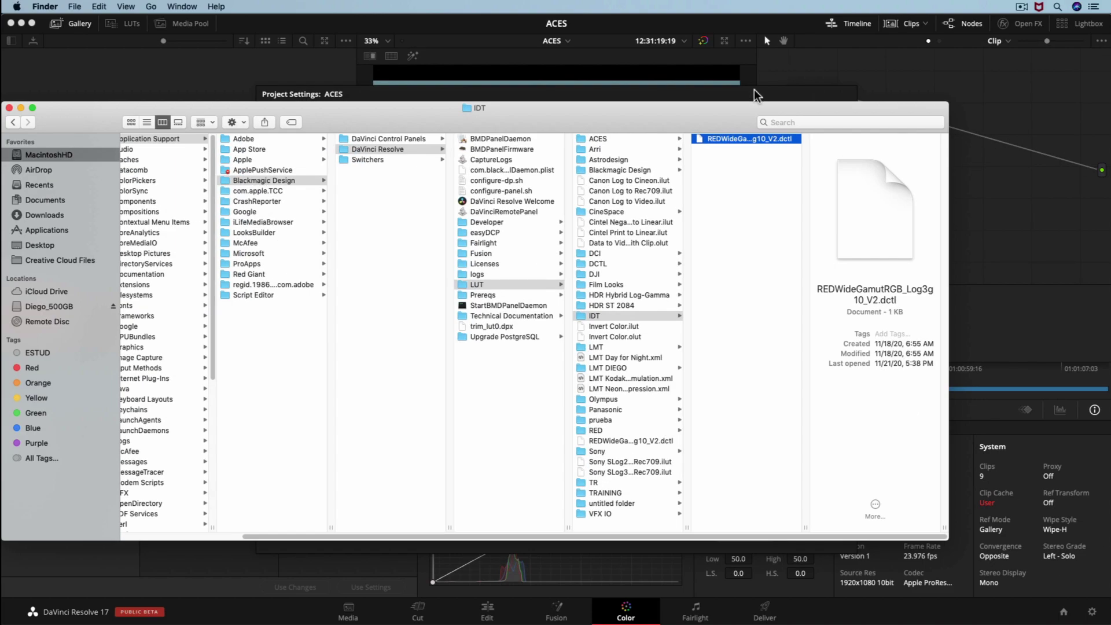
Step: Update the lookup table lists in the project's color management settings and save the settings
{"action": "left_click", "coordinate": [755, 92]}
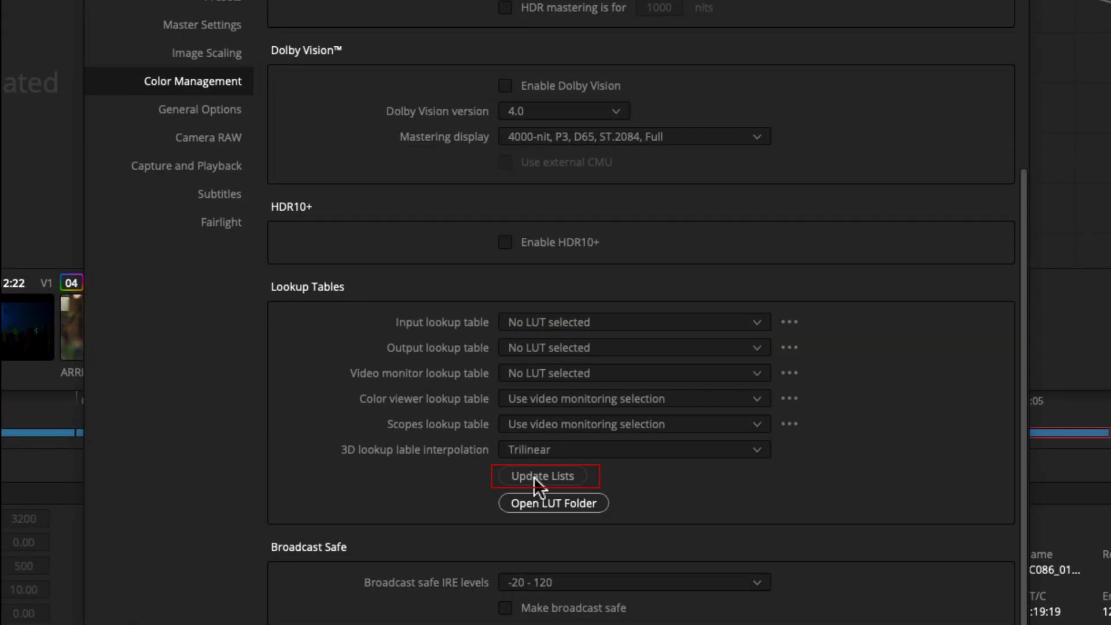
{"action": "left_click", "coordinate": [534, 477]}
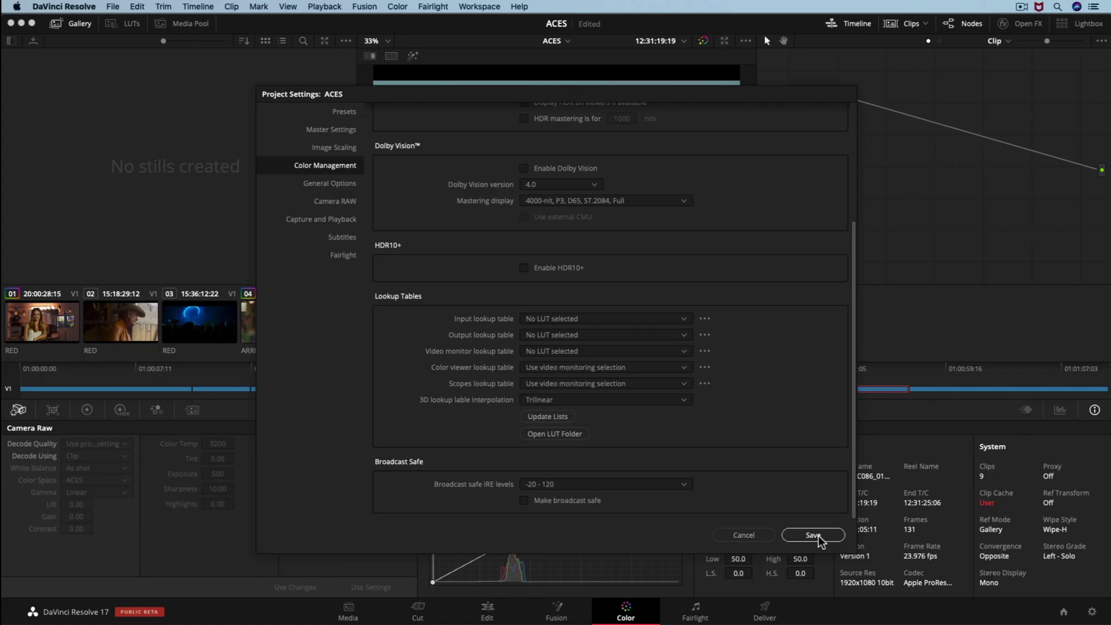
{"action": "left_click", "coordinate": [818, 537]}
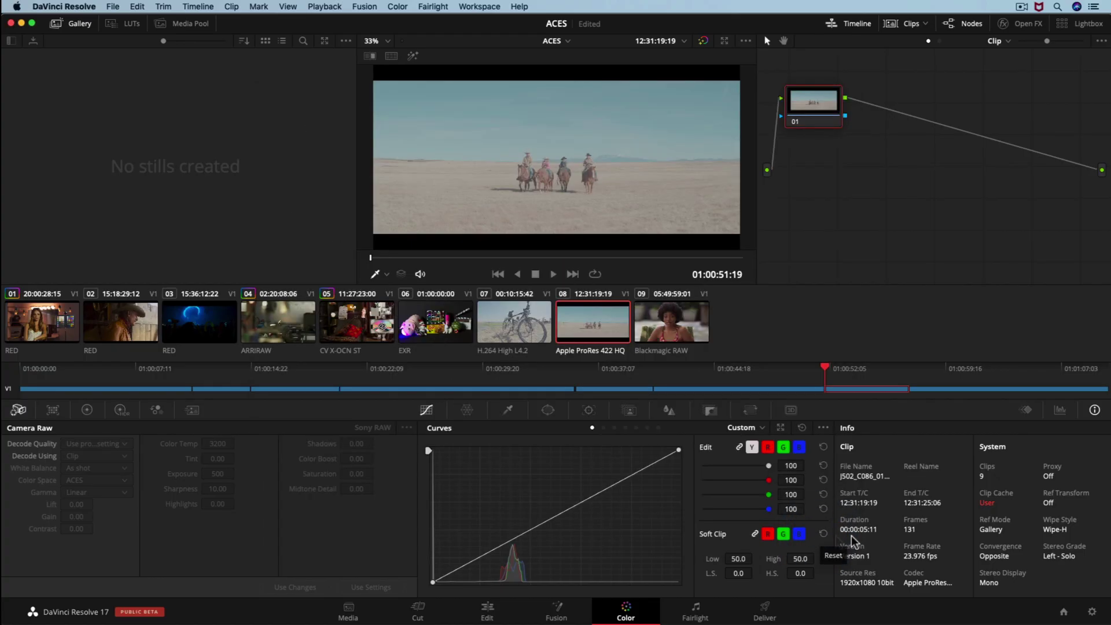
Step: Examine the LUT Locations in the general system preferences, leaving the preferences without saving changes
{"action": "left_click", "coordinate": [87, 7]}
{"action": "left_click", "coordinate": [68, 60]}
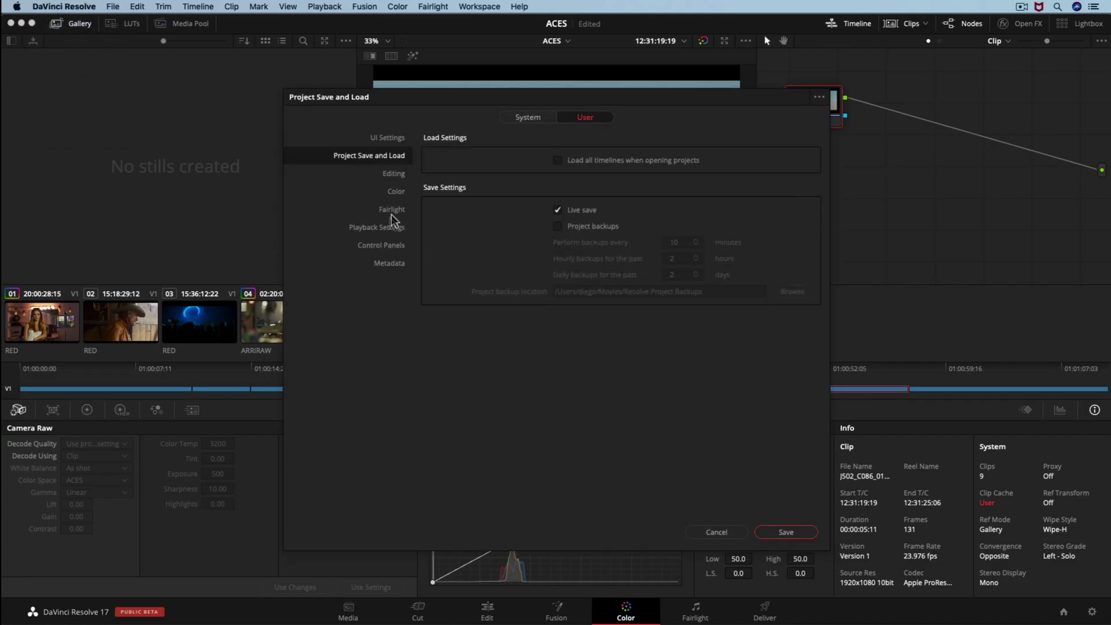
{"action": "left_click", "coordinate": [525, 117]}
{"action": "left_click", "coordinate": [393, 264]}
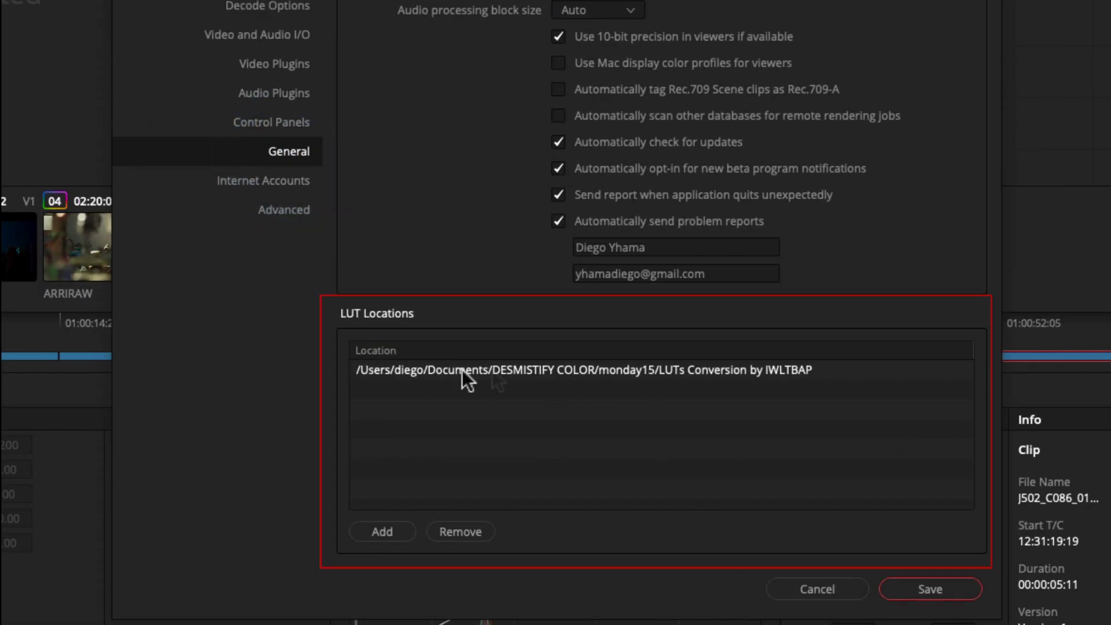
{"action": "left_click", "coordinate": [801, 581]}
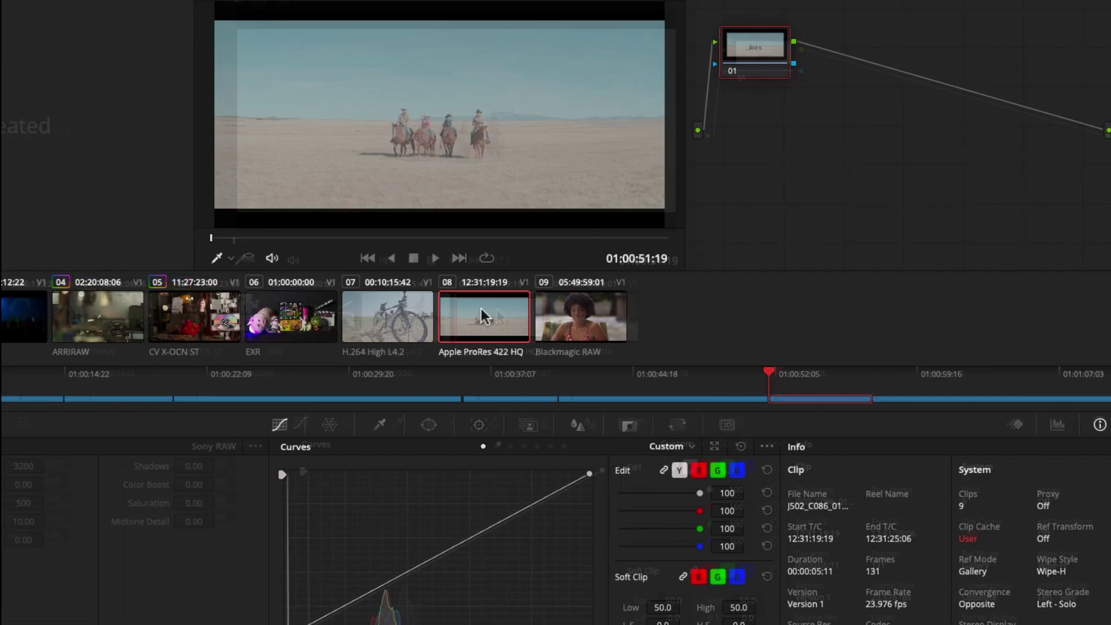
Step: Apply the REDWideGamutRGB_Log3g10_V2 LUT from the IDT folder to the Apple ProRes 422 HQ clip 08
{"action": "right_click", "coordinate": [592, 318]}
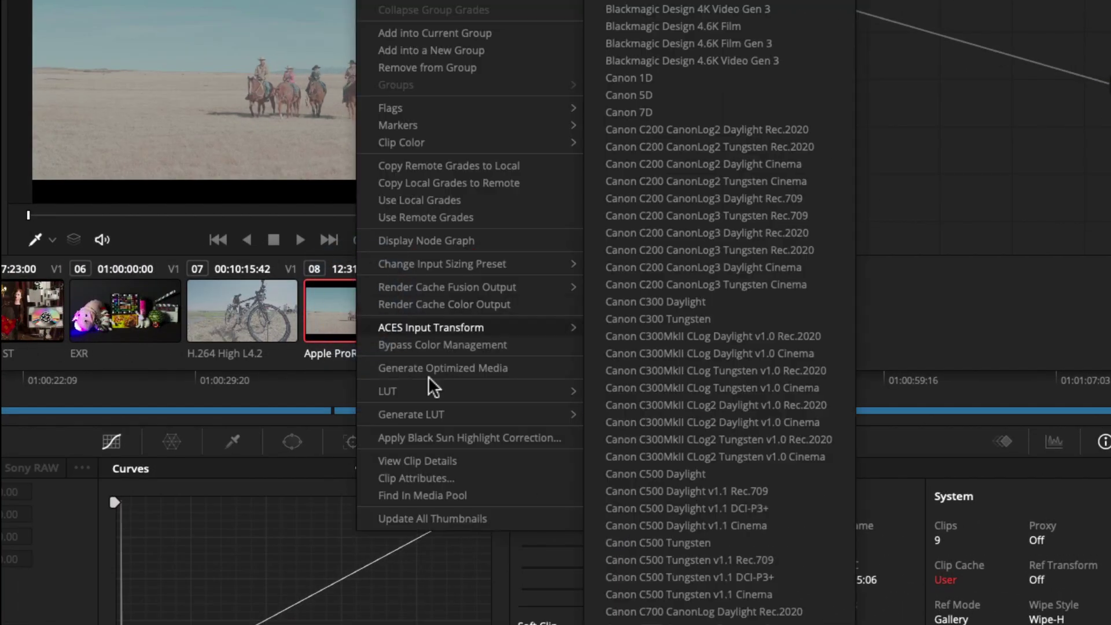
{"action": "mouse_move", "coordinate": [408, 392]}
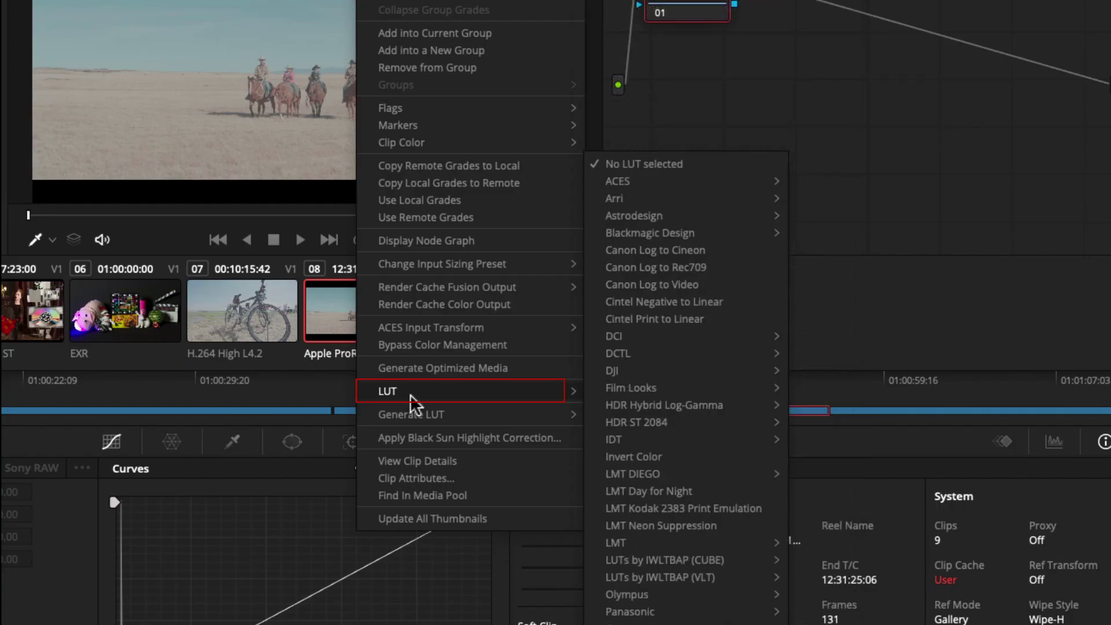
{"action": "mouse_move", "coordinate": [649, 437]}
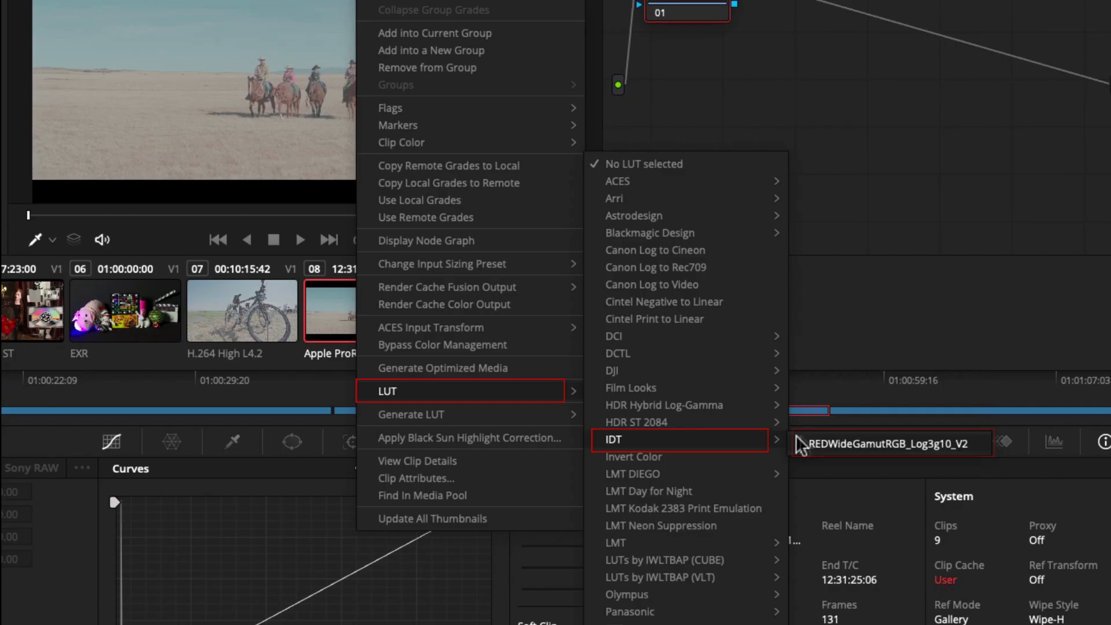
{"action": "left_click", "coordinate": [854, 444]}
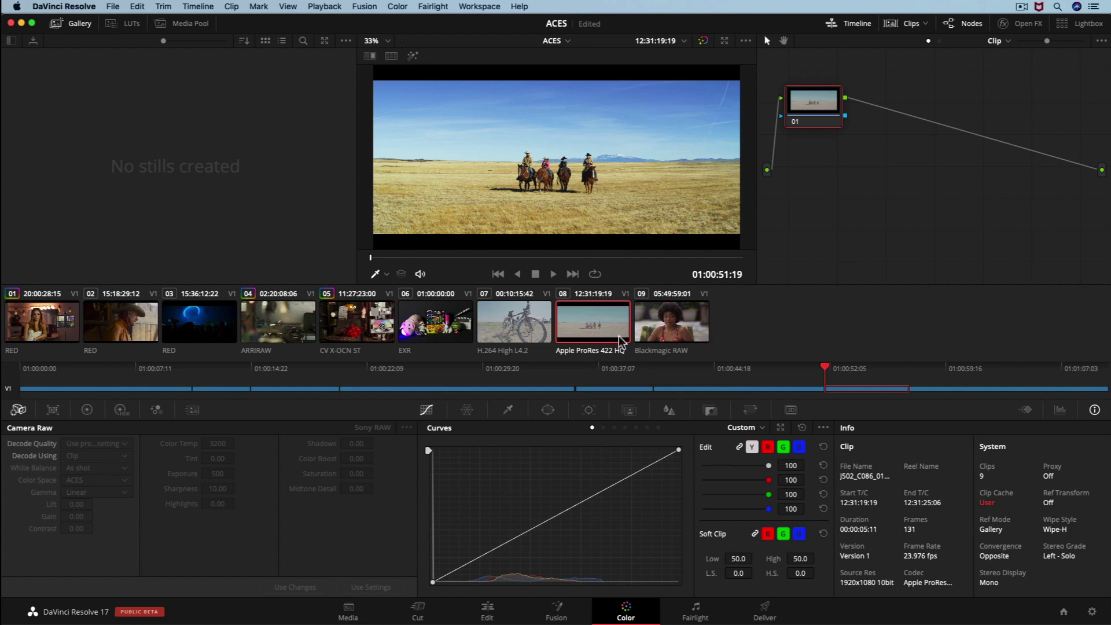
Step: Check which ACES Input Transform and LUT are assigned to clip 08, and compare its image with clip 07
{"action": "right_click", "coordinate": [599, 331]}
{"action": "mouse_move", "coordinate": [623, 335]}
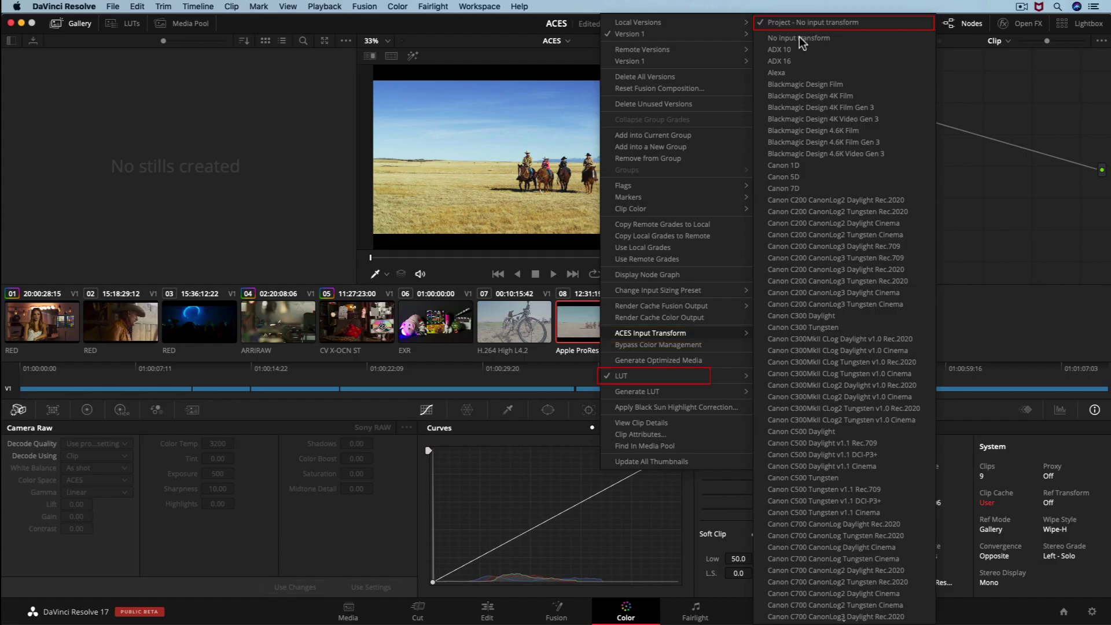
{"action": "mouse_move", "coordinate": [658, 376]}
{"action": "mouse_move", "coordinate": [824, 411]}
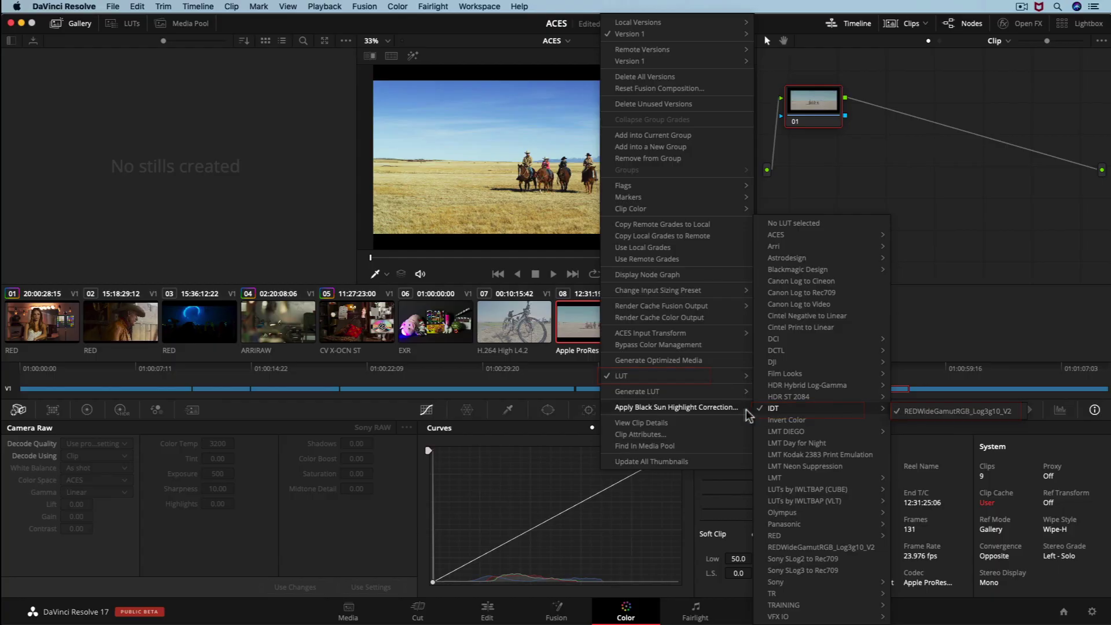
{"action": "left_click", "coordinate": [575, 334]}
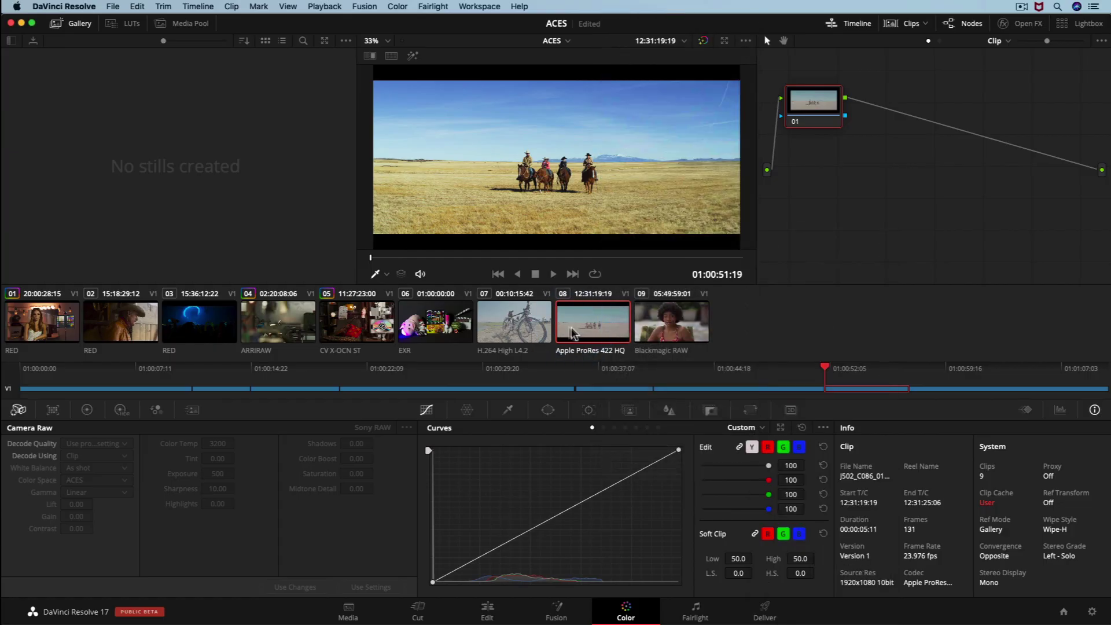
{"action": "left_click", "coordinate": [538, 334]}
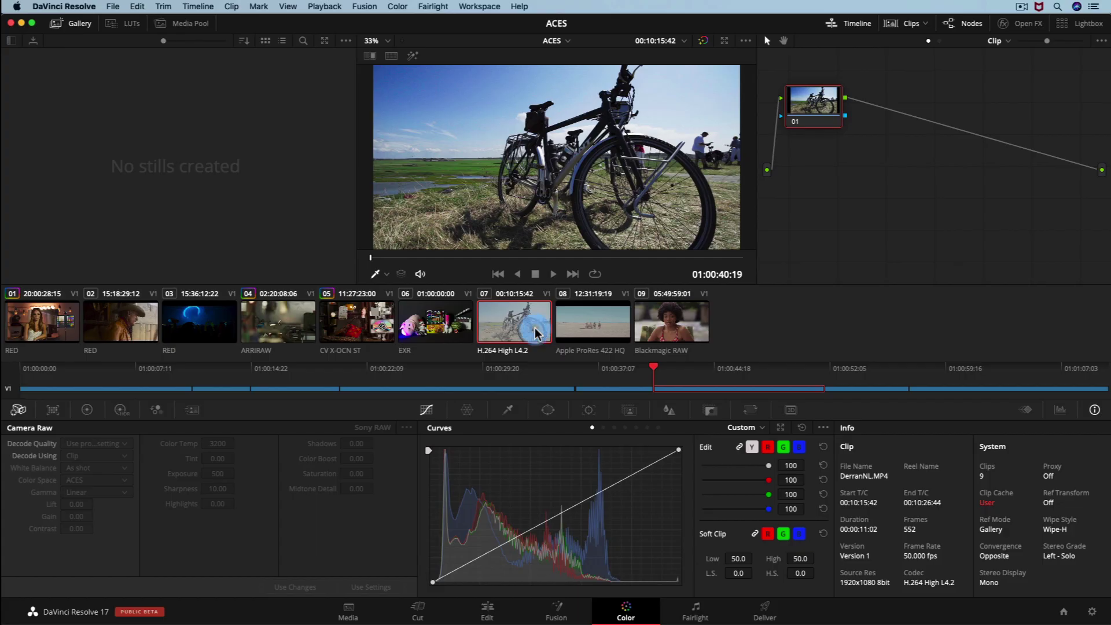
{"action": "left_click", "coordinate": [581, 335]}
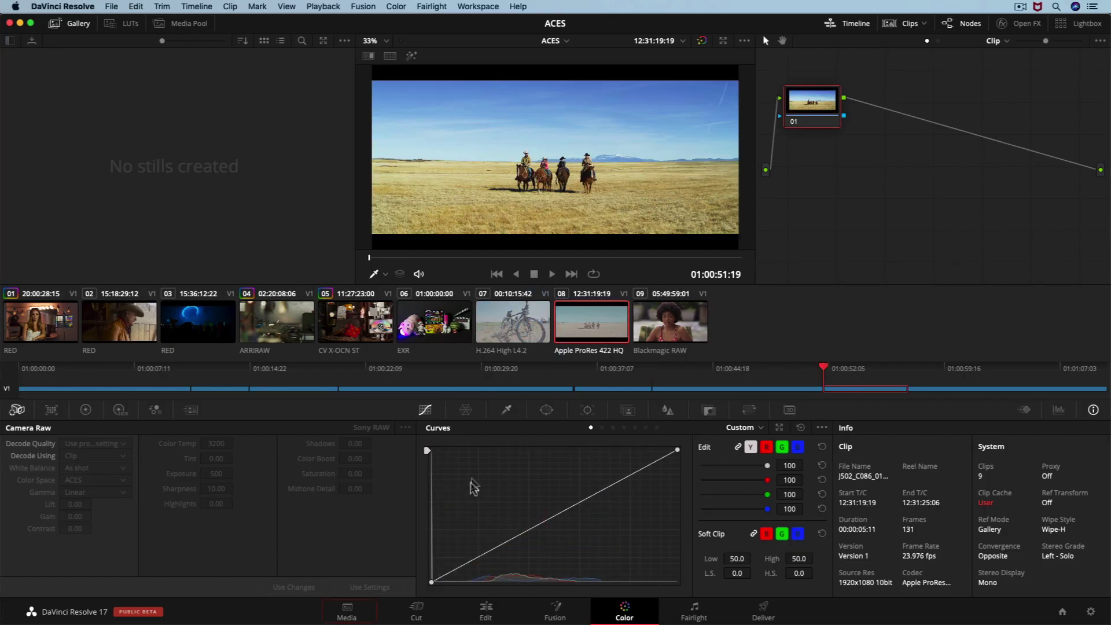
Step: Switch to the Media page, import the GRAPHICS folder into the Master bin and show its contents as thumbnails
{"action": "left_click", "coordinate": [347, 610]}
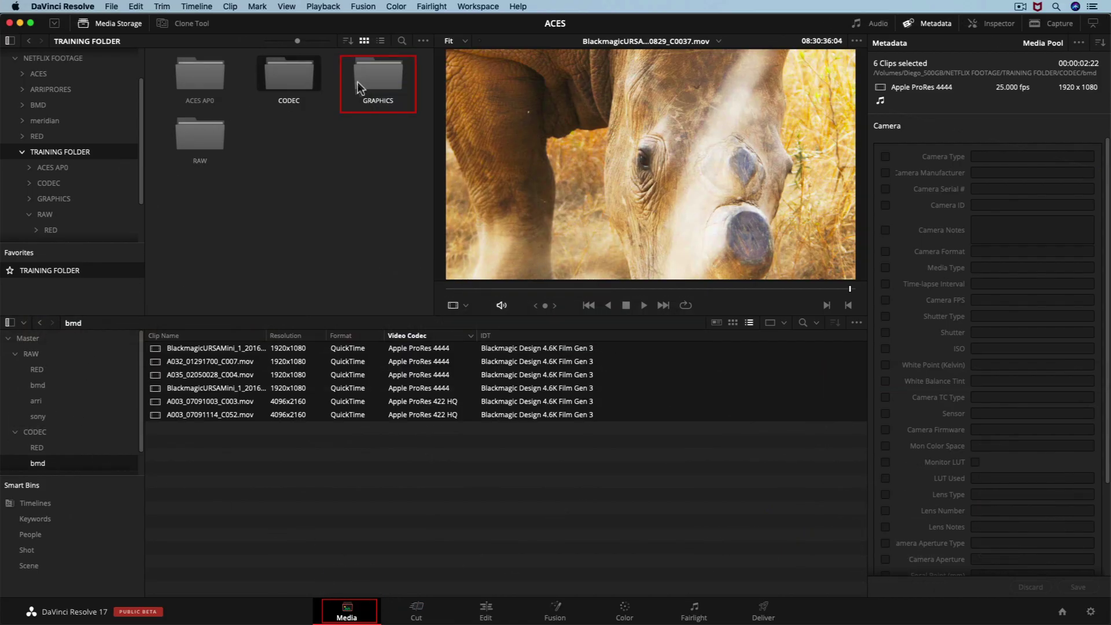
{"action": "left_click_drag", "start_coordinate": [376, 84], "coordinate": [37, 340]}
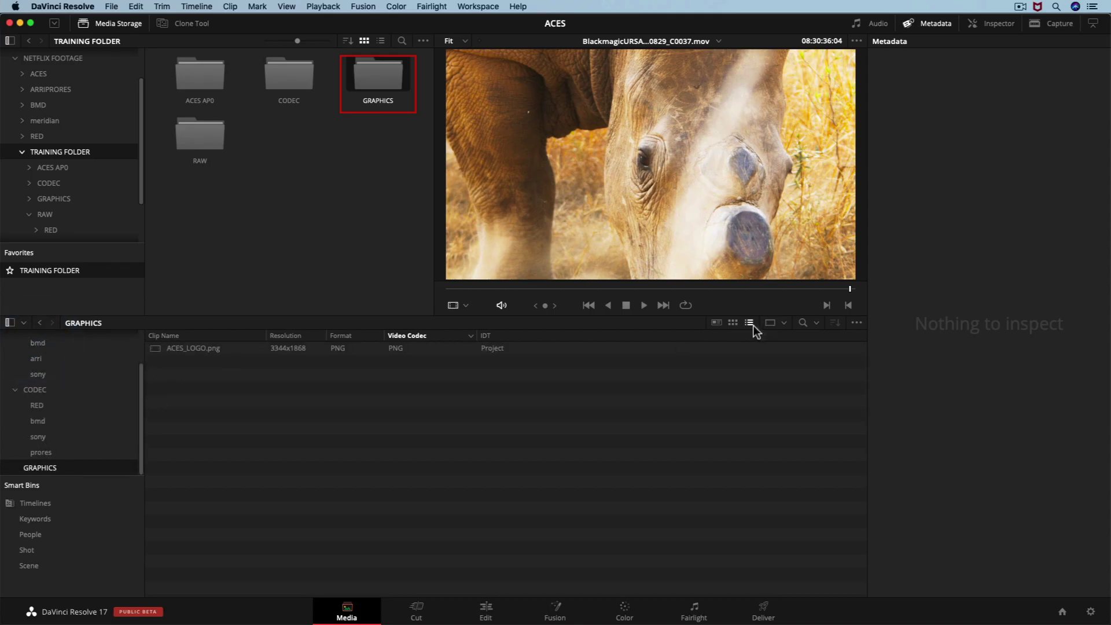
{"action": "left_click", "coordinate": [732, 323]}
Step: Preview ACES_LOGO.png in the GRAPHICS bin and assign an ACES Input Transform to it
{"action": "left_click", "coordinate": [233, 380]}
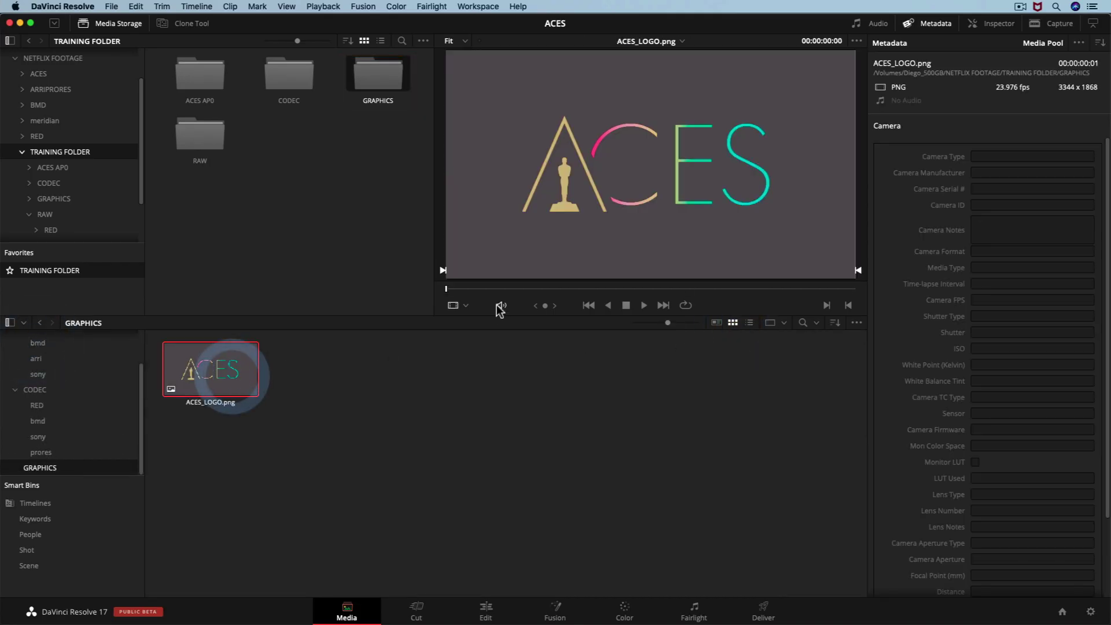
{"action": "left_click_drag", "start_coordinate": [509, 289], "coordinate": [632, 290]}
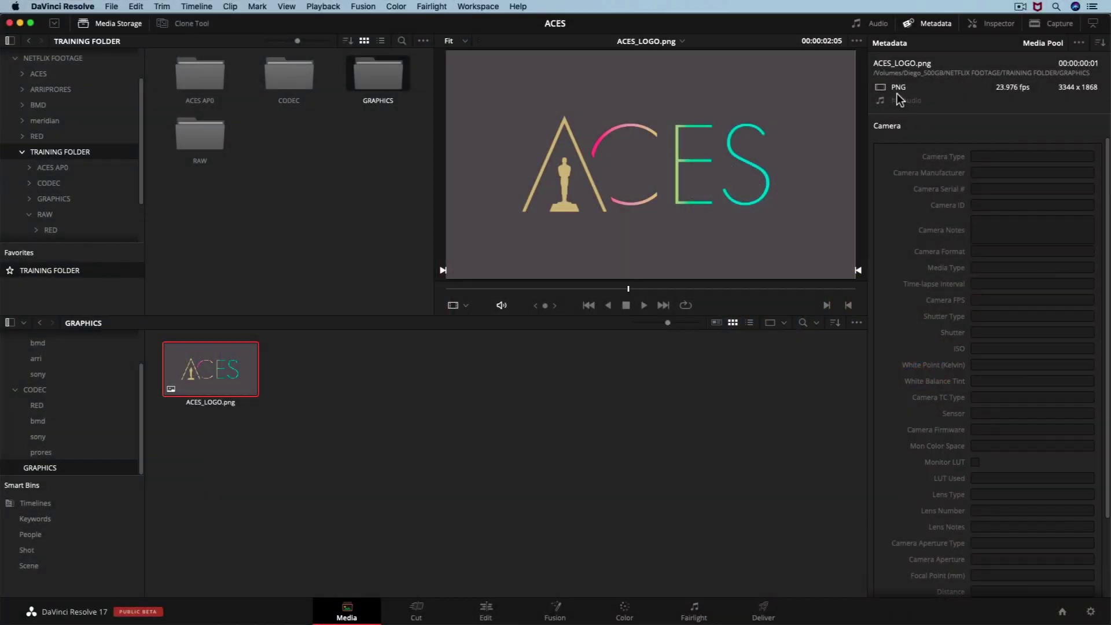
{"action": "right_click", "coordinate": [193, 376]}
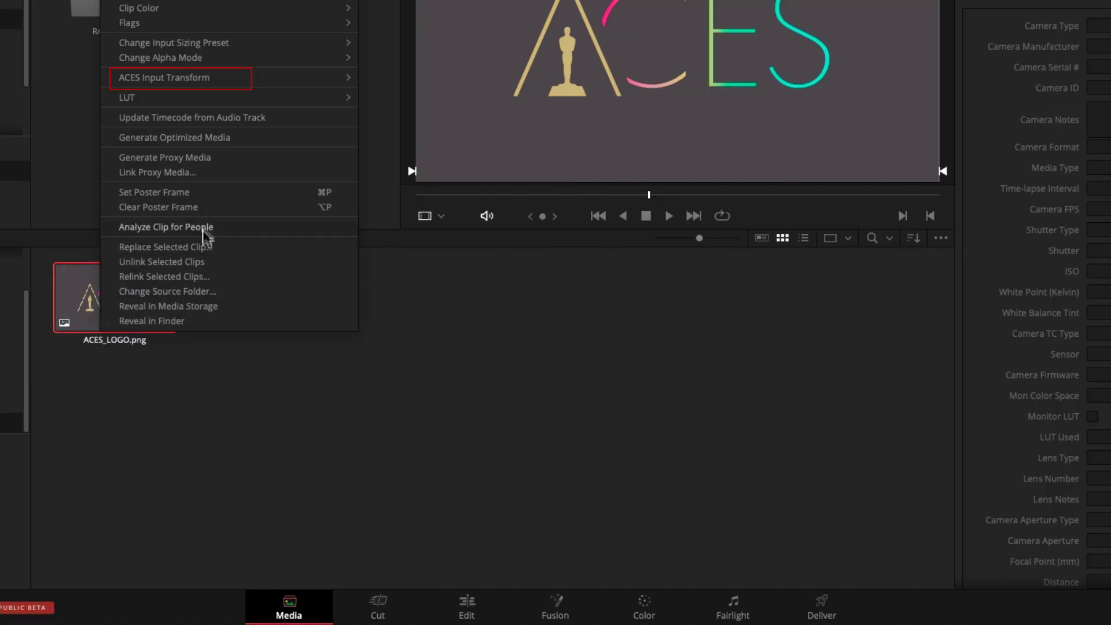
{"action": "mouse_move", "coordinate": [225, 87]}
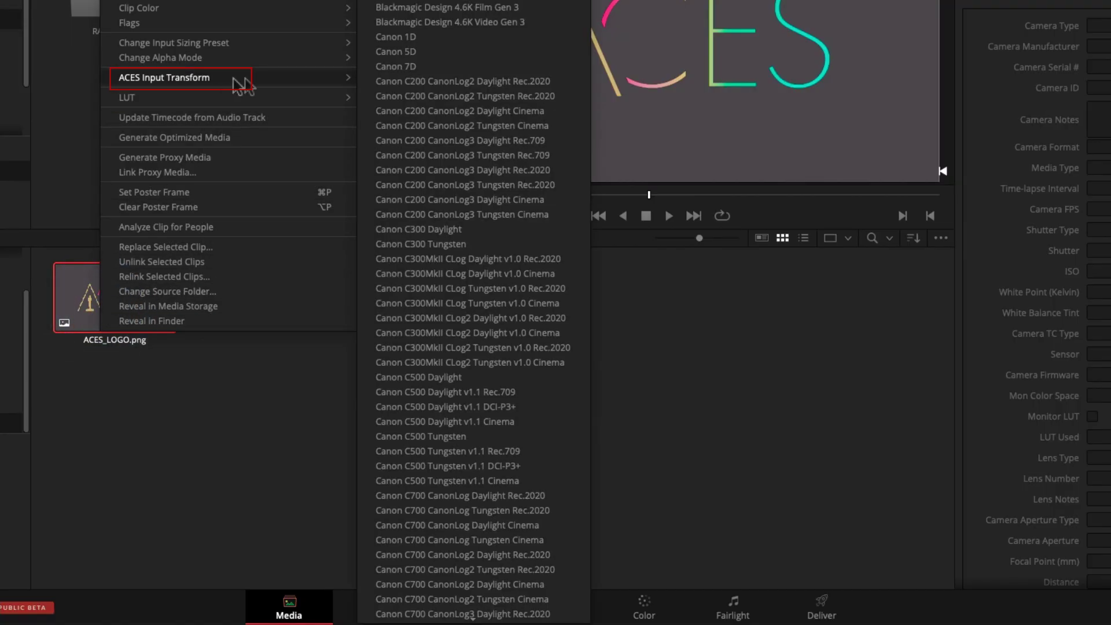
{"action": "scroll", "coordinate": [413, 434], "scroll_direction": "down", "scroll_amount": 5}
{"action": "scroll", "coordinate": [413, 473], "scroll_direction": "down", "scroll_amount": 10}
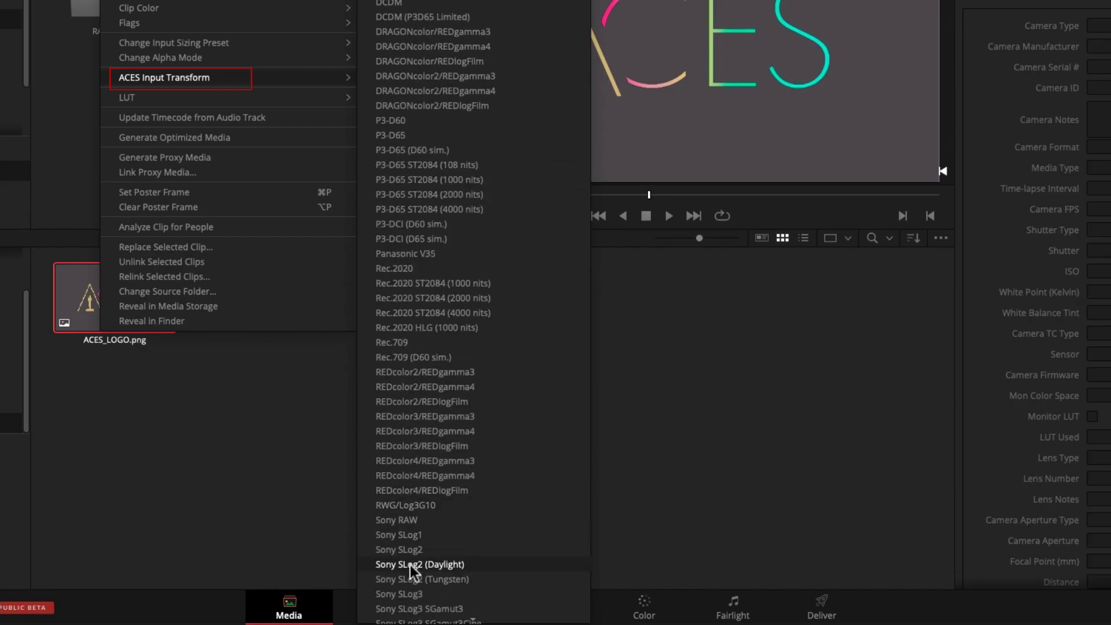
{"action": "scroll", "coordinate": [410, 565], "scroll_direction": "down", "scroll_amount": 2}
{"action": "left_click", "coordinate": [408, 557]}
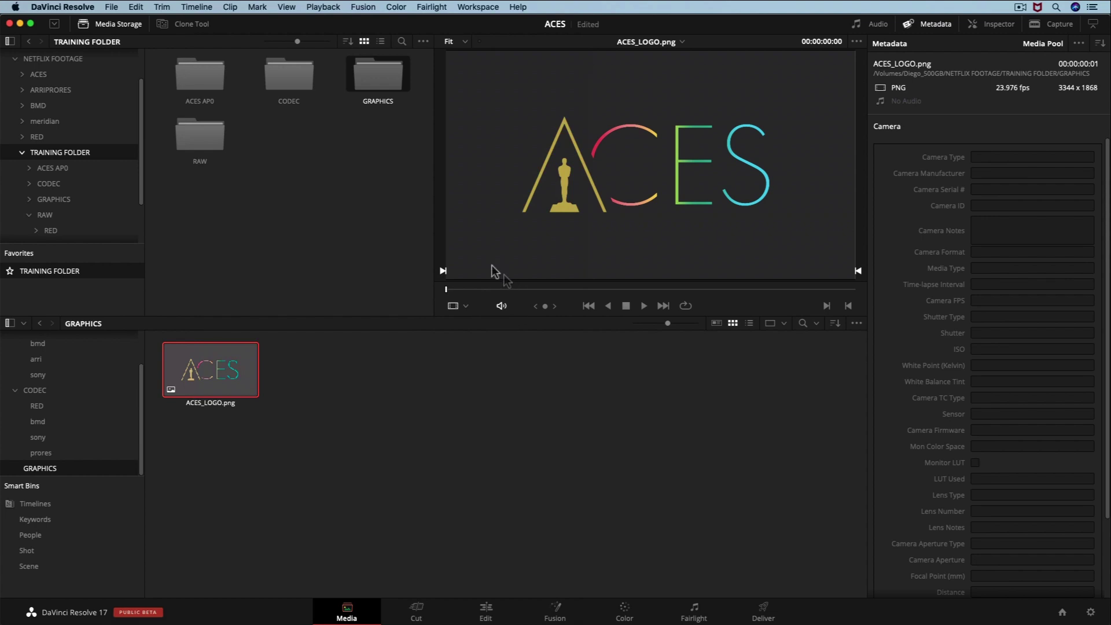
Step: Import the ACES AP0 folder into the Master bin and select the EXR sequence in its AP0 bin
{"action": "left_click", "coordinate": [193, 85]}
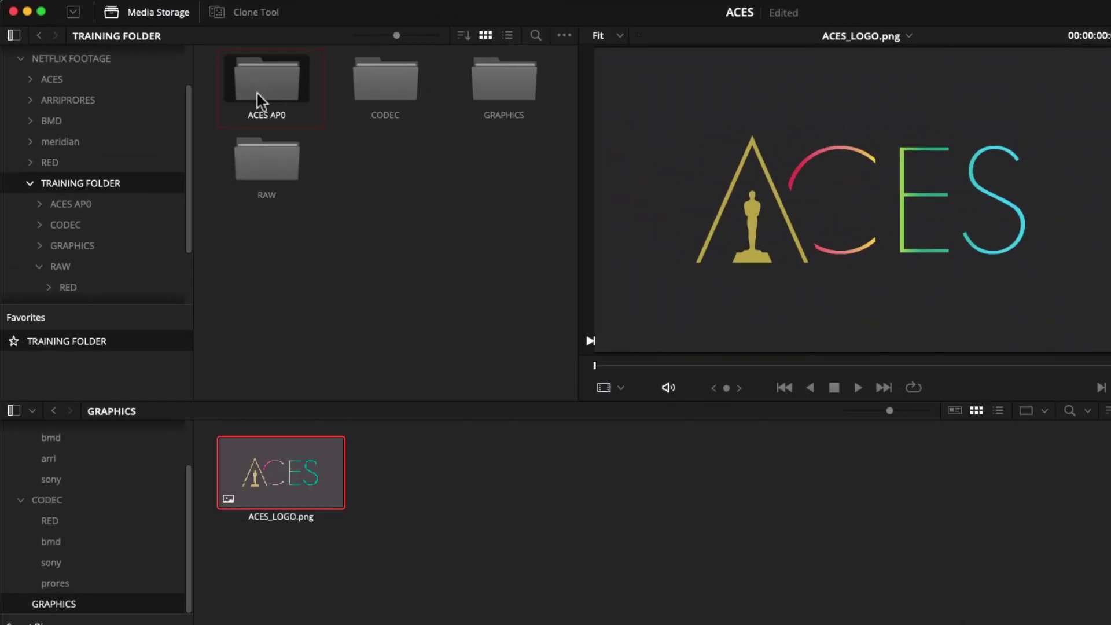
{"action": "scroll", "coordinate": [101, 504], "scroll_direction": "up", "scroll_amount": 3}
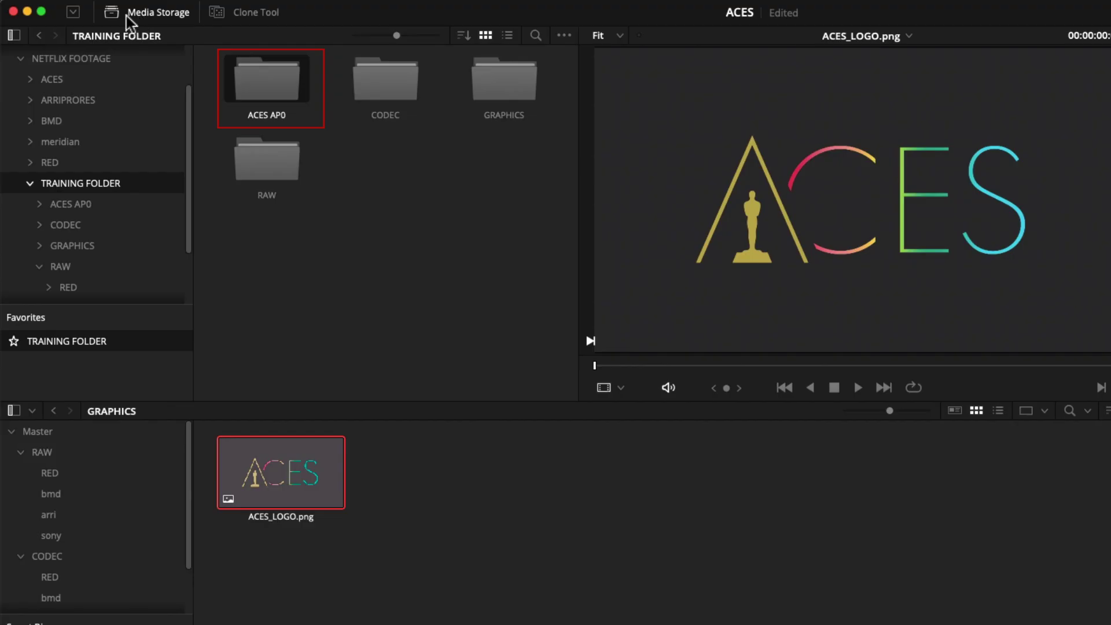
{"action": "left_click_drag", "start_coordinate": [243, 87], "coordinate": [25, 429]}
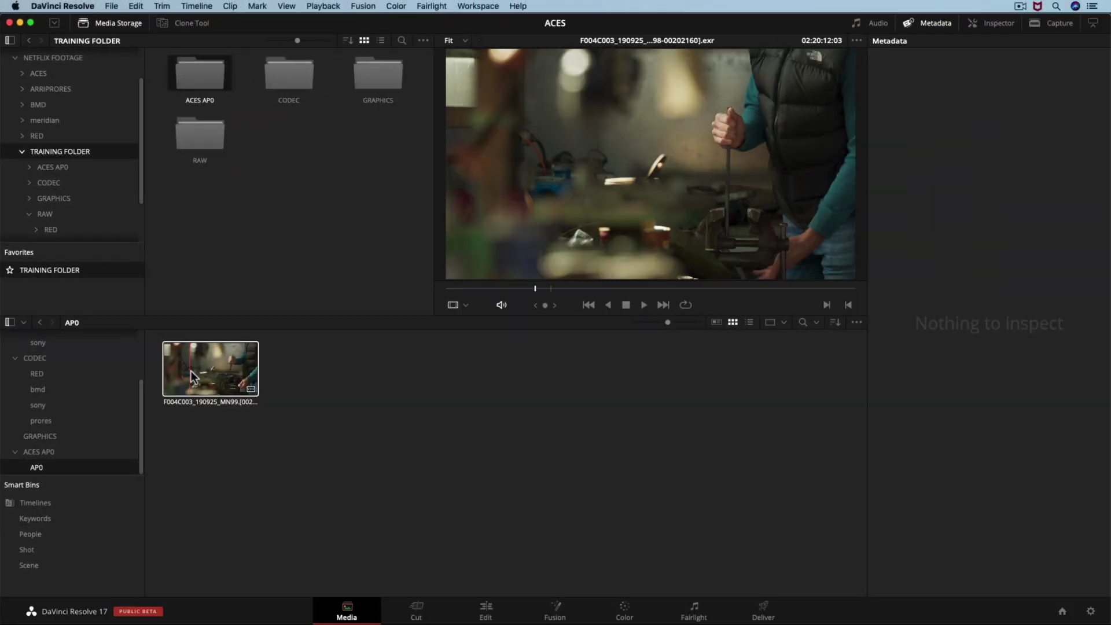
{"action": "left_click", "coordinate": [202, 379]}
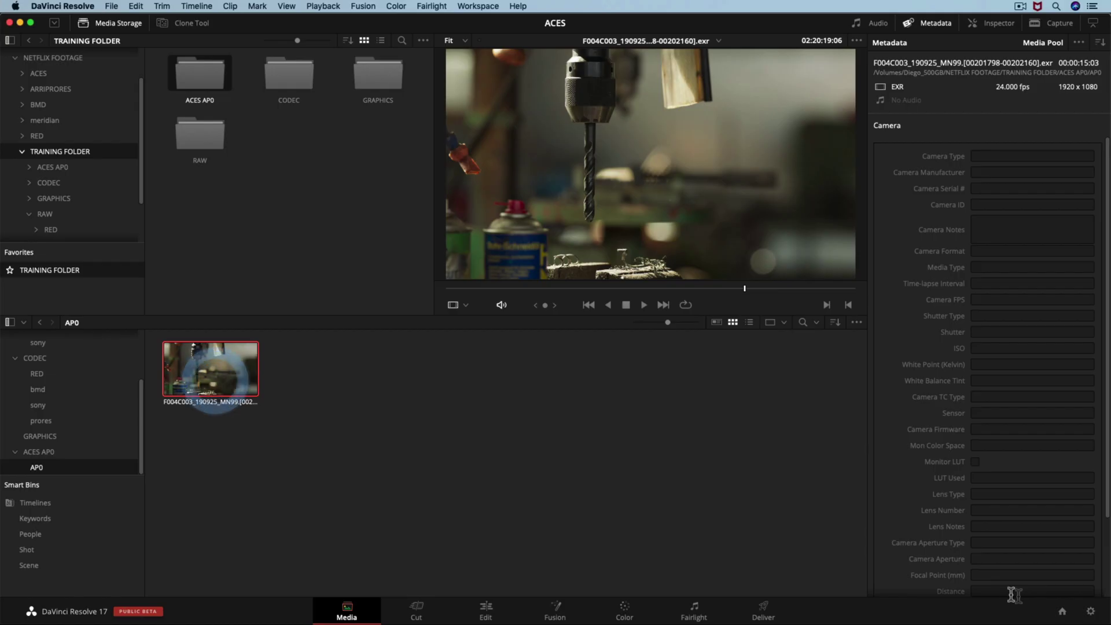
Step: Review the color space and ACES transform options in the project's color management settings, leaving them without changes
{"action": "left_click", "coordinate": [1090, 611]}
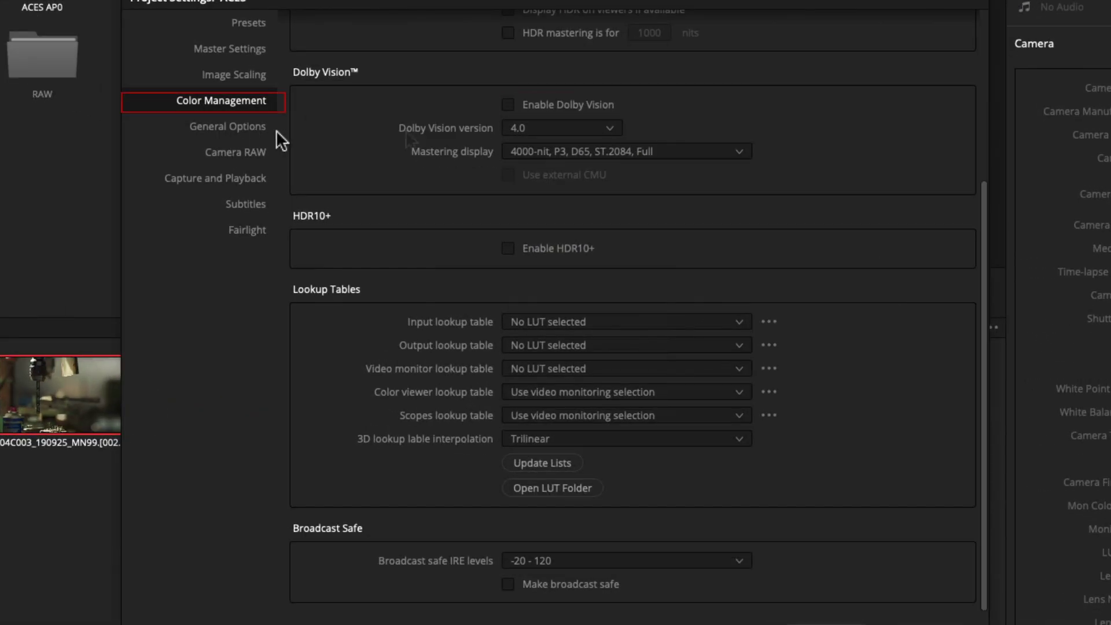
{"action": "scroll", "coordinate": [584, 133], "scroll_direction": "up", "scroll_amount": 4}
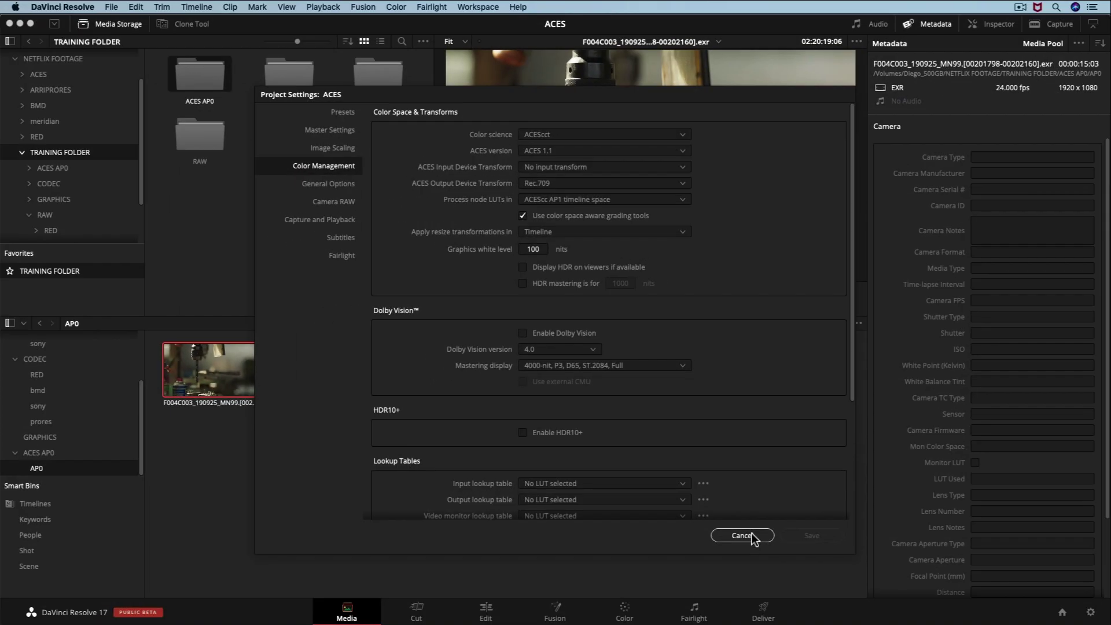
{"action": "left_click", "coordinate": [752, 534]}
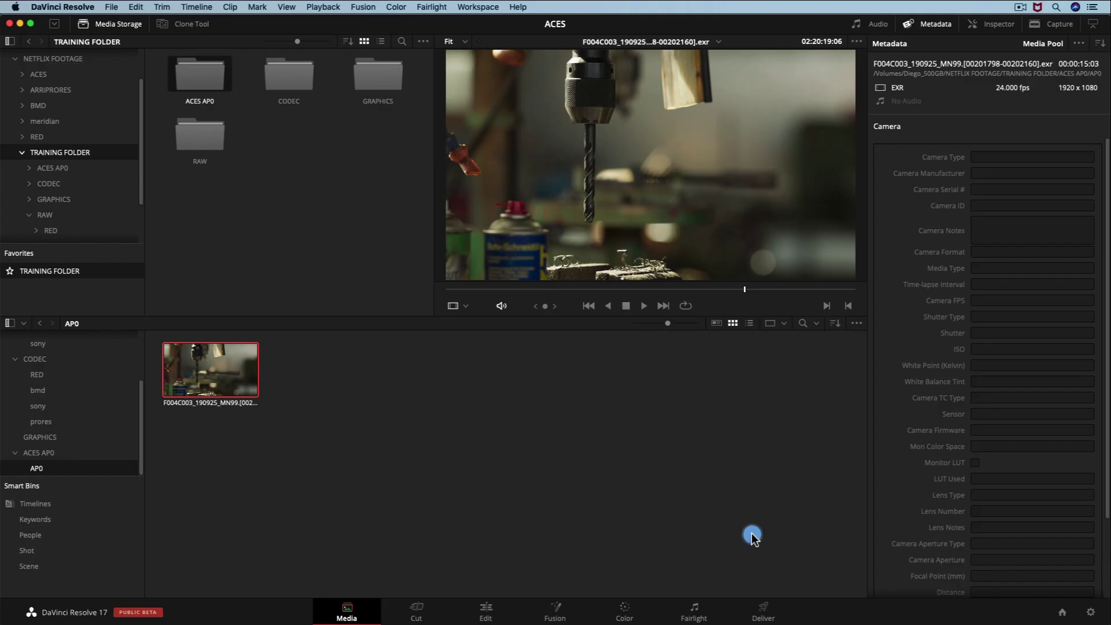
Step: Scrub through the EXR sequence in the AP0 bin and set its ACES Input Transform to No input transform
{"action": "left_click", "coordinate": [543, 290]}
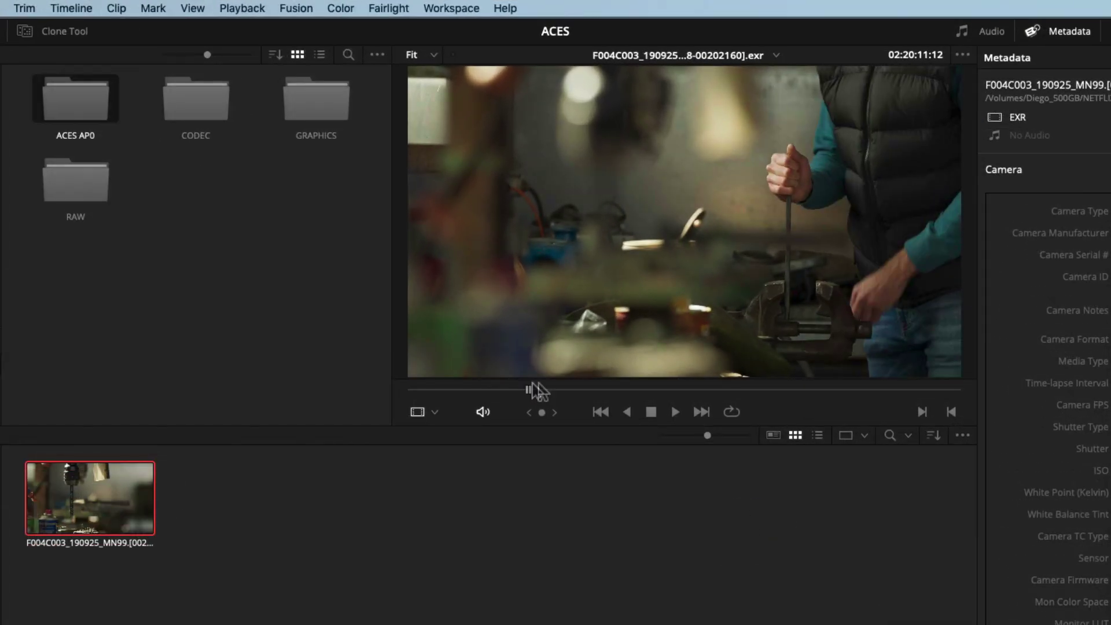
{"action": "mouse_move", "coordinate": [536, 389]}
{"action": "left_mouse_down"}
{"action": "mouse_move", "coordinate": [849, 397]}
{"action": "mouse_move", "coordinate": [528, 404]}
{"action": "left_mouse_up"}
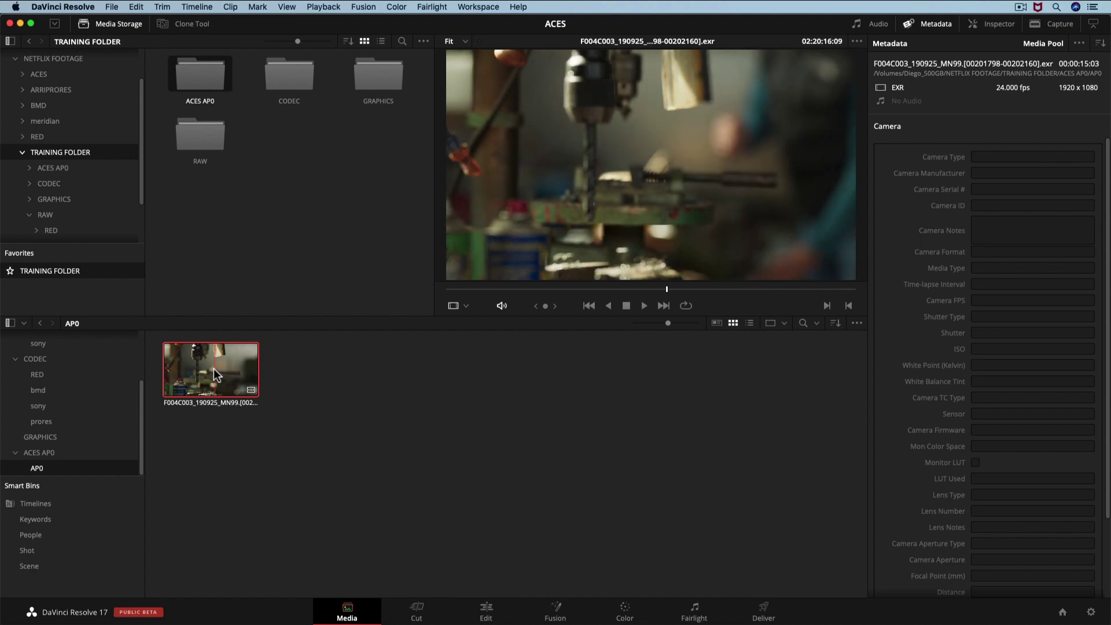
{"action": "right_click", "coordinate": [210, 369]}
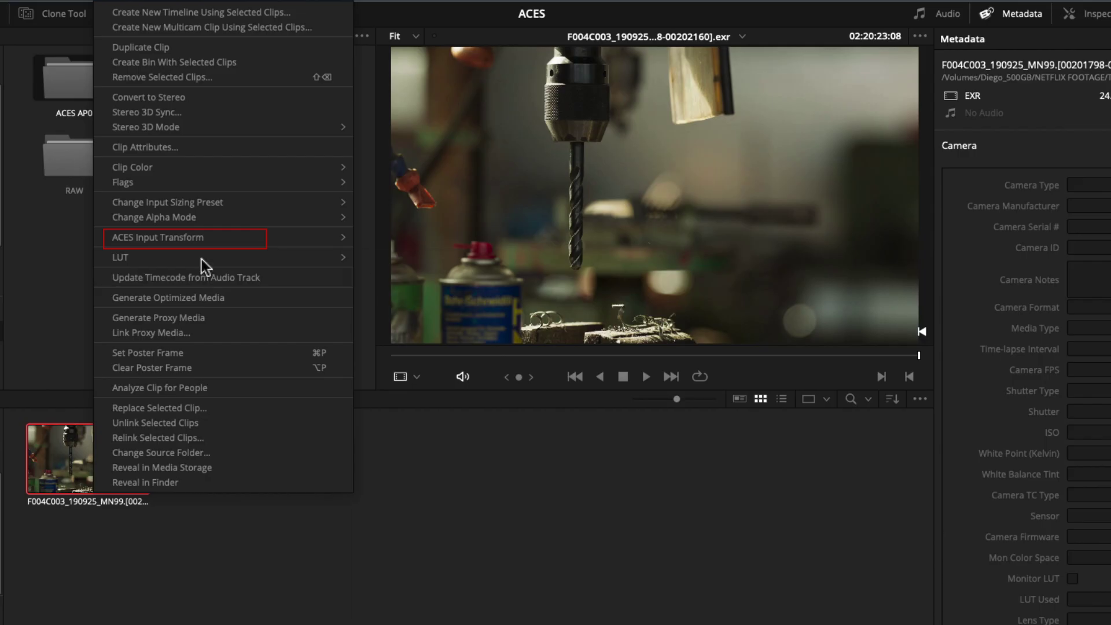
{"action": "mouse_move", "coordinate": [217, 238]}
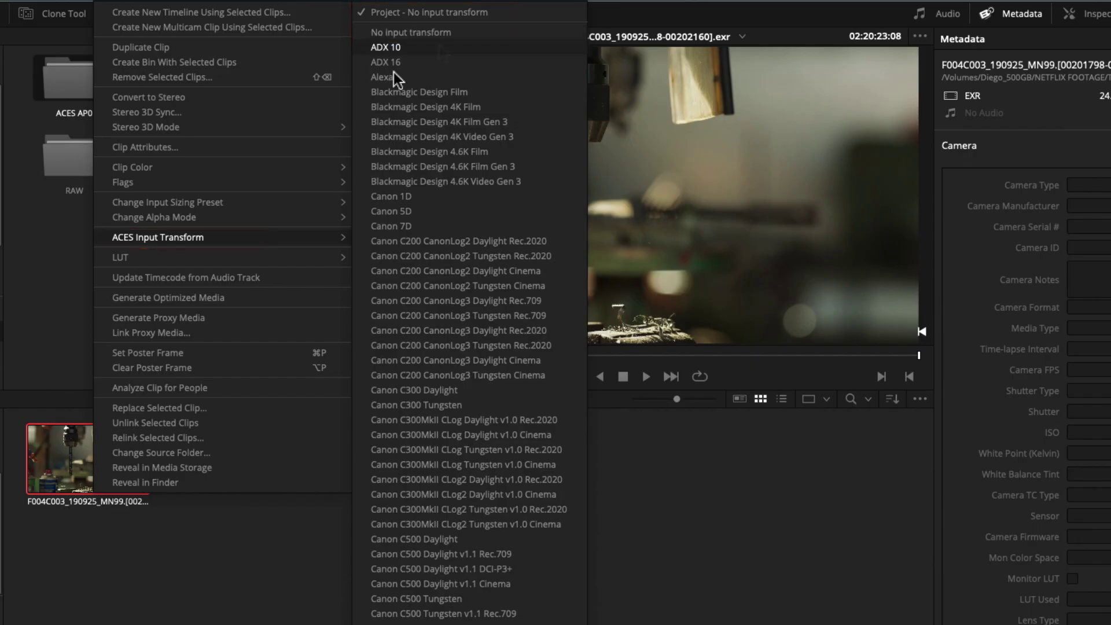
{"action": "left_click", "coordinate": [473, 33]}
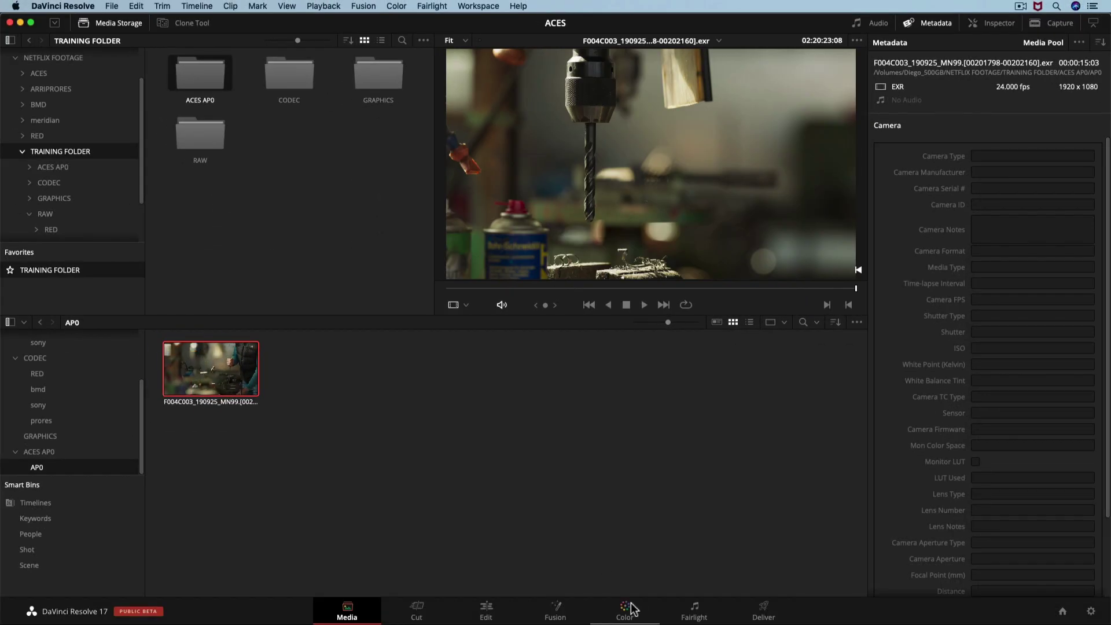
Step: Switch to the Color page and apply the LMT Neon Suppression LUT to the EXR clip 06
{"action": "left_click", "coordinate": [626, 610]}
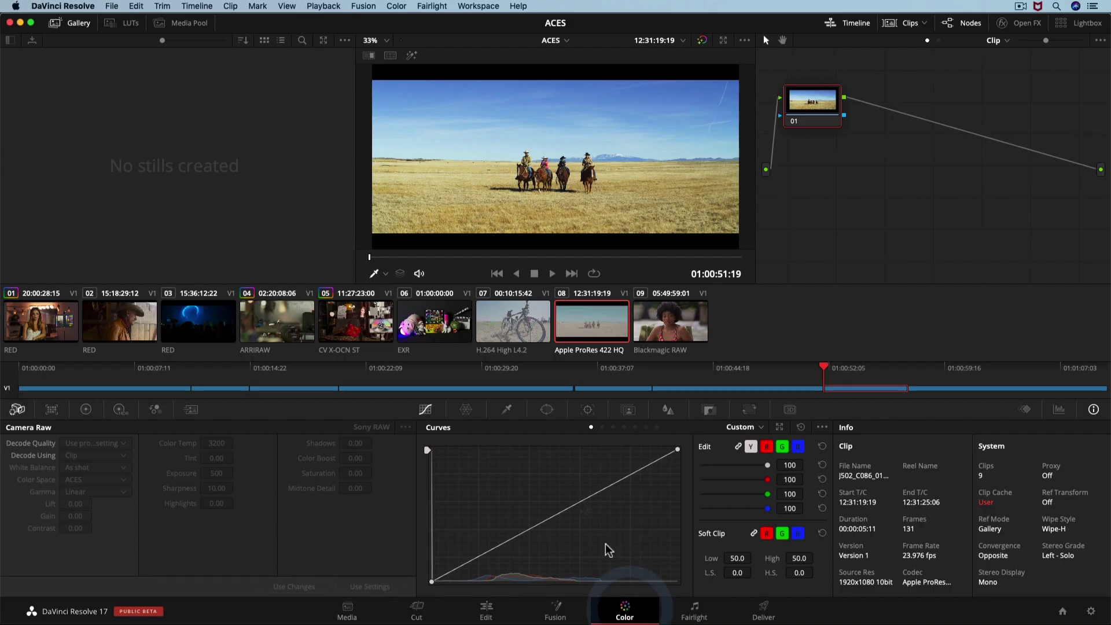
{"action": "left_click", "coordinate": [440, 335]}
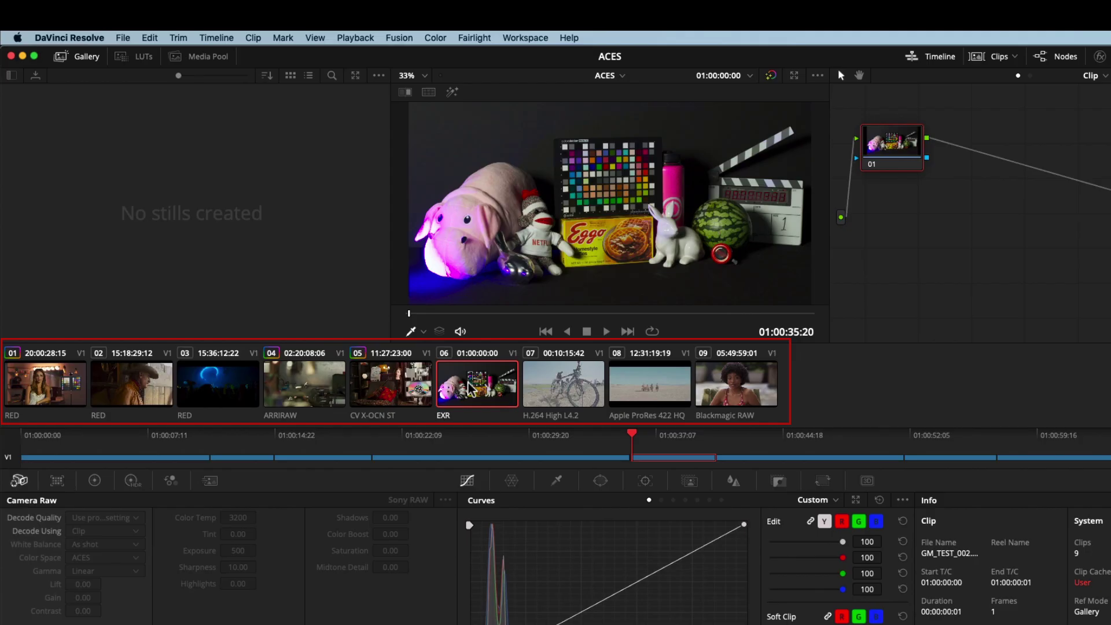
{"action": "right_click", "coordinate": [470, 389]}
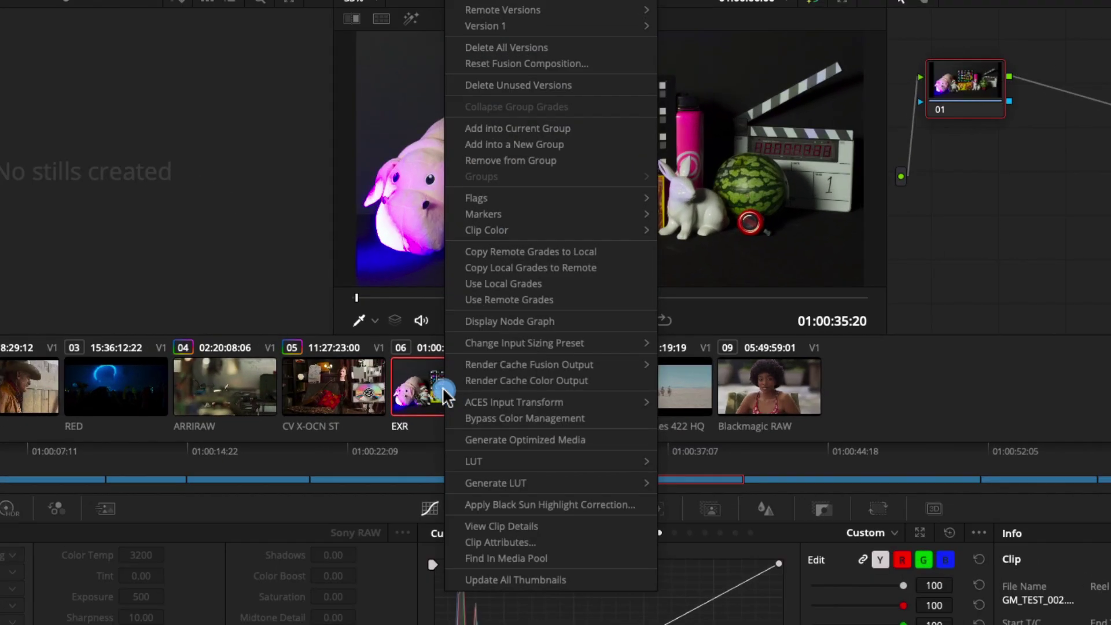
{"action": "mouse_move", "coordinate": [481, 462]}
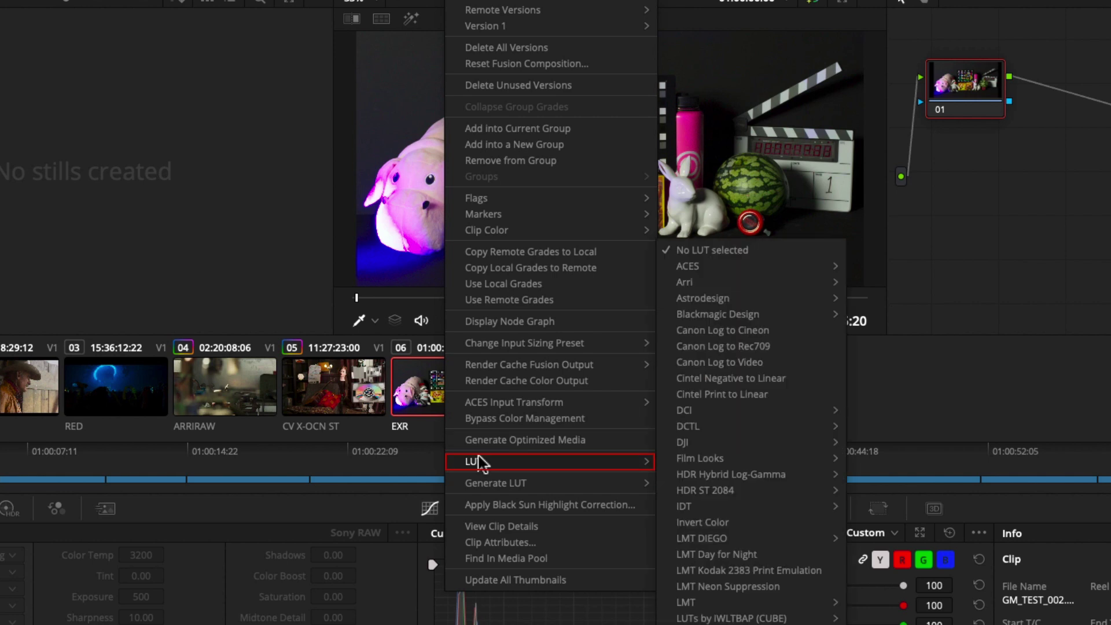
{"action": "left_click", "coordinate": [740, 588]}
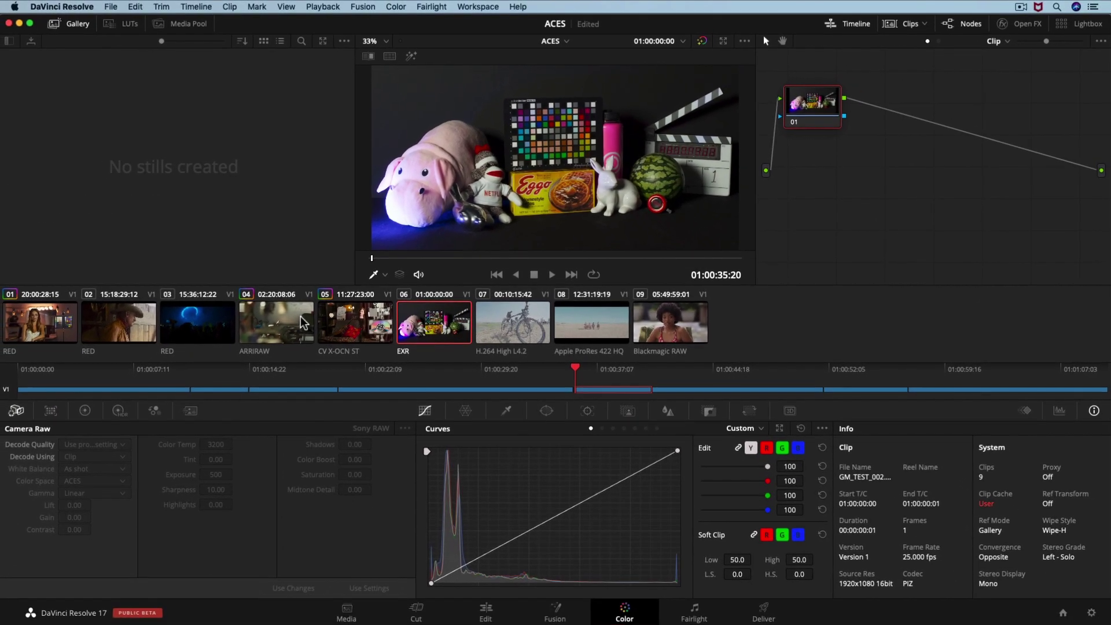
Step: Preview the ARRIRAW clip and the three RED clips in the timeline, and play the Blackmagic RAW clip 09
{"action": "left_click", "coordinate": [289, 324]}
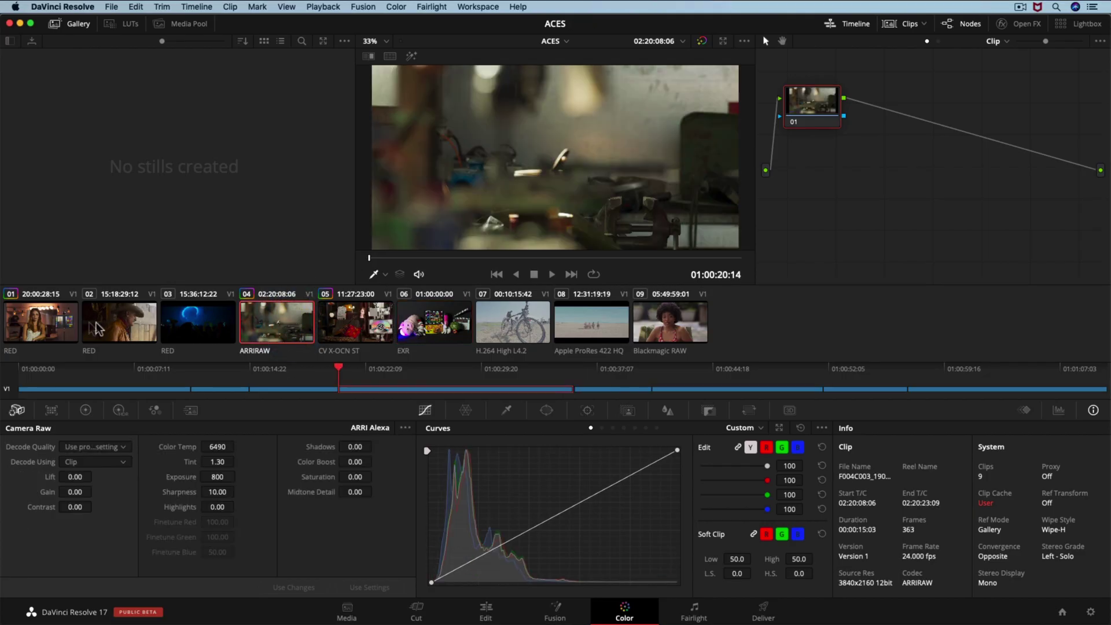
{"action": "left_click", "coordinate": [26, 333]}
{"action": "left_click", "coordinate": [128, 334]}
{"action": "left_click", "coordinate": [197, 330]}
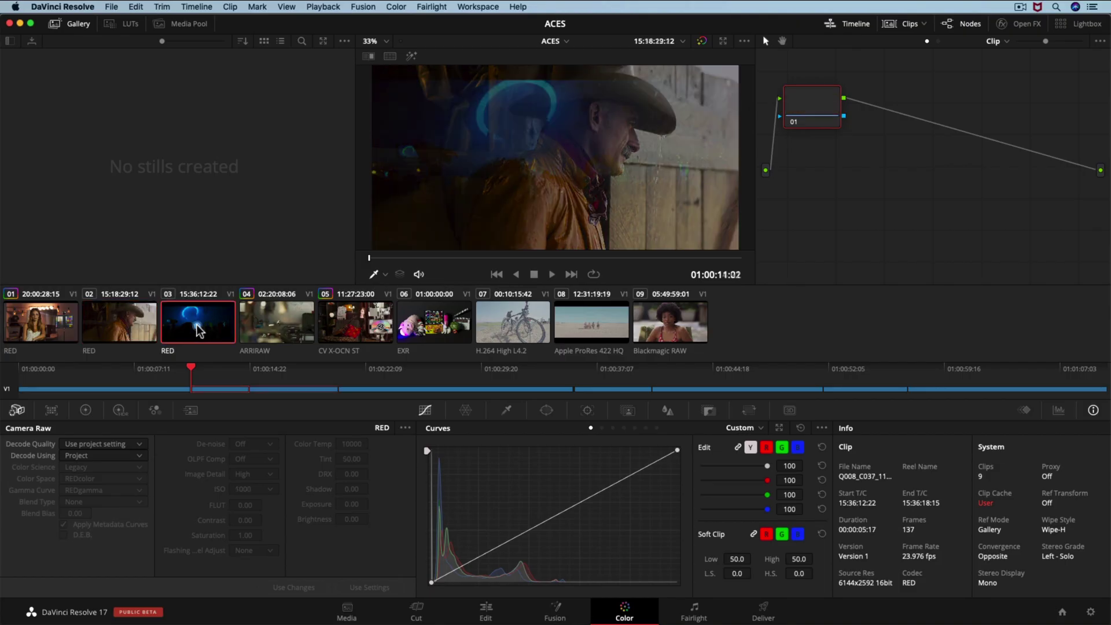
{"action": "left_click", "coordinate": [683, 320]}
{"action": "key", "text": "space"}
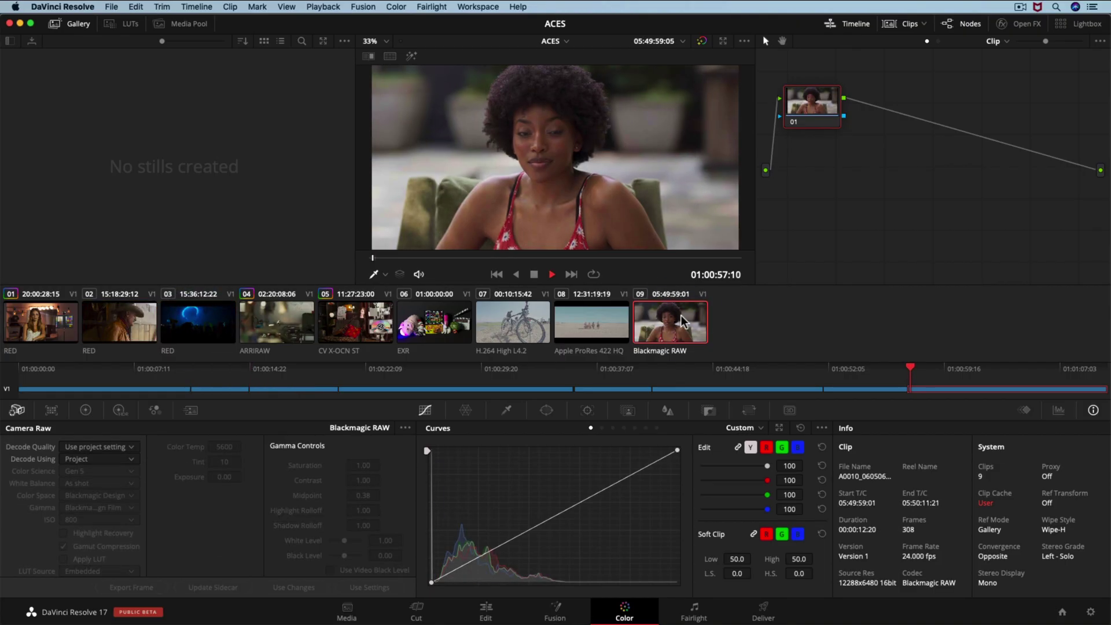